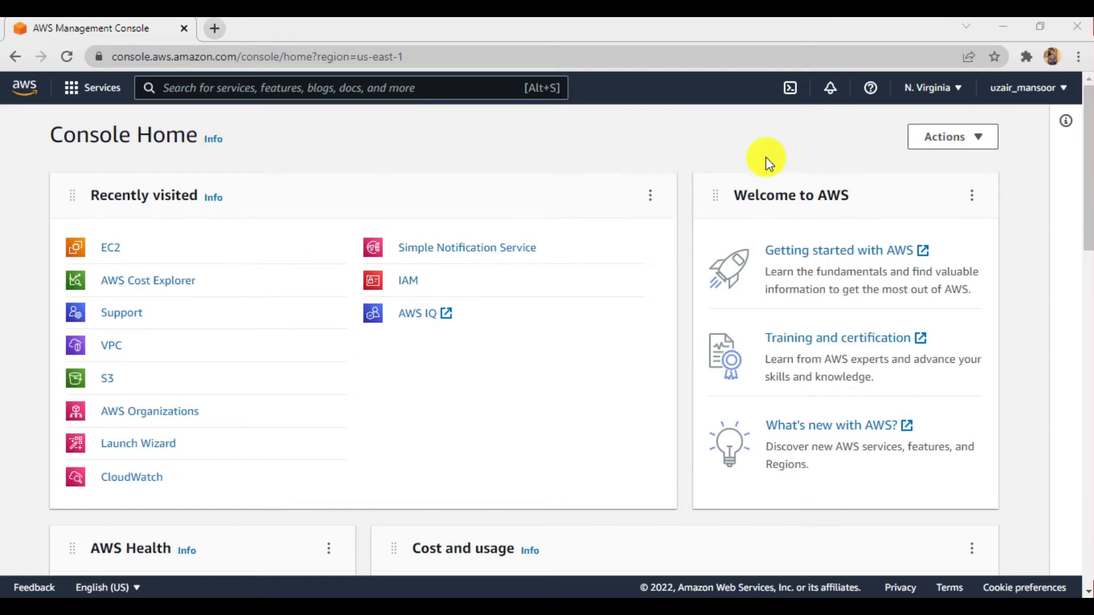
- Look through the account options and the list of available AWS regions
left_click(648, 206)
left_click(709, 137)
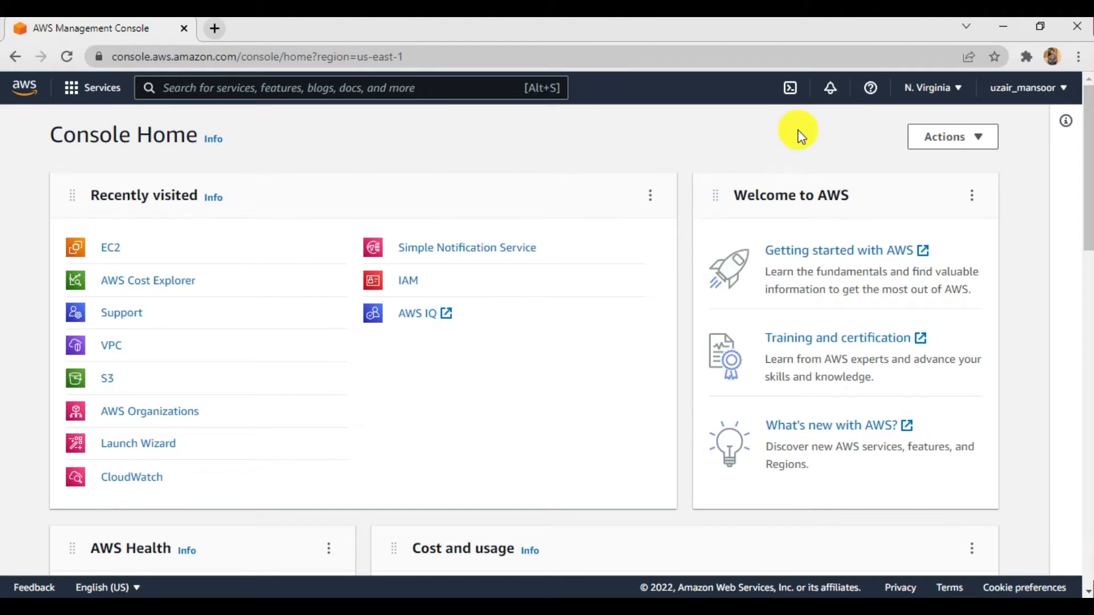
left_click(1038, 94)
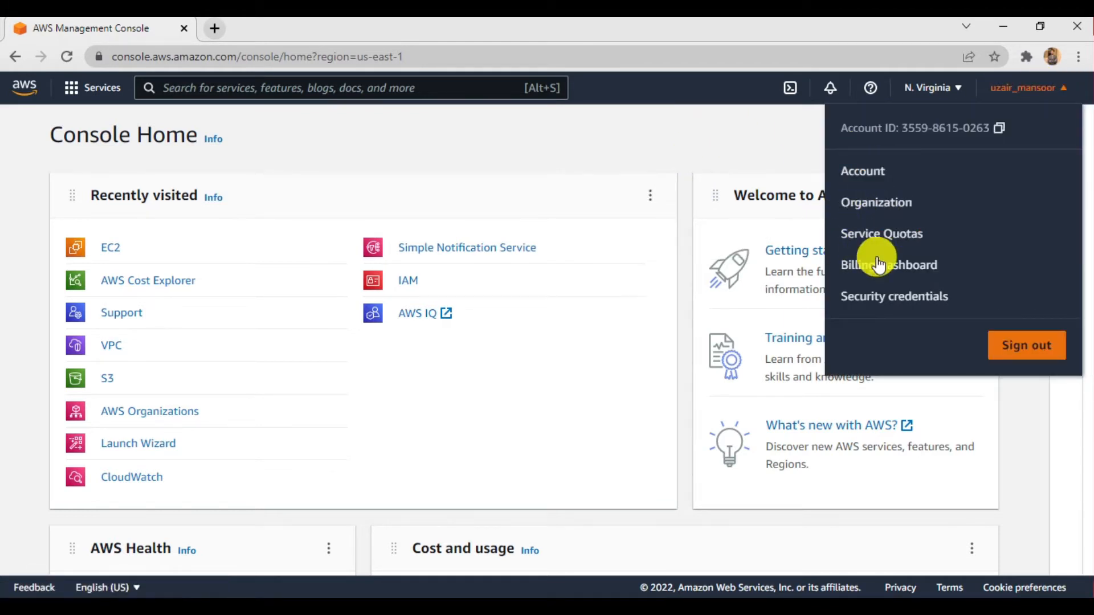
left_click(1001, 98)
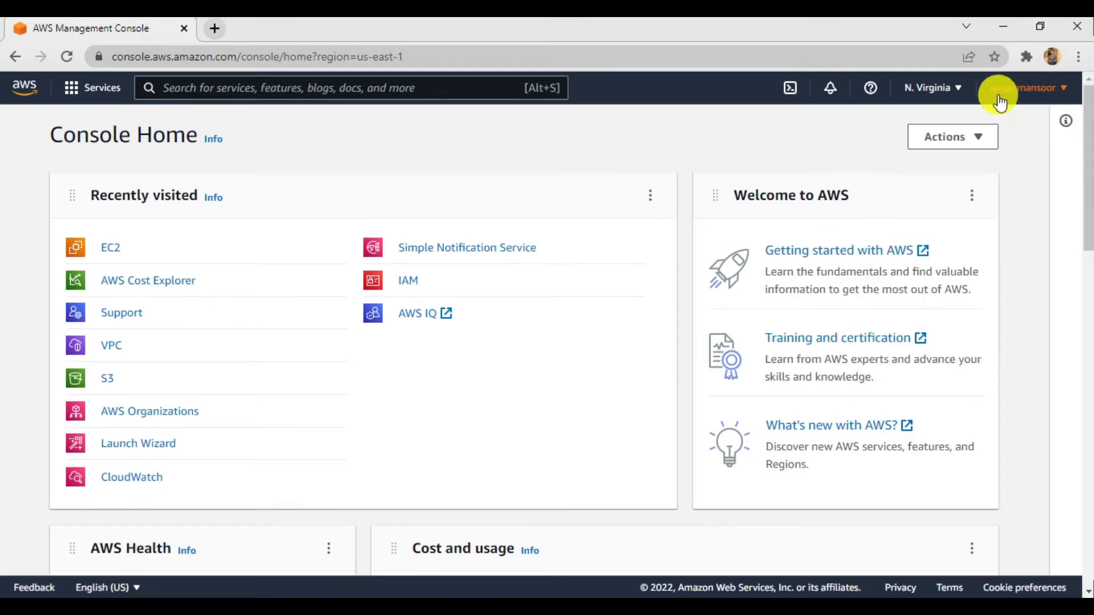
left_click(950, 91)
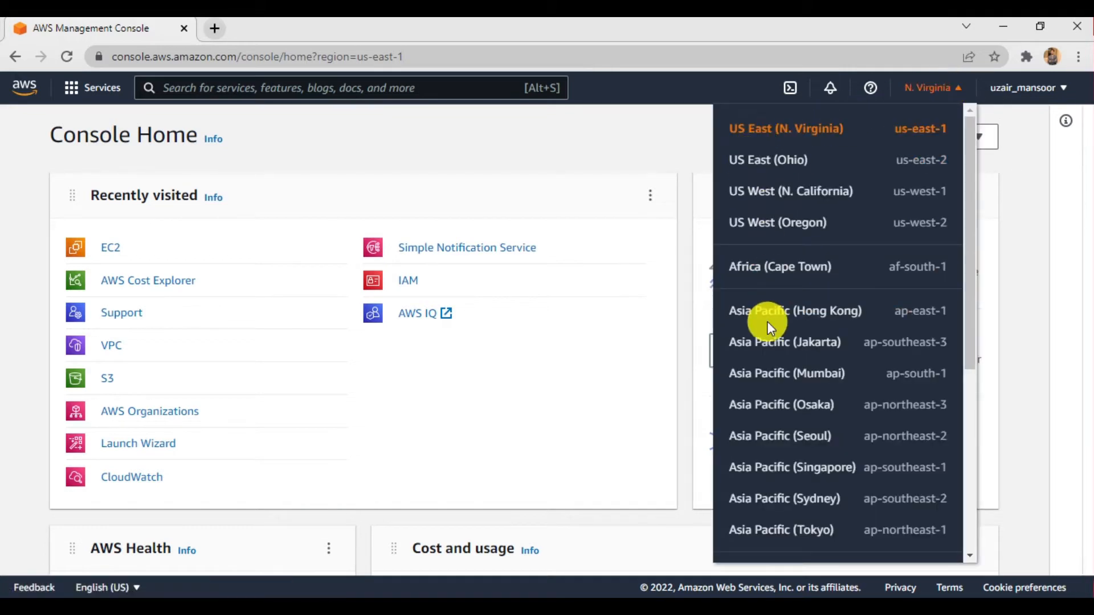
scroll(767, 321, "down", 5)
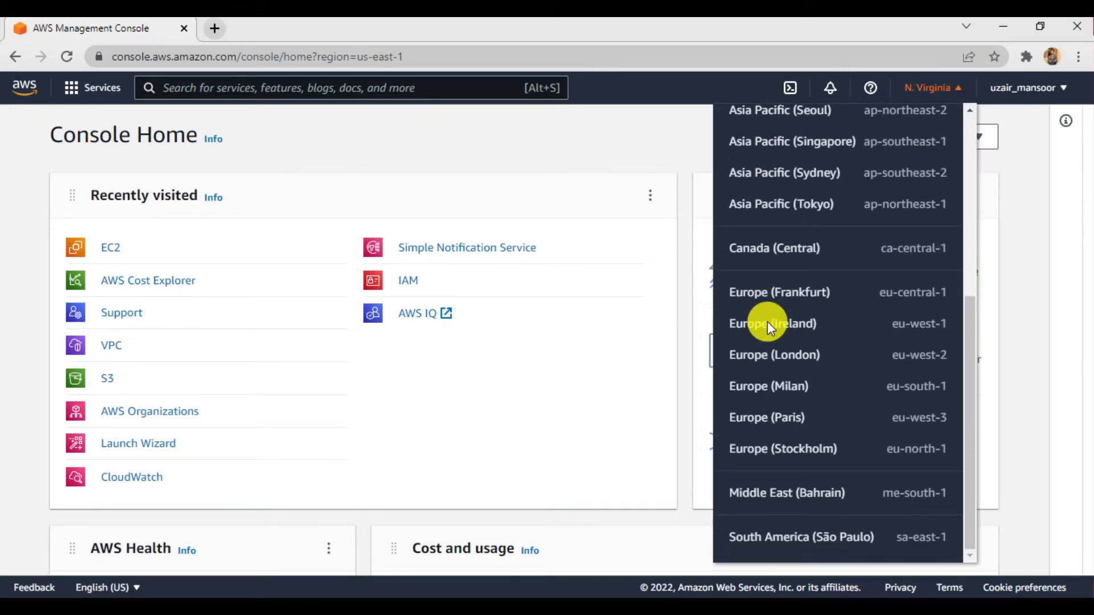
scroll(767, 322, "up", 5)
left_click(963, 90)
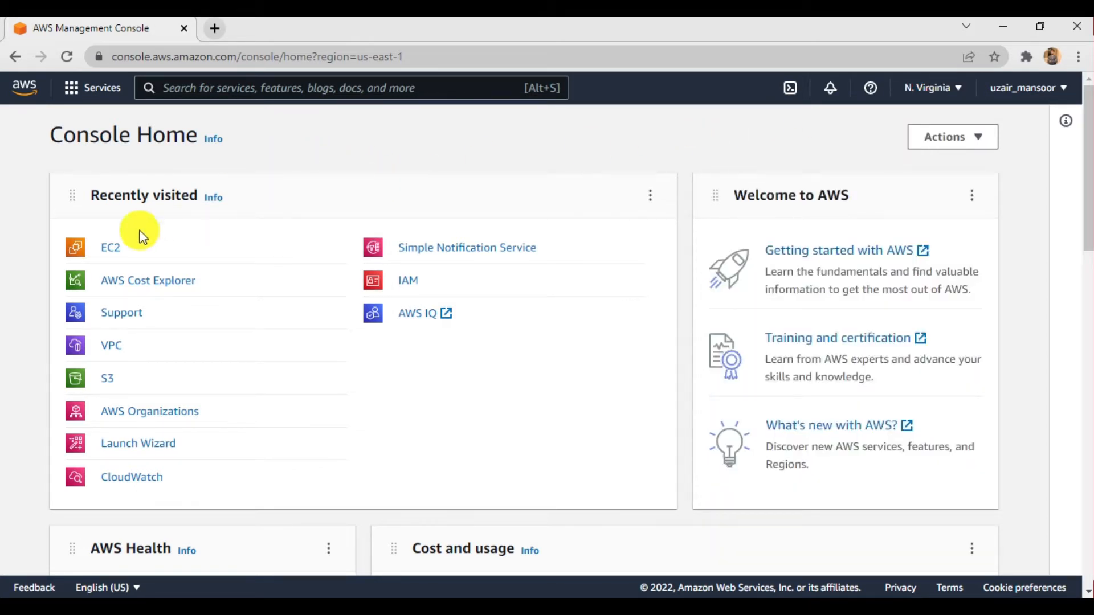
- Open the EC2 instances list, dismissing the welcome message, and check the details of the existing LinuxServer instance
left_click(109, 257)
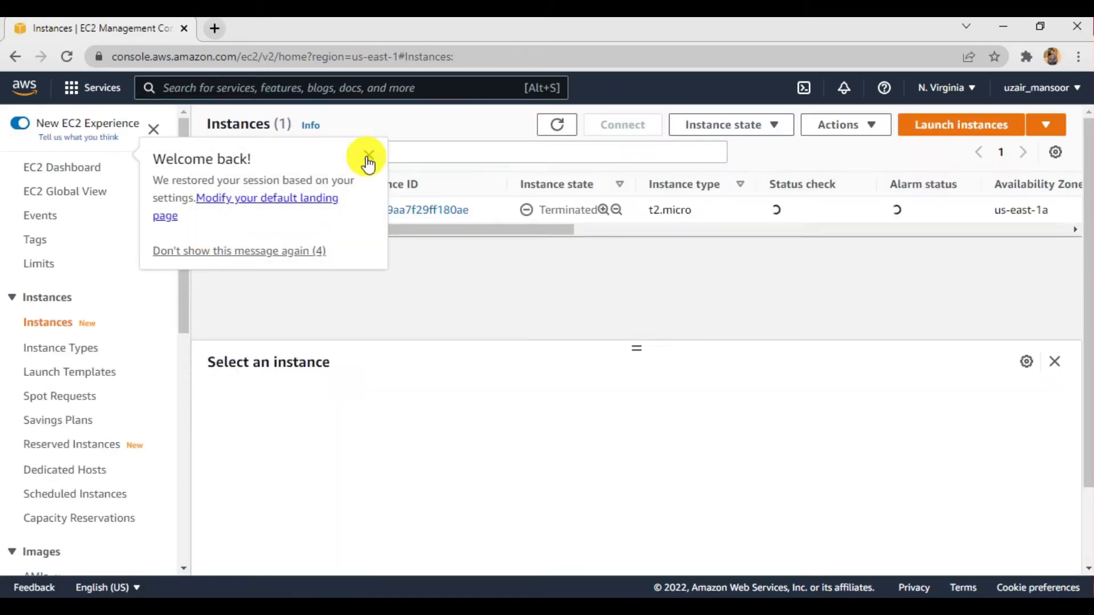
left_click(368, 162)
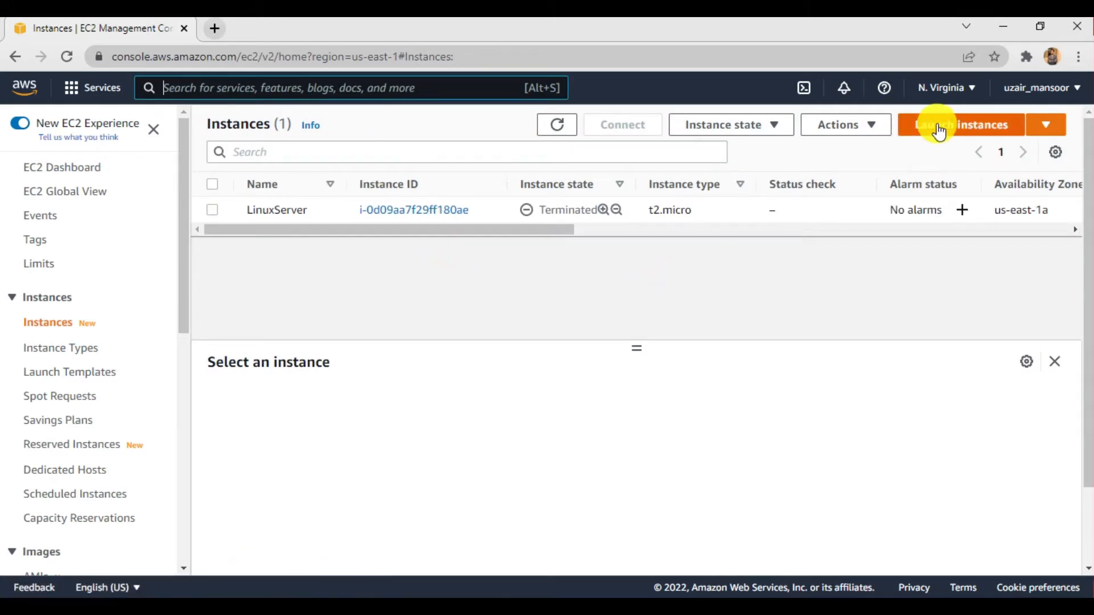
left_click(211, 208)
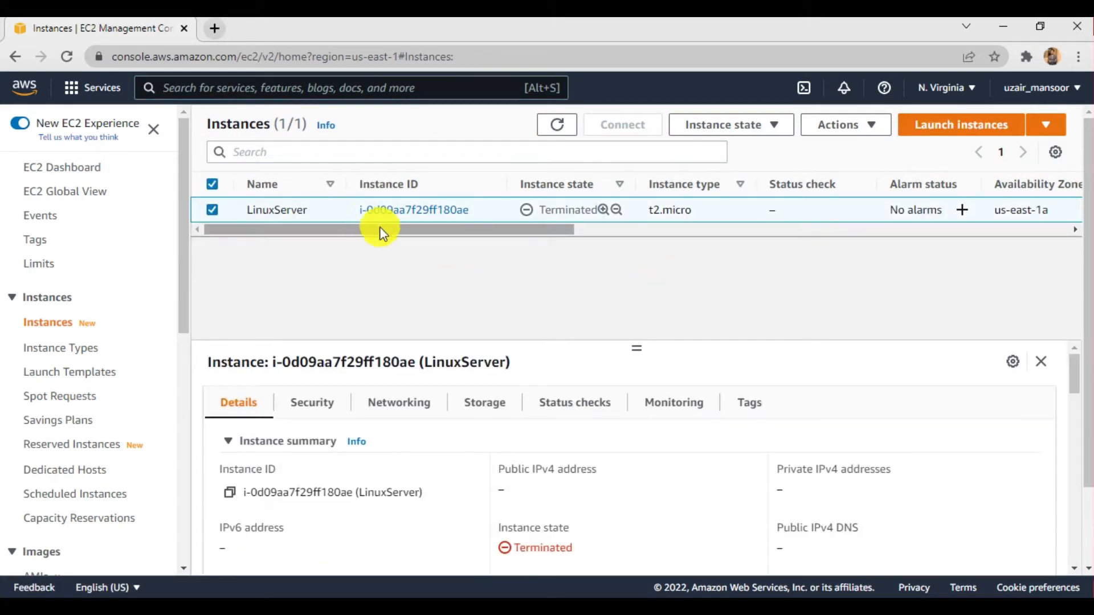
left_click(212, 209)
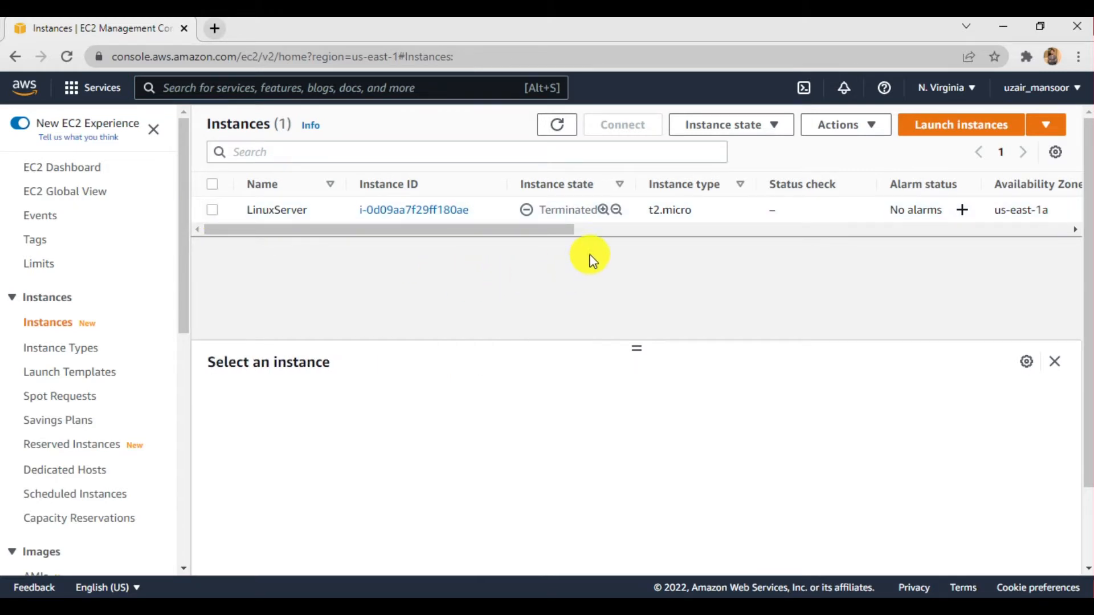
left_click_drag(555, 230, 501, 244)
- Start launching a new instance and select the 64-bit (x86) Amazon Linux 2 AMI (HVM) - Kernel 5.10, SSD Volume Type
left_click(950, 131)
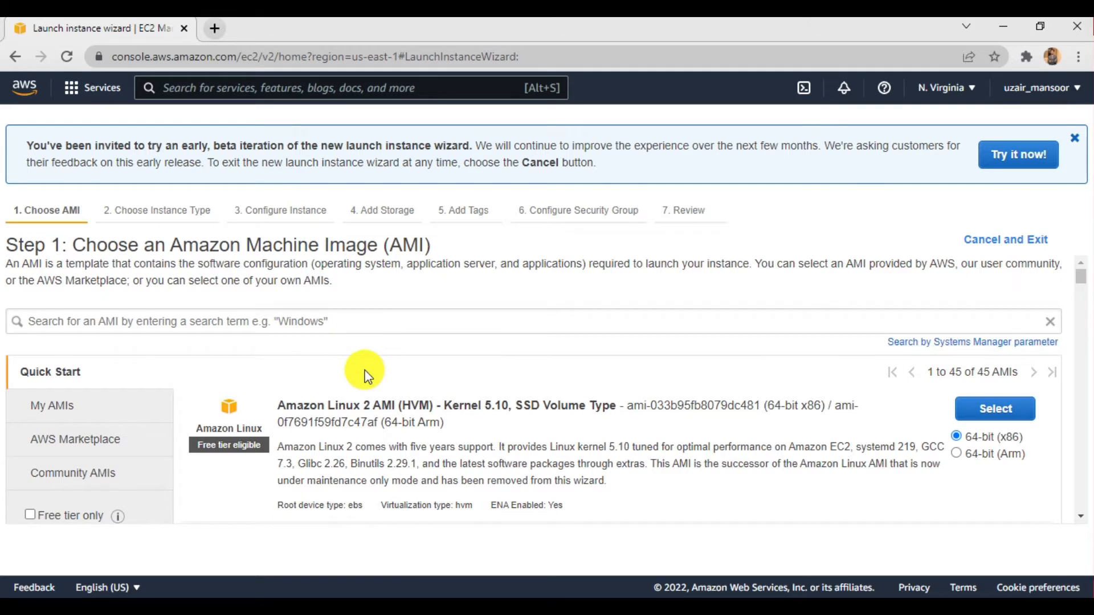
scroll(365, 370, "down", 2)
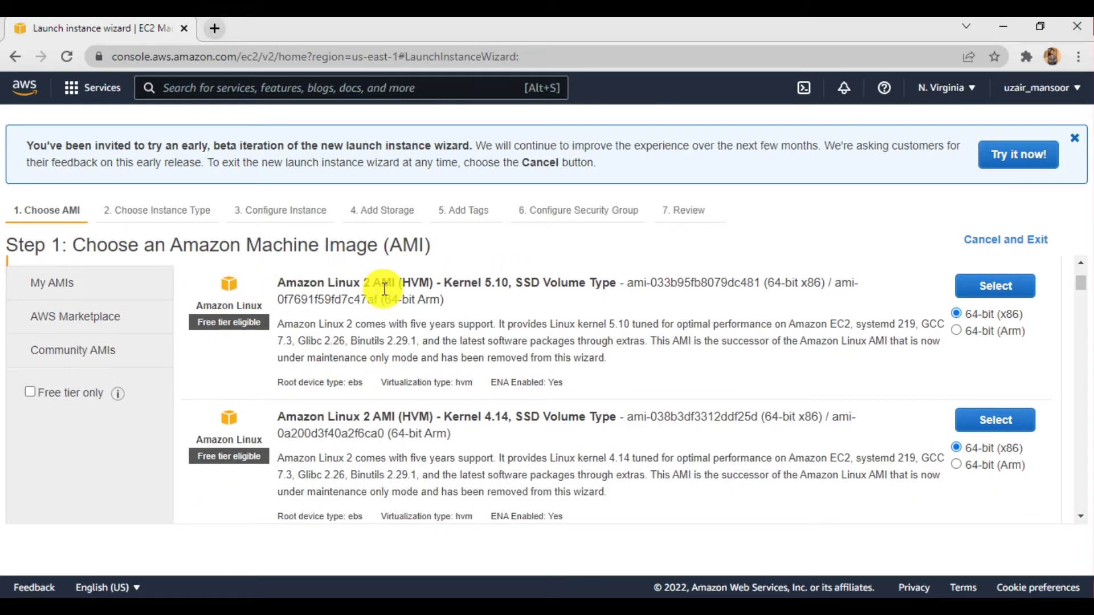
scroll(415, 330, "down", 3)
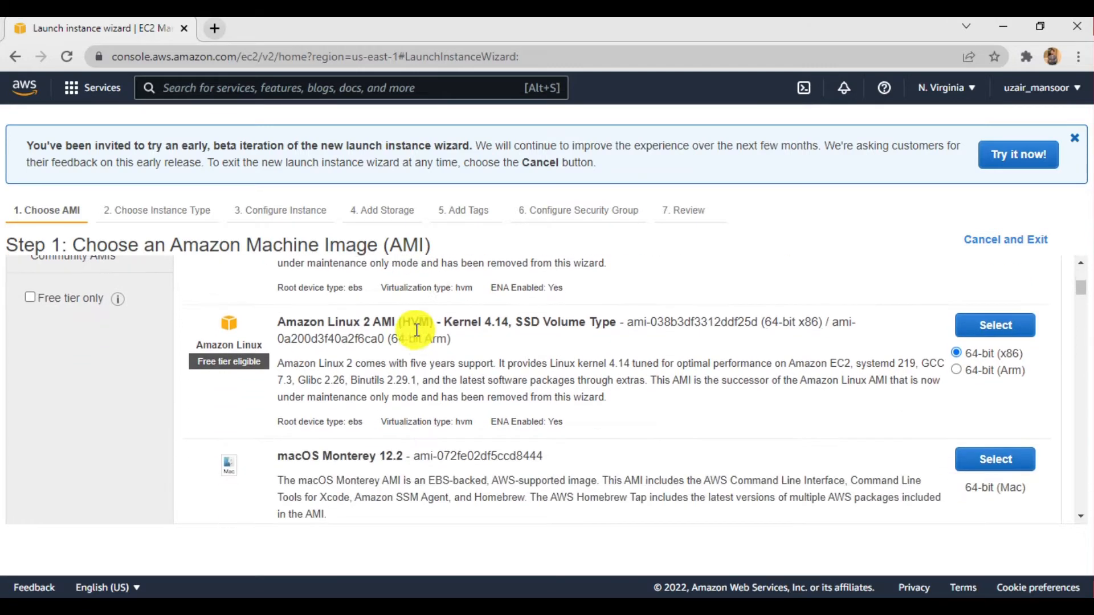
scroll(416, 330, "up", 3)
left_click_drag(297, 288, 391, 279)
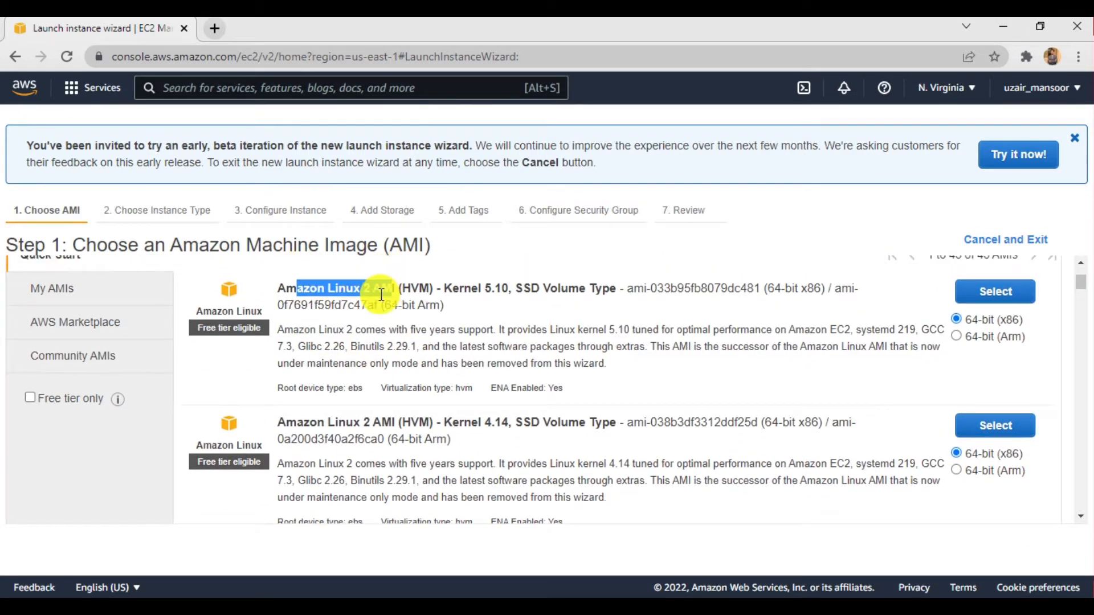
left_click(380, 284)
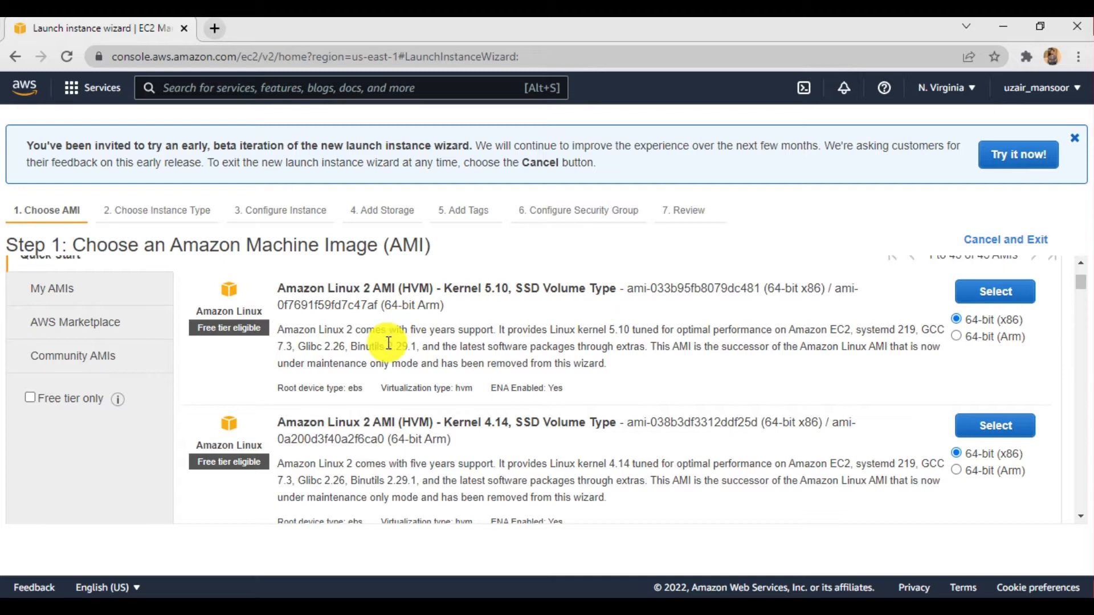
scroll(415, 349, "down", 1)
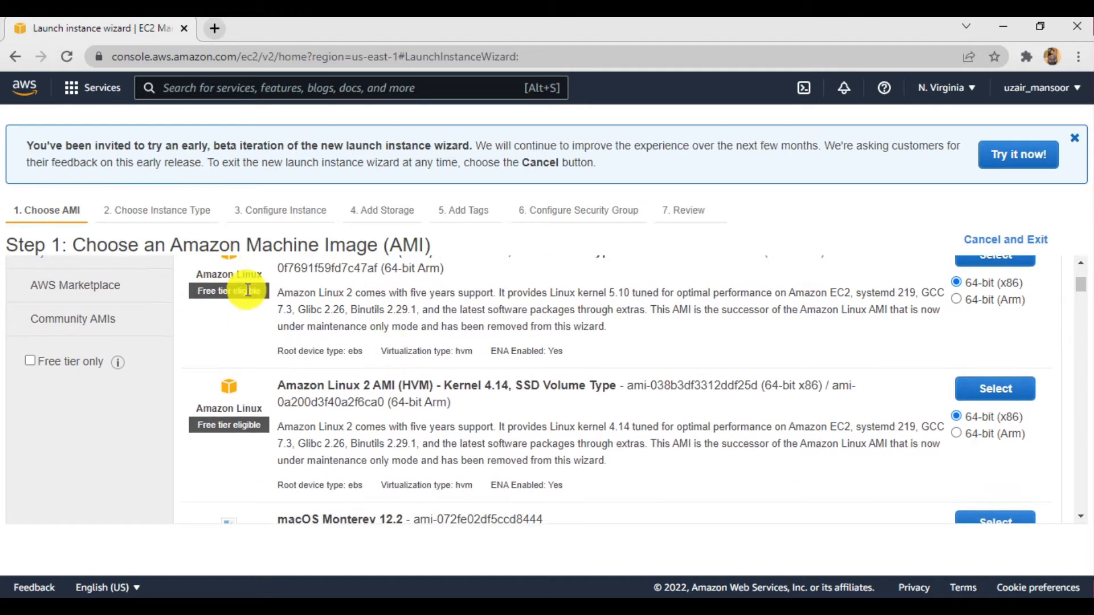
scroll(457, 337, "up", 3)
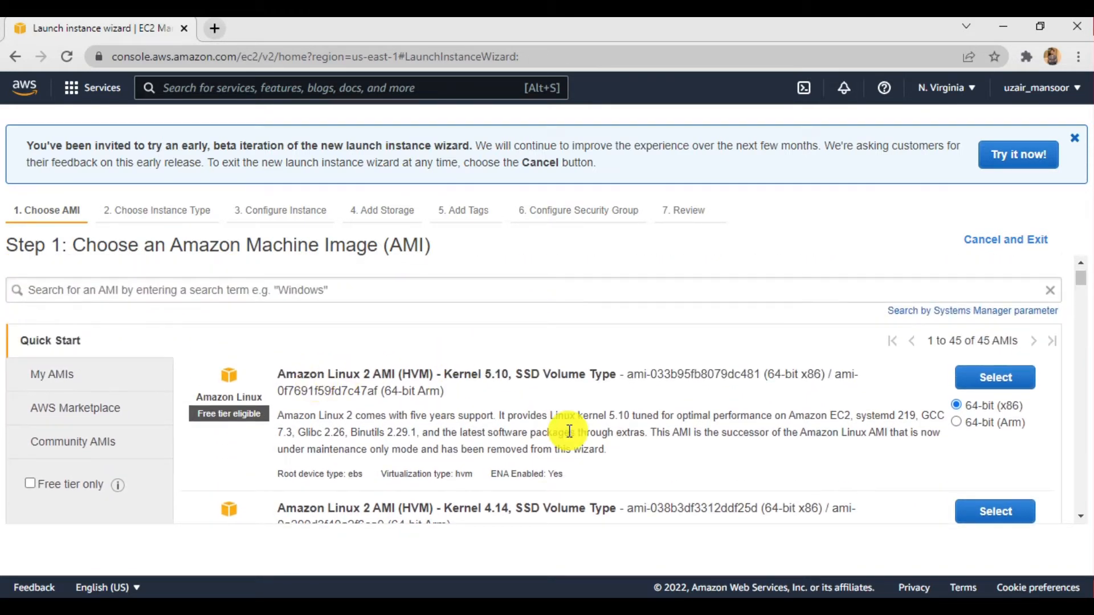
left_click(994, 376)
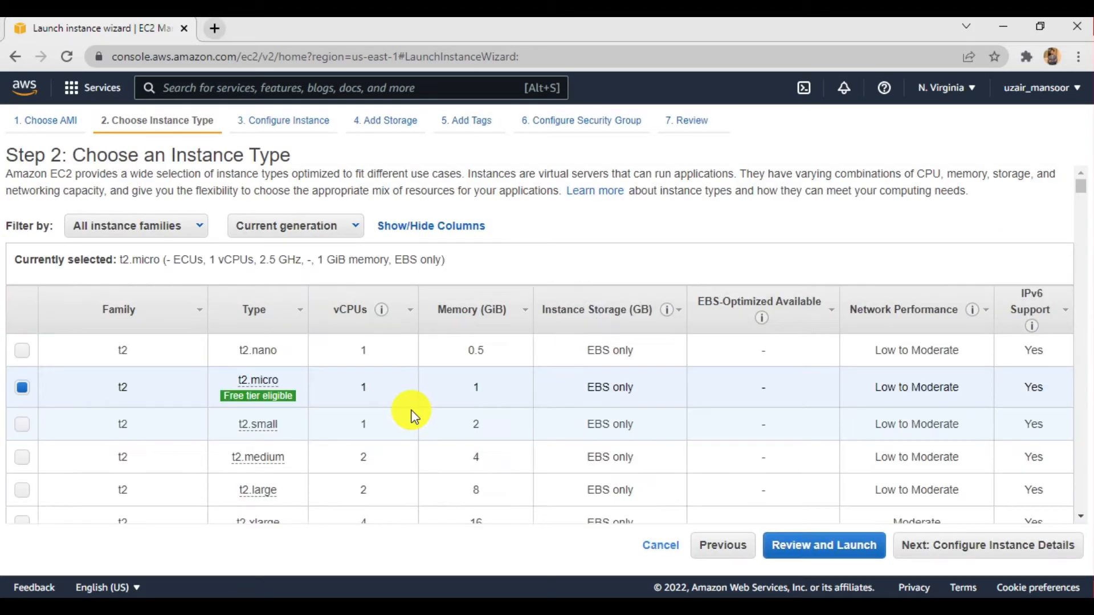
- Review the instance types, keep the free-tier-eligible t2.micro, and proceed to configuring the instance details
scroll(411, 414, "down", 2)
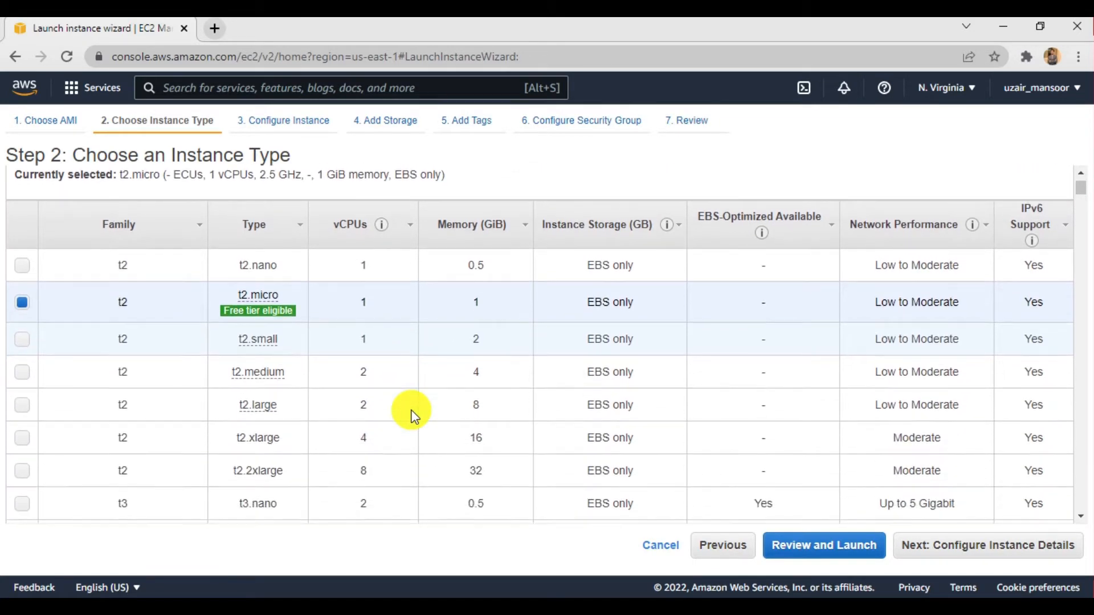
mouse_move(277, 298)
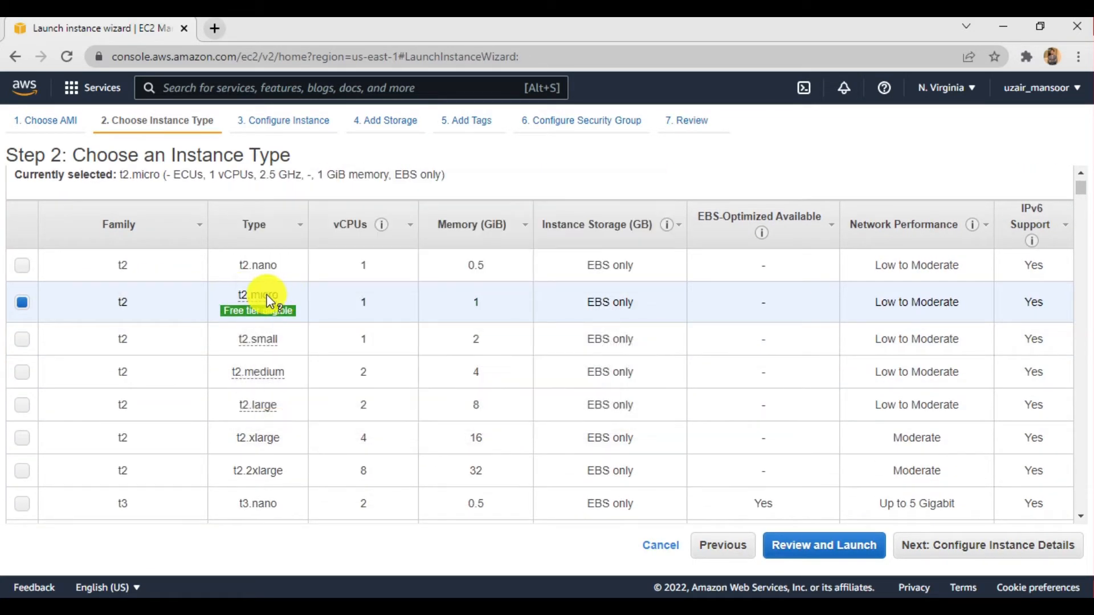
scroll(256, 374, "down", 8)
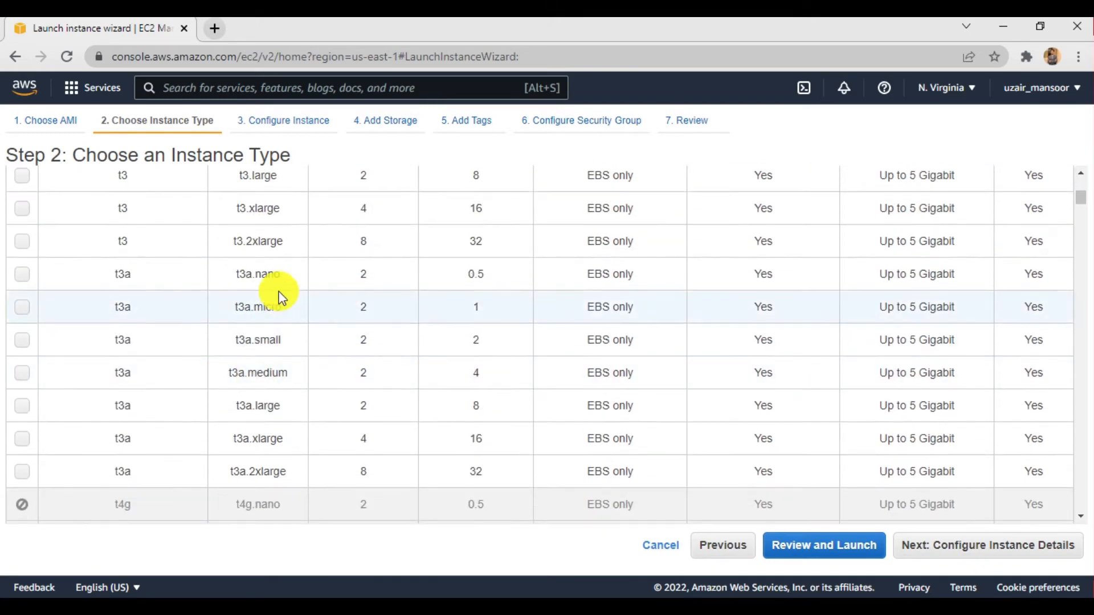
scroll(283, 289, "up", 10)
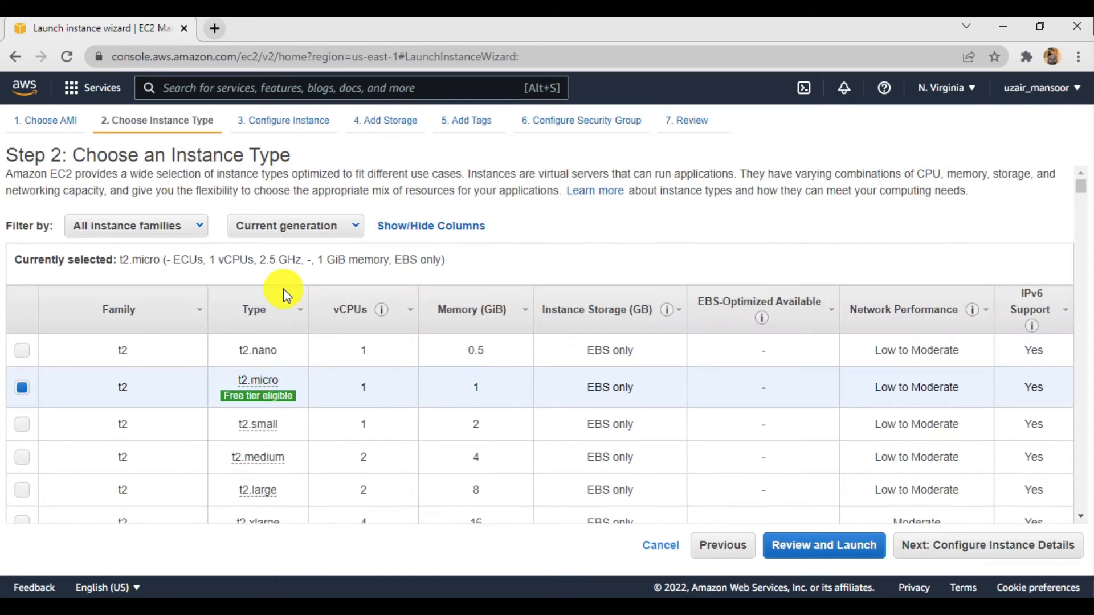
scroll(282, 291, "down", 2)
scroll(282, 294, "up", 2)
scroll(282, 295, "down", 1)
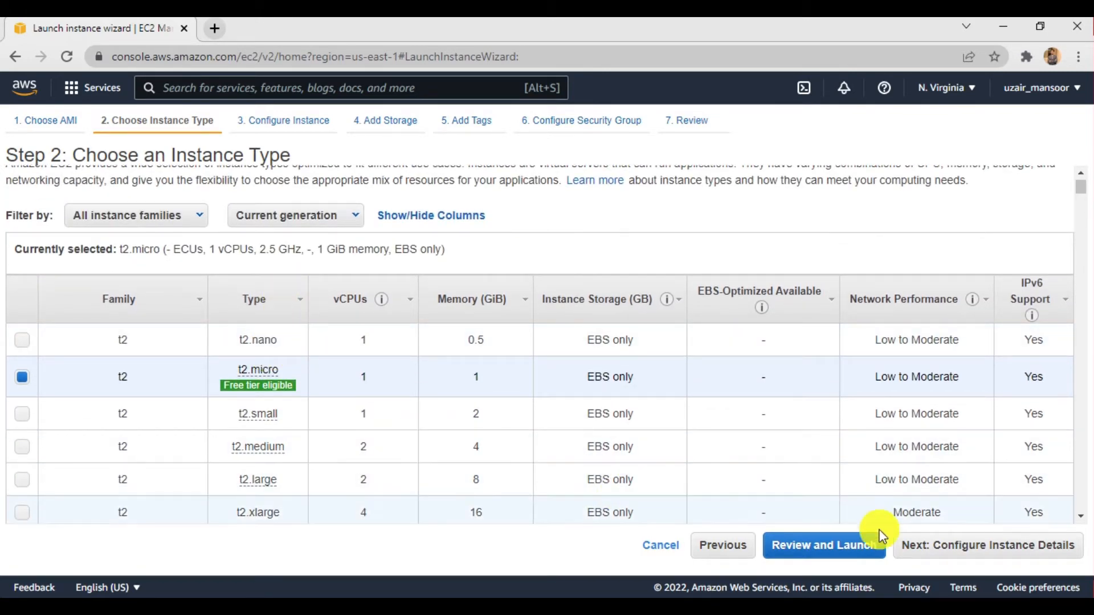
left_click(979, 558)
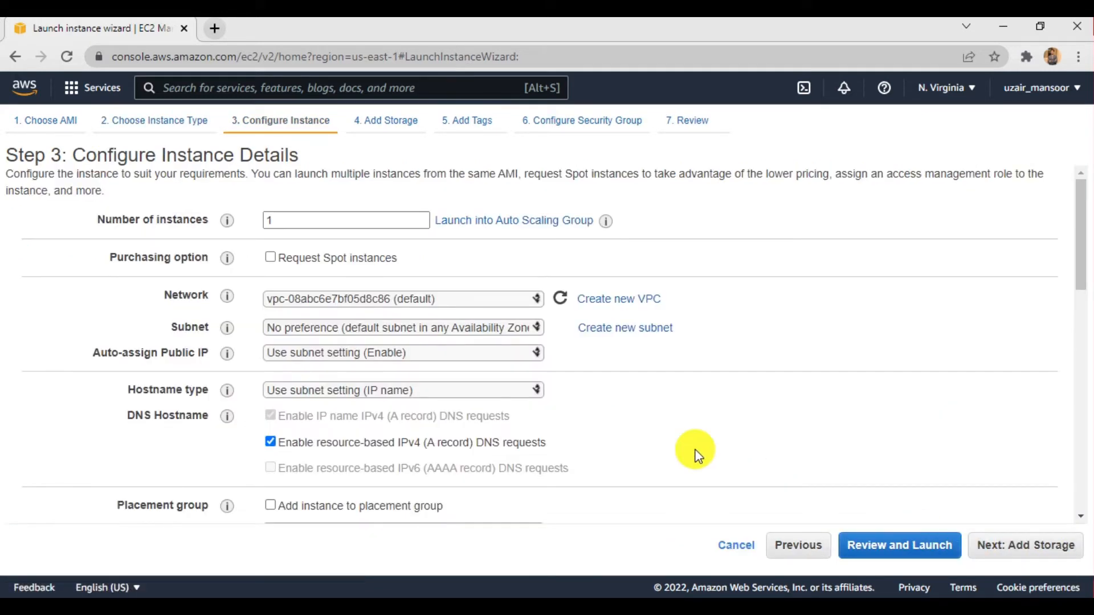
- Keep the default VPC, choose the default subnet in us-east-1a, and set Auto-assign Public IP to Enable
scroll(695, 456, "down", 1)
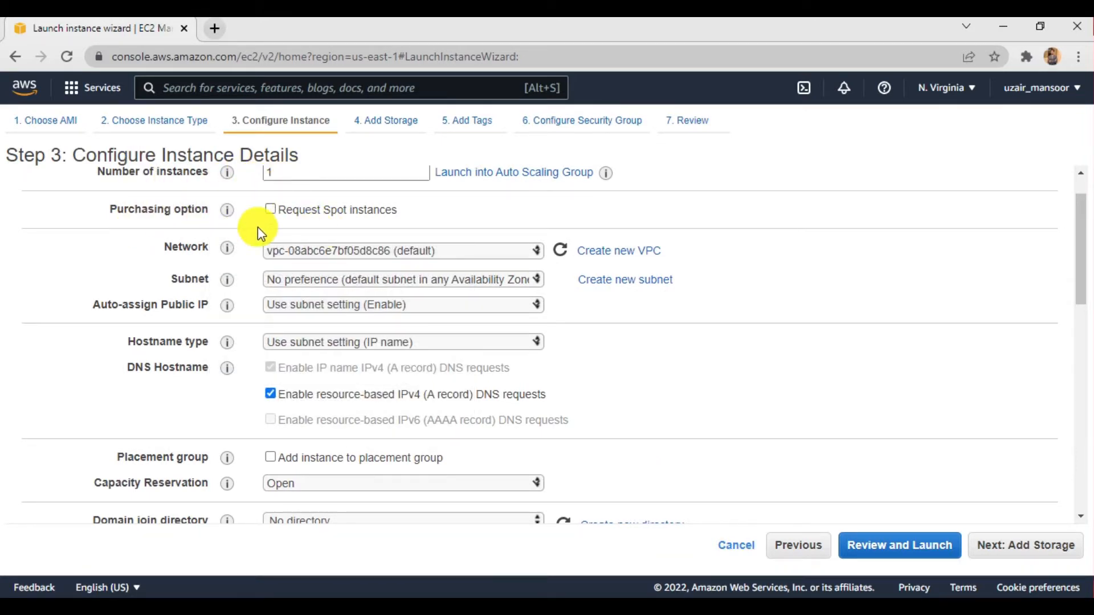
left_click(279, 247)
left_click(279, 247)
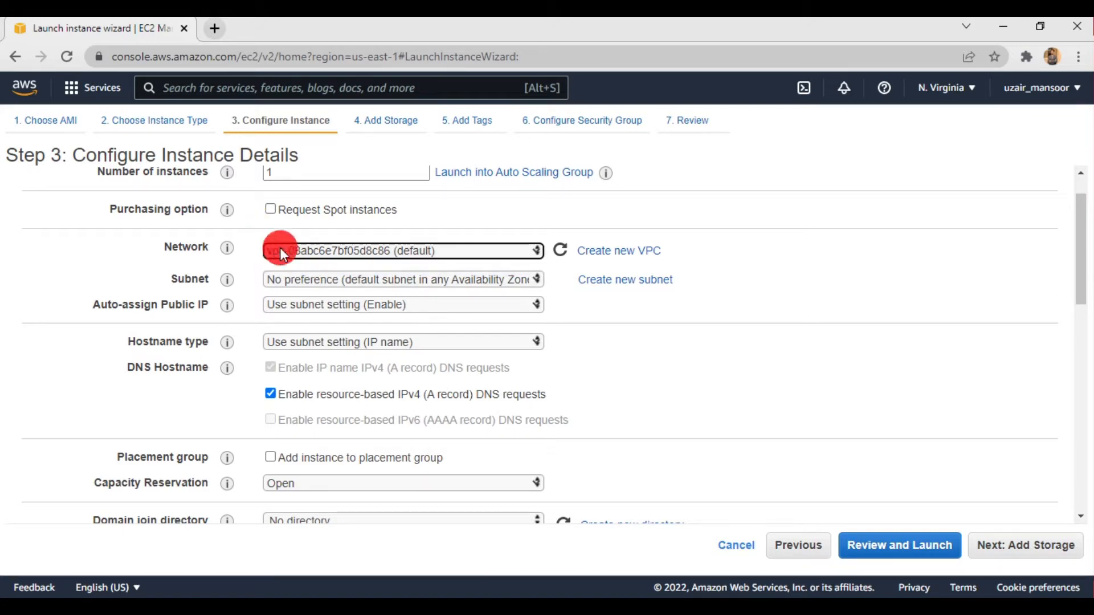
left_click(296, 278)
left_click(380, 368)
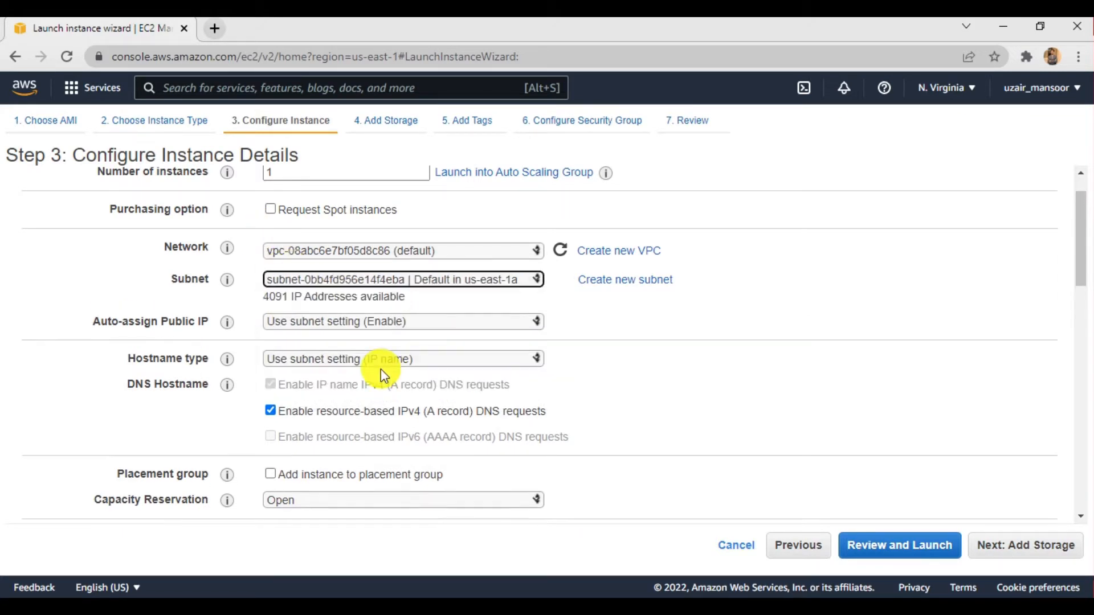
mouse_move(252, 330)
left_click(291, 323)
left_click(295, 351)
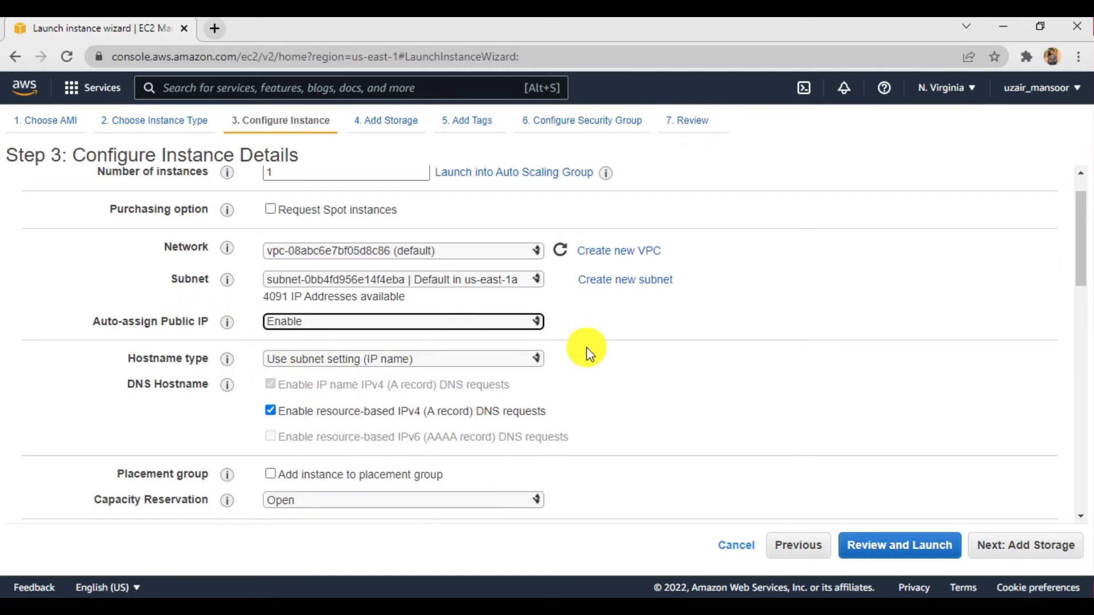
- Leave the domain join directory at No directory and enable protection against accidental termination
scroll(599, 374, "down", 2)
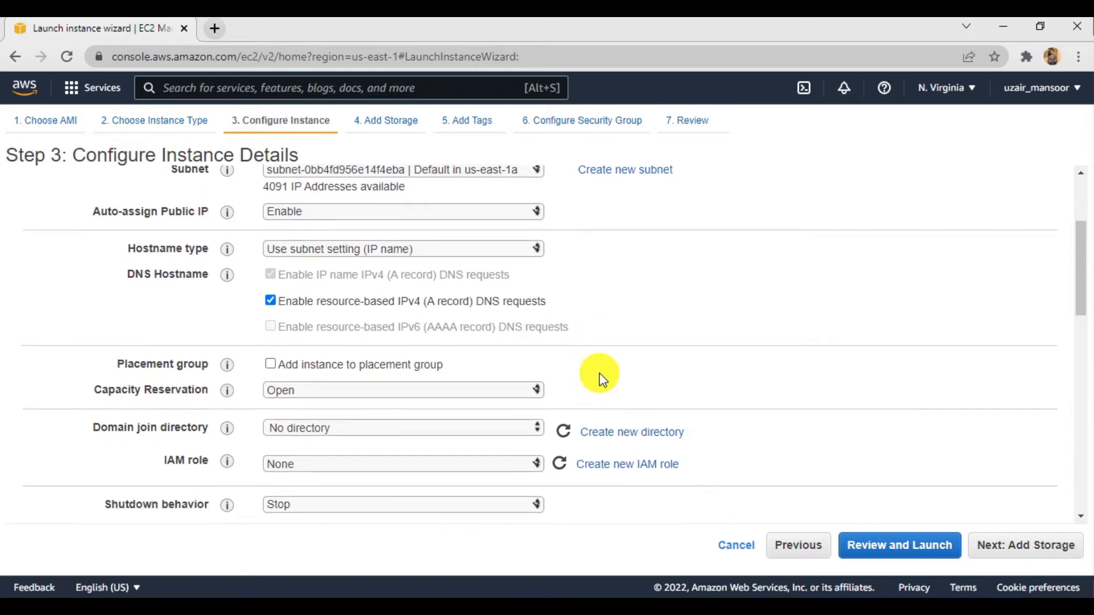
scroll(602, 379, "down", 1)
left_click(331, 363)
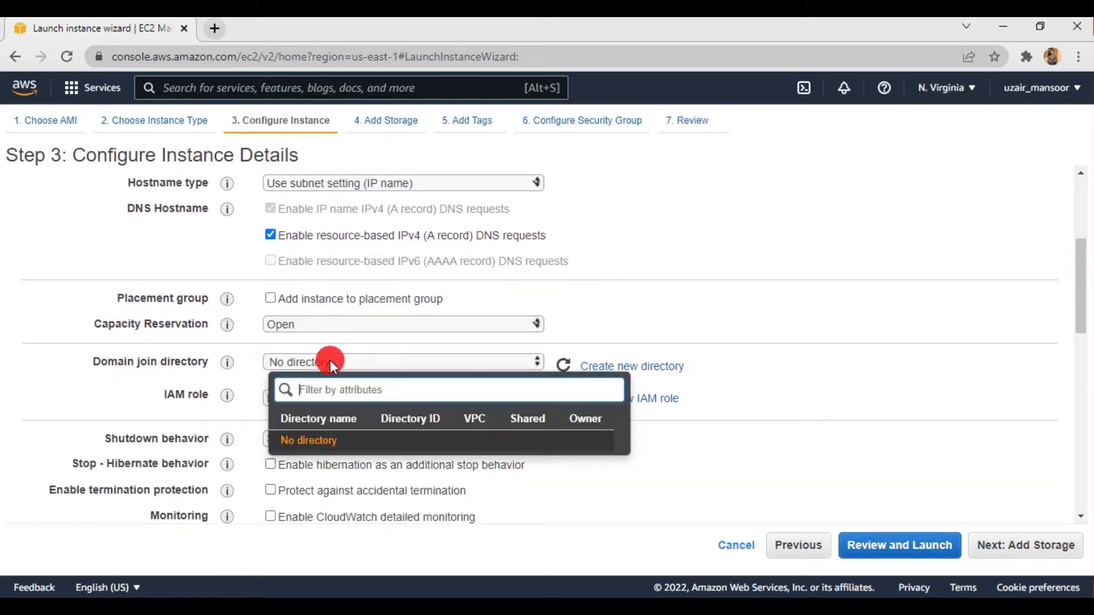
left_click(574, 302)
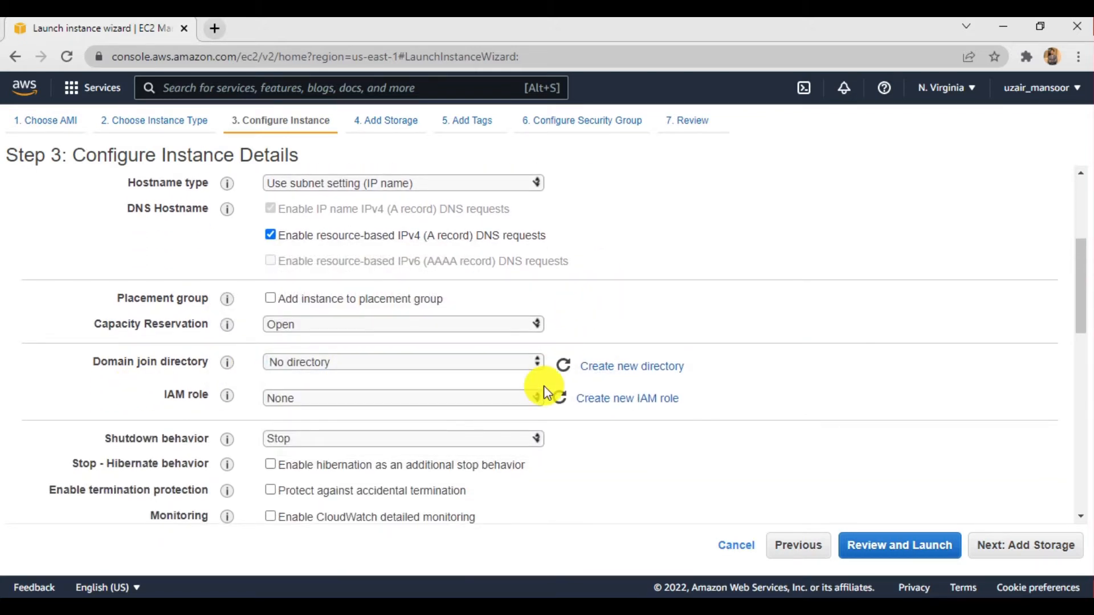
scroll(543, 385, "down", 1)
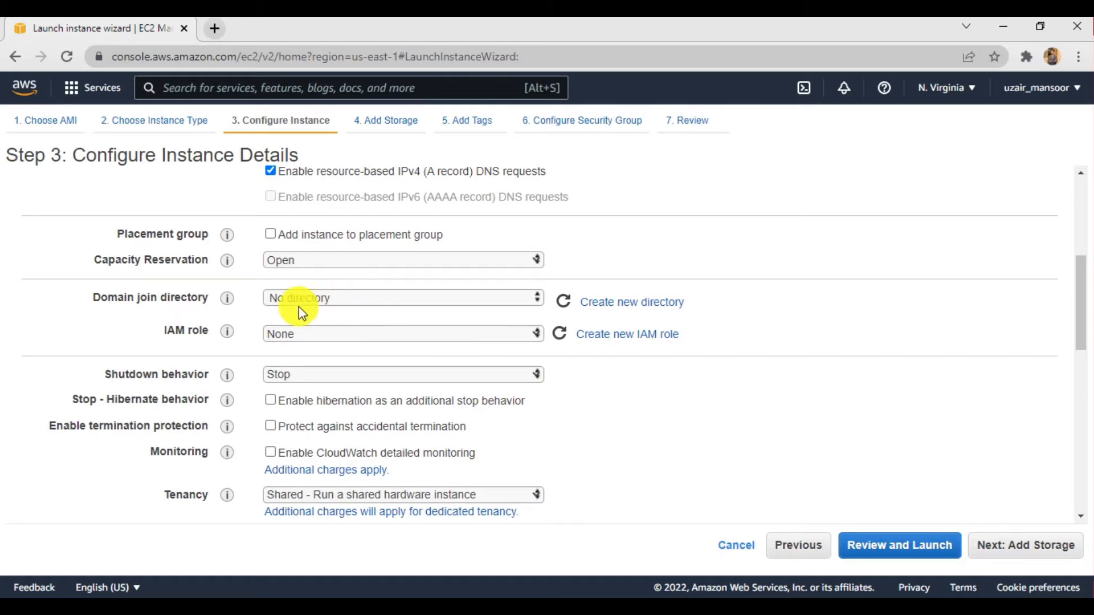
scroll(348, 337, "down", 1)
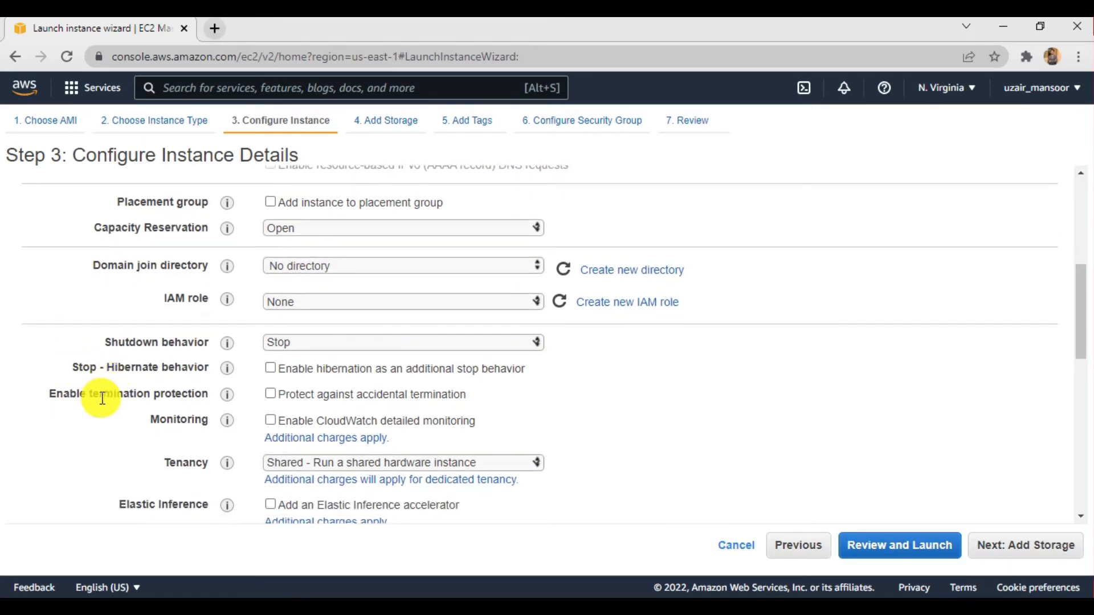
left_click(271, 394)
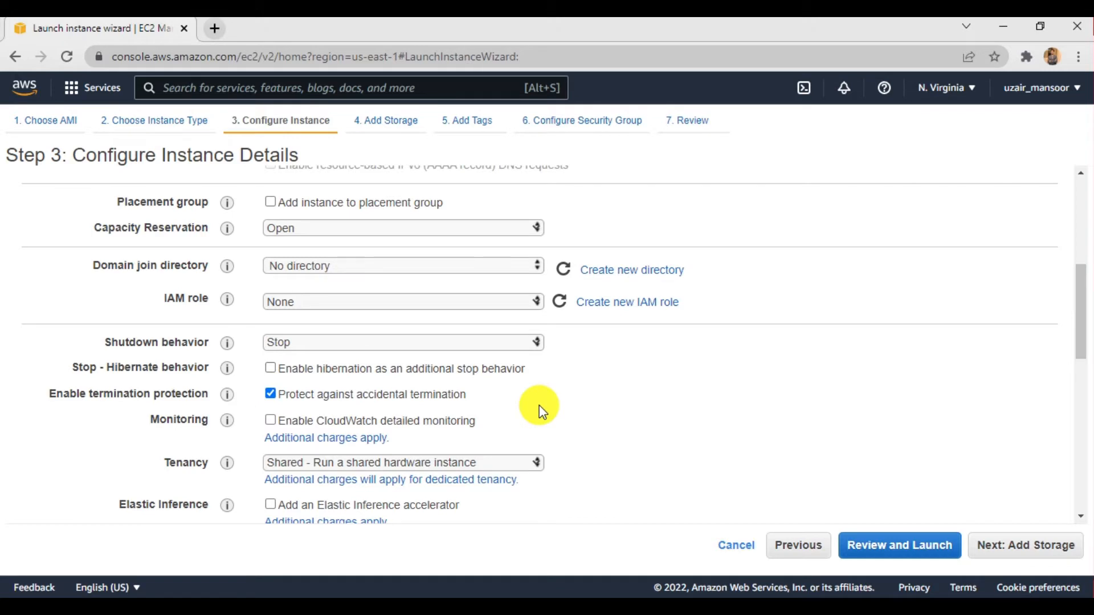
- Keep the remaining instance details at their defaults and proceed to the storage settings
scroll(588, 431, "down", 1)
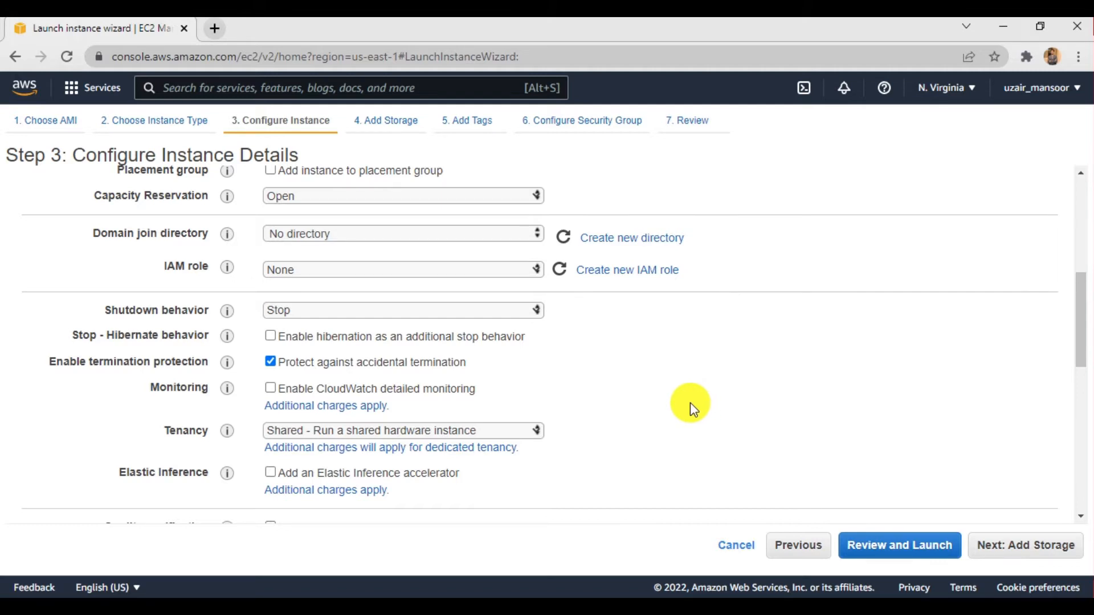
scroll(643, 403, "down", 2)
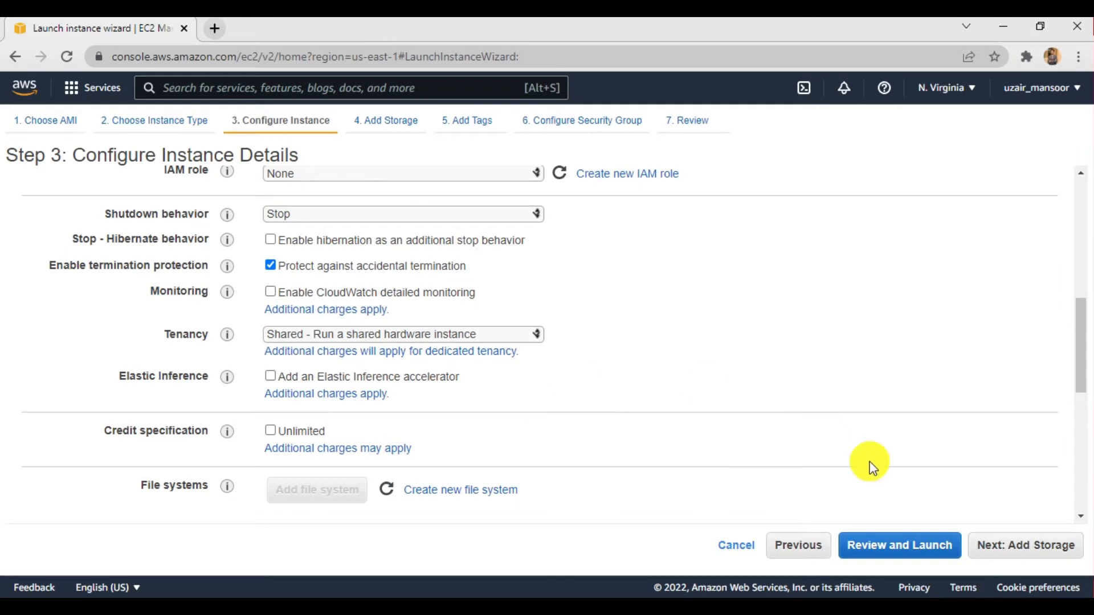
left_click(1023, 544)
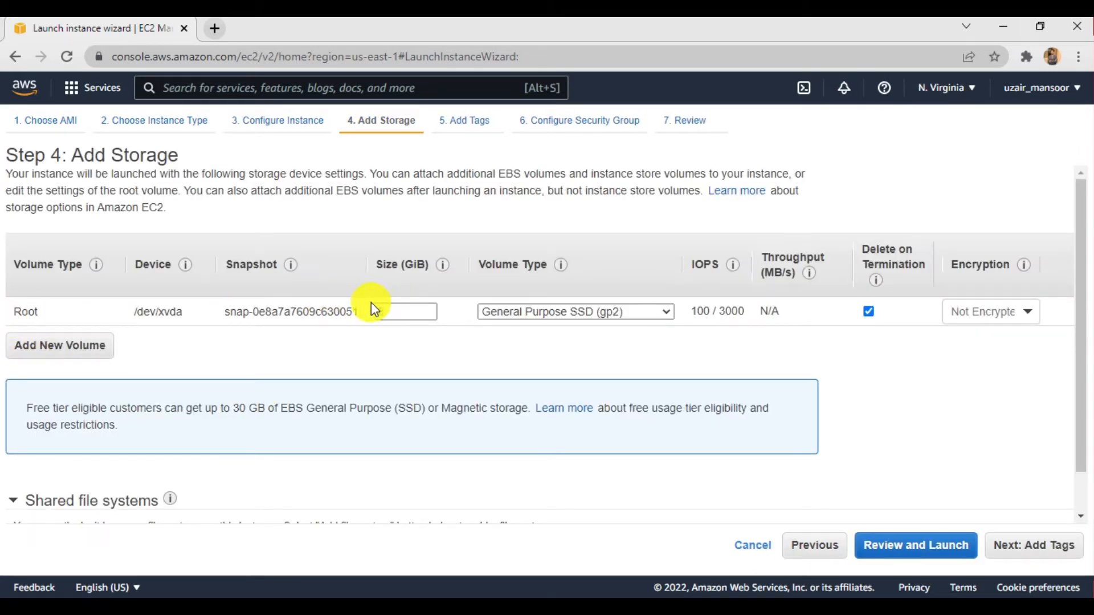
- Keep the default General Purpose SSD (gp2) root volume and proceed to the tag settings
left_click_drag(384, 317, 359, 317)
left_click(361, 348)
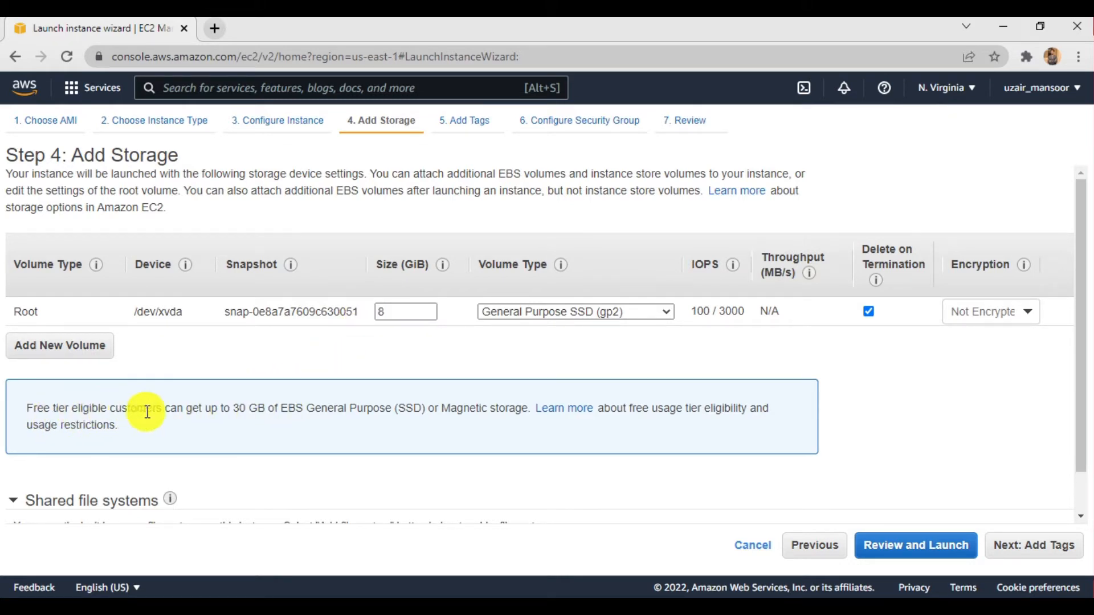
left_click_drag(232, 409, 297, 410)
left_click(300, 410)
left_click(1004, 548)
- Add a tag with key Name and value LinuxServer1, and proceed to the security group configuration
left_click(36, 388)
type("Name")
left_click(390, 305)
type("Linu")
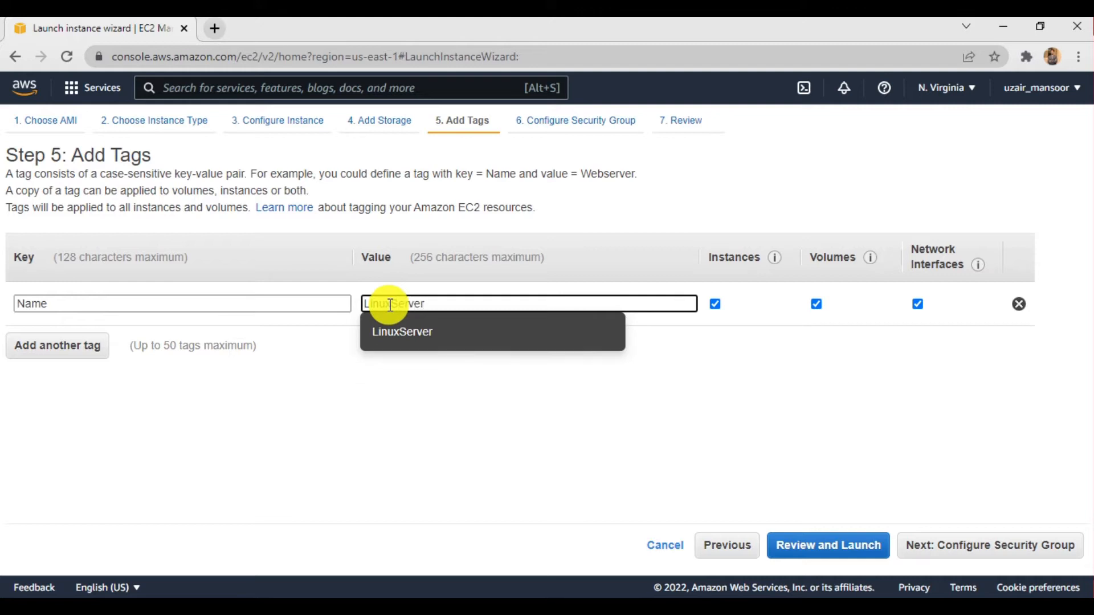
type("xServer1")
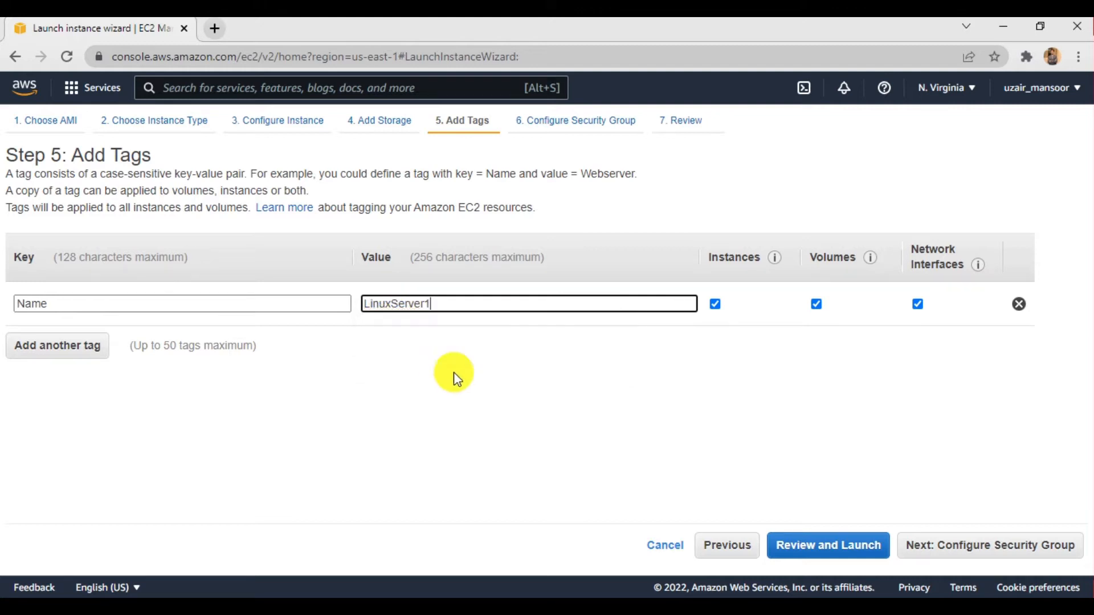
left_click(939, 544)
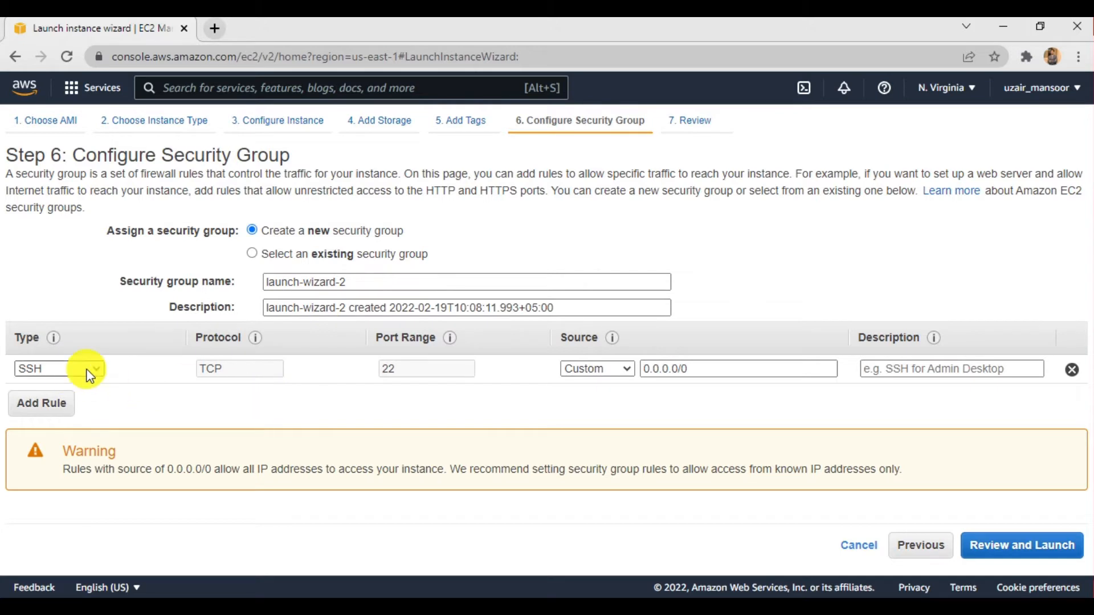
- Keep the SSH rule on port 22 in the new security group and add an HTTP rule
left_click(45, 369)
left_click(133, 377)
left_click_drag(397, 372, 365, 371)
left_click(358, 410)
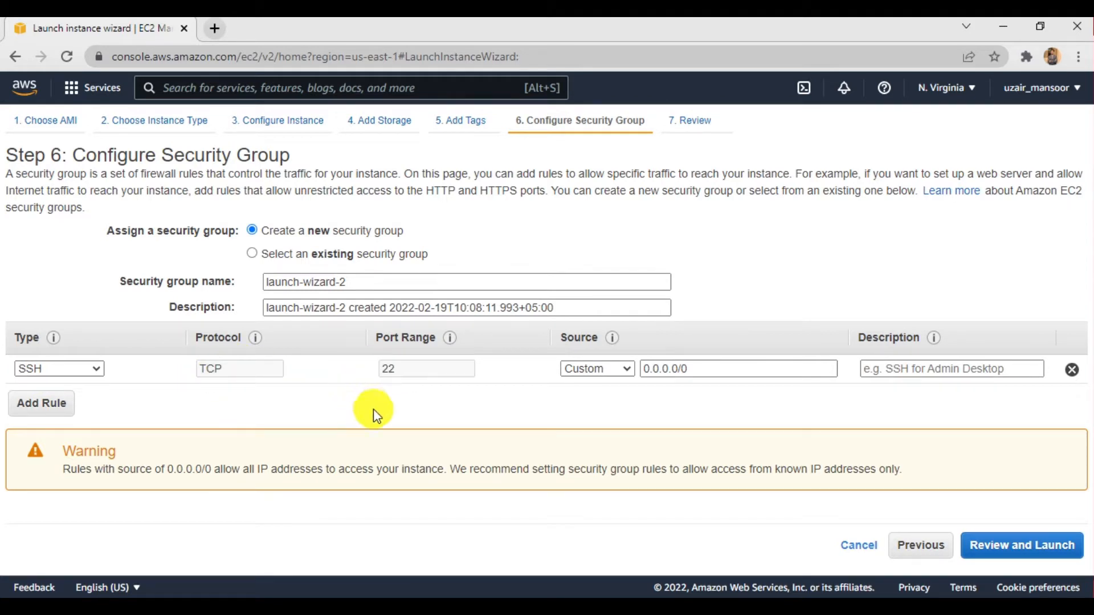
left_click(66, 418)
left_click(65, 399)
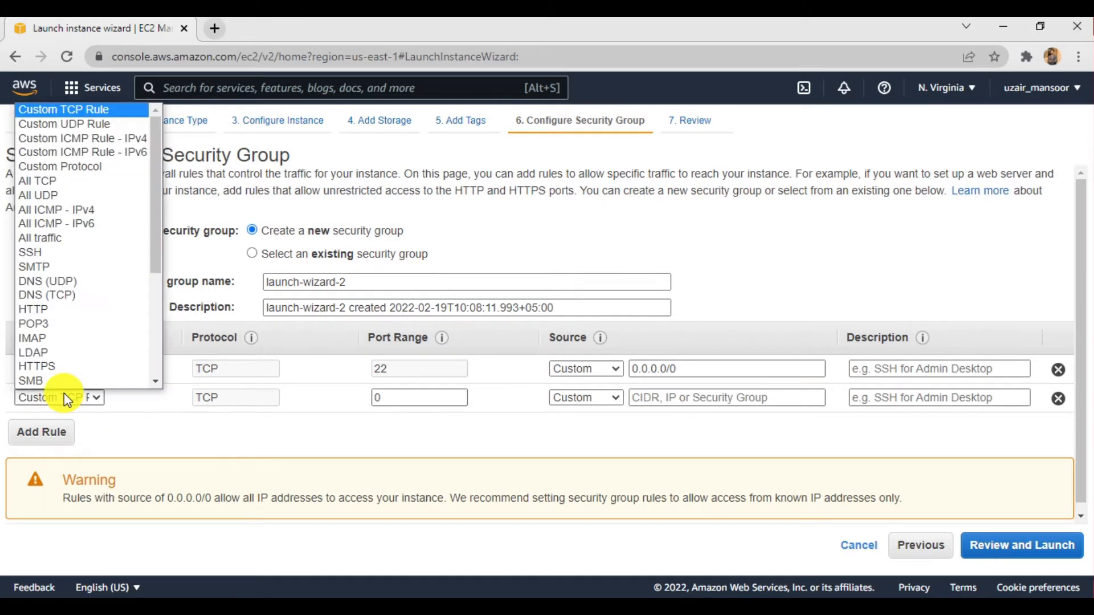
scroll(53, 251, "down", 1)
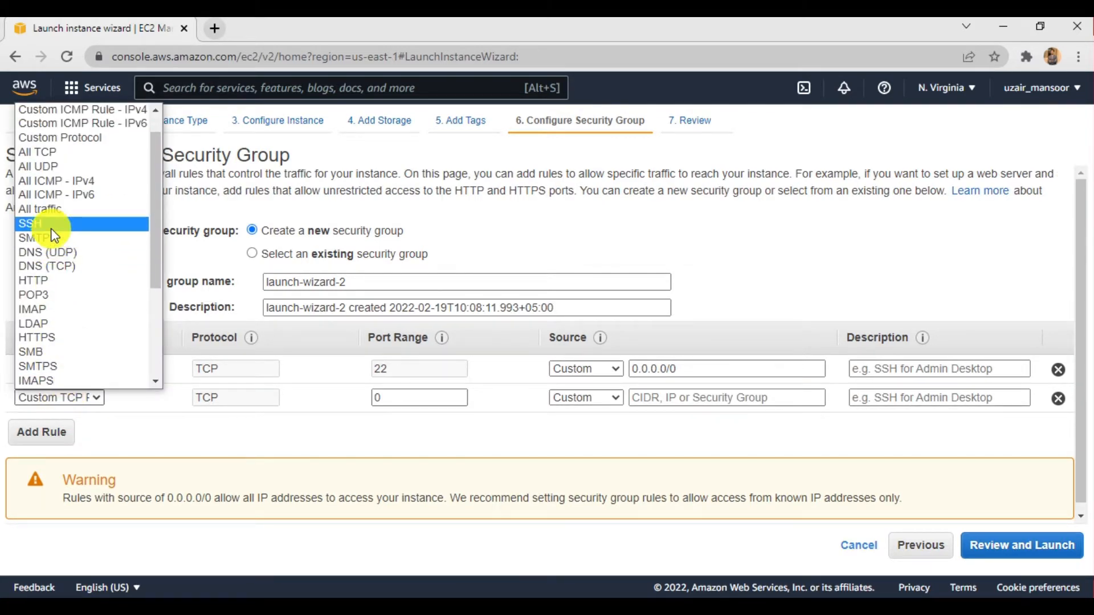
left_click(42, 281)
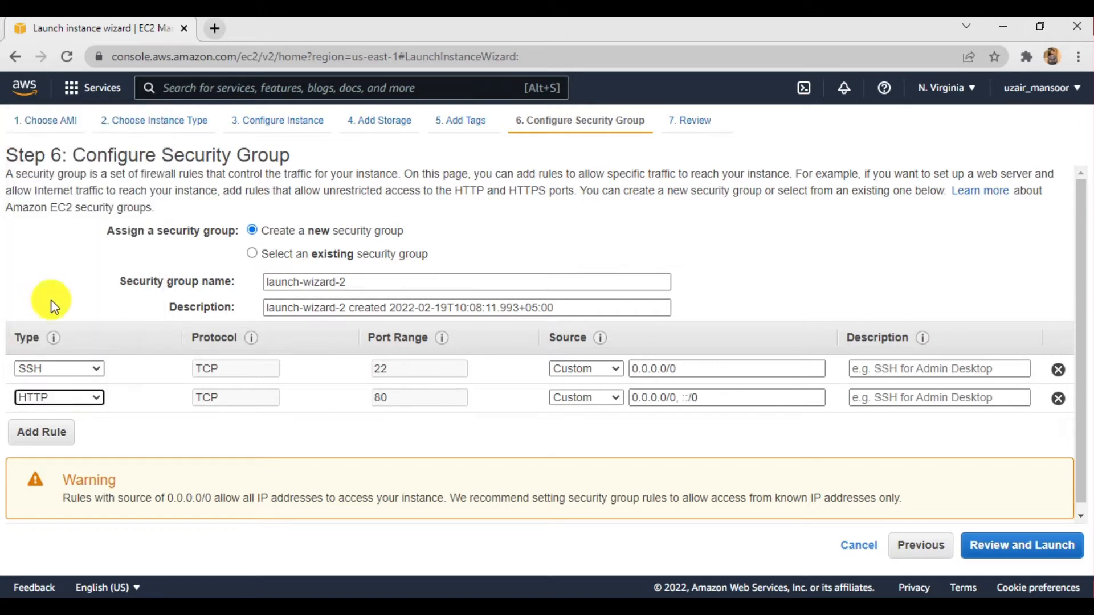
- Add an HTTPS rule to the new security group
left_click(64, 431)
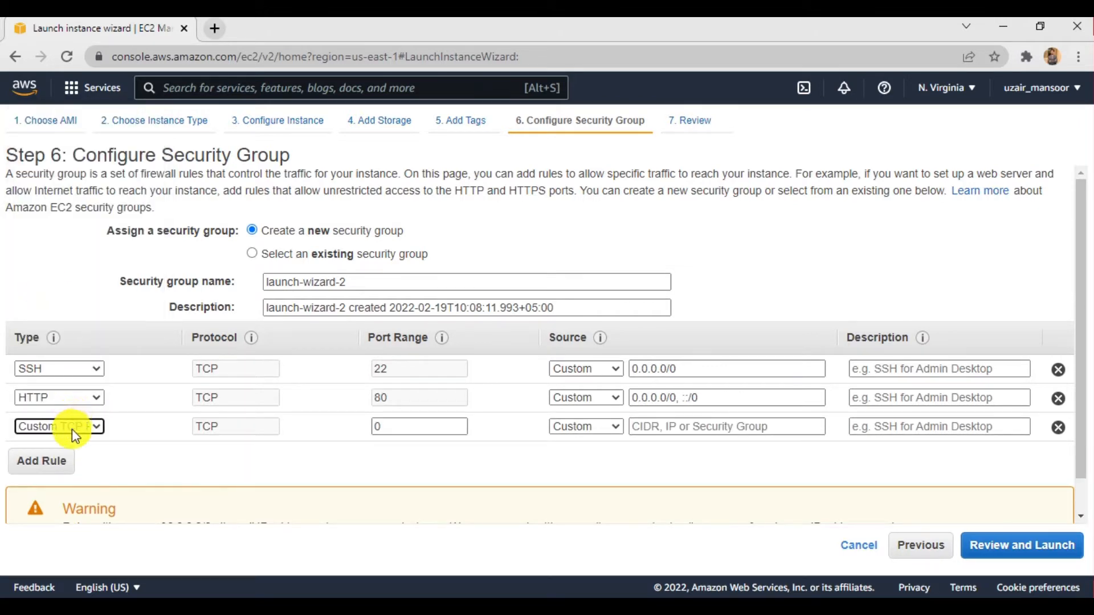
left_click(73, 430)
scroll(73, 325, "down", 5)
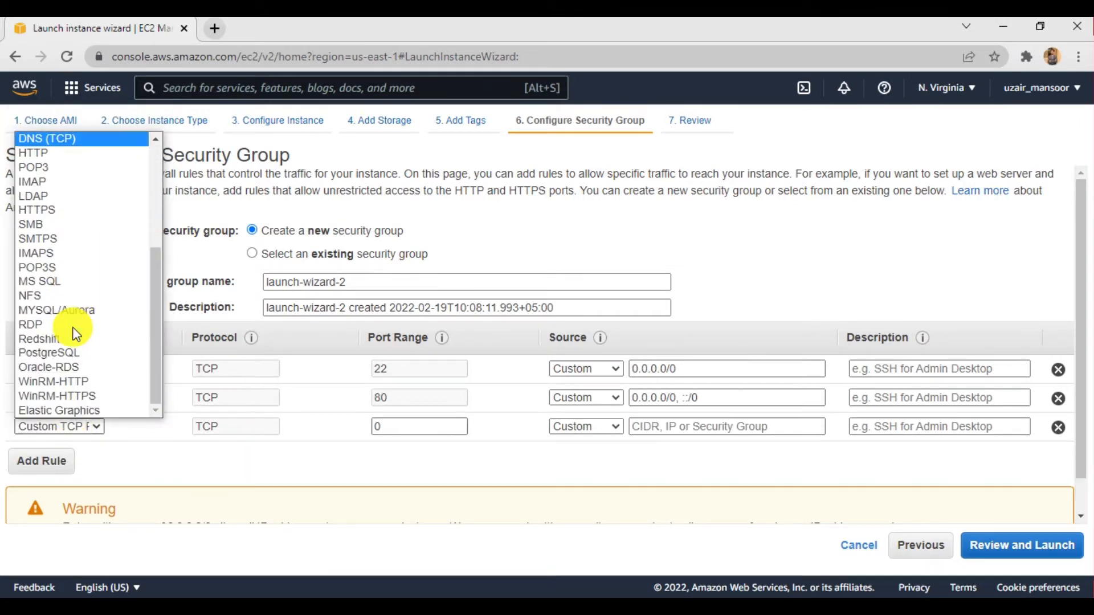
left_click(56, 211)
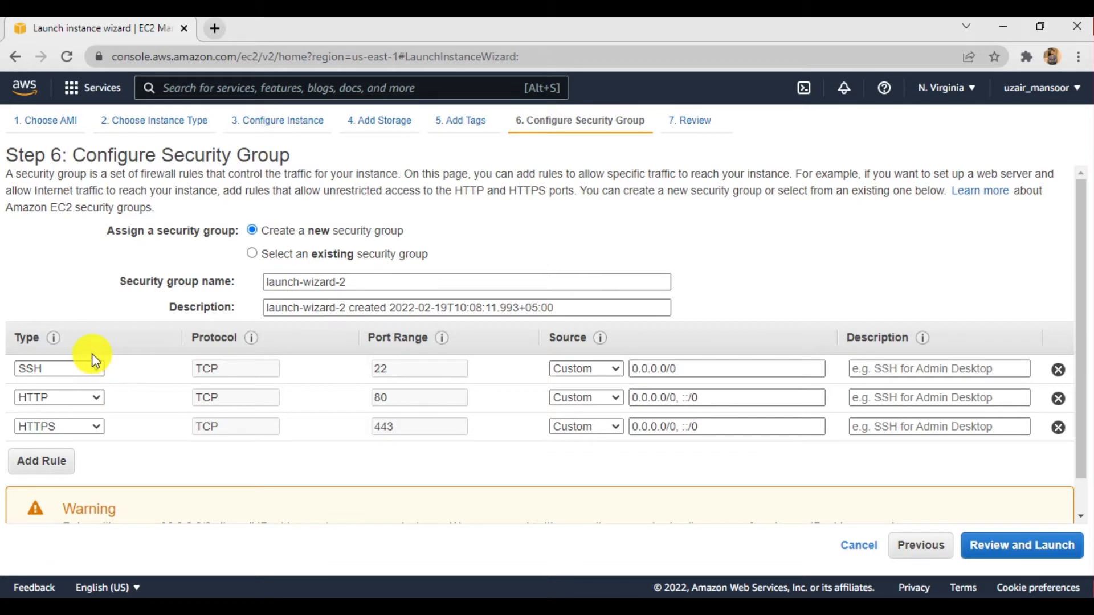
- Assign the existing security group Linux_SG, check its inbound rules, and proceed to the launch review
left_click(358, 257)
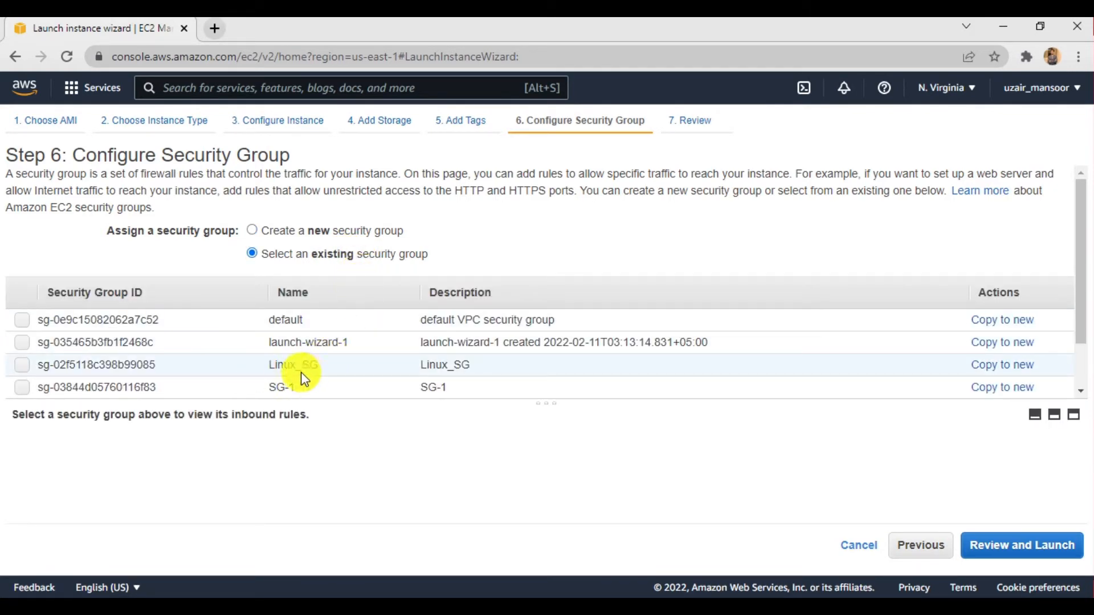
left_click(20, 365)
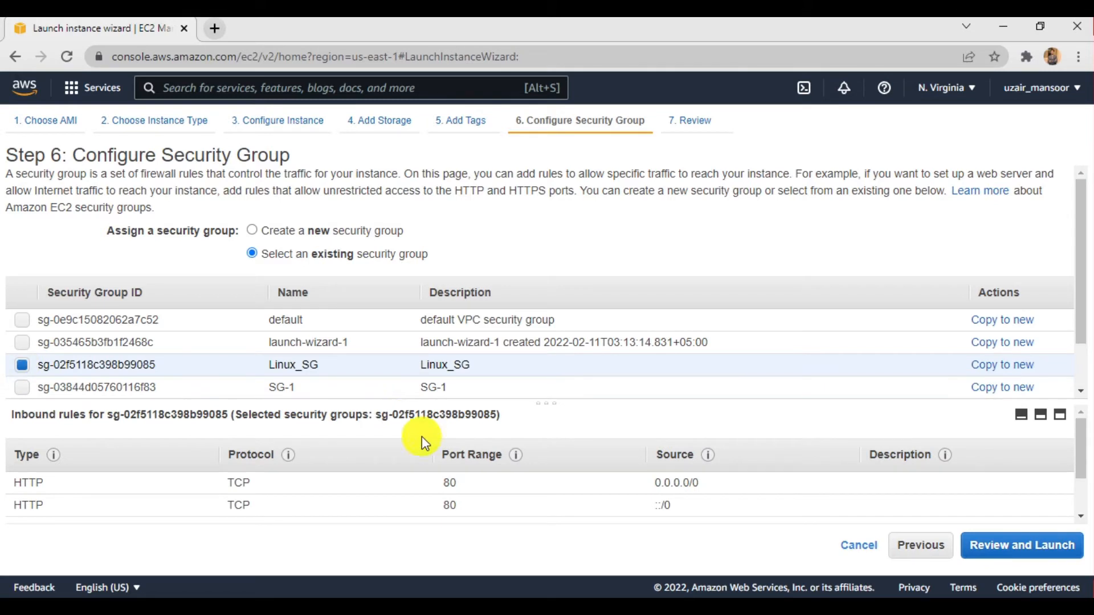
scroll(614, 449, "down", 2)
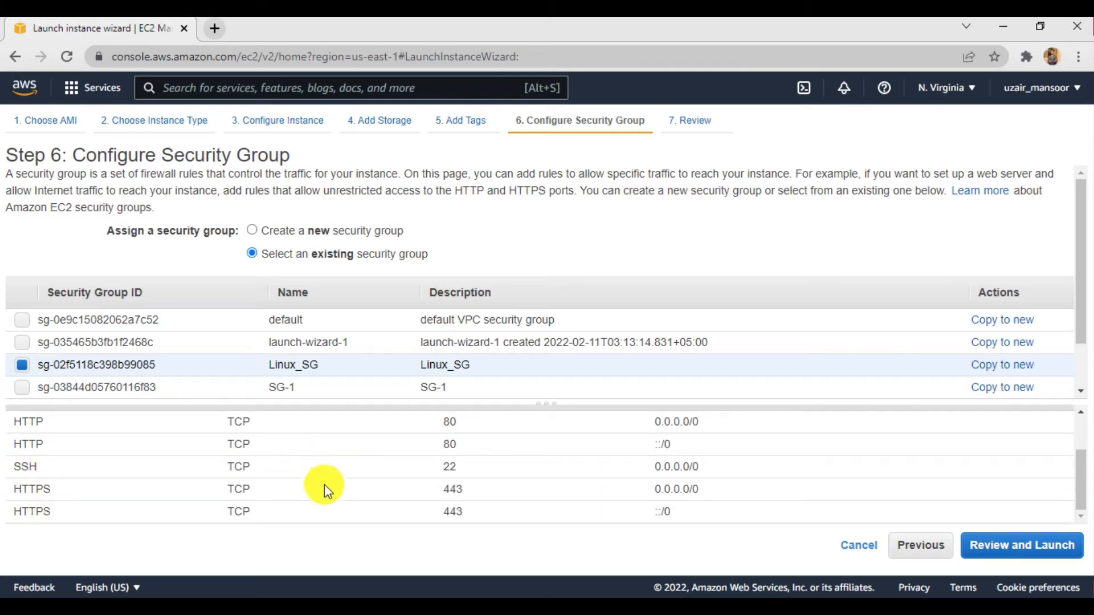
left_click(1006, 551)
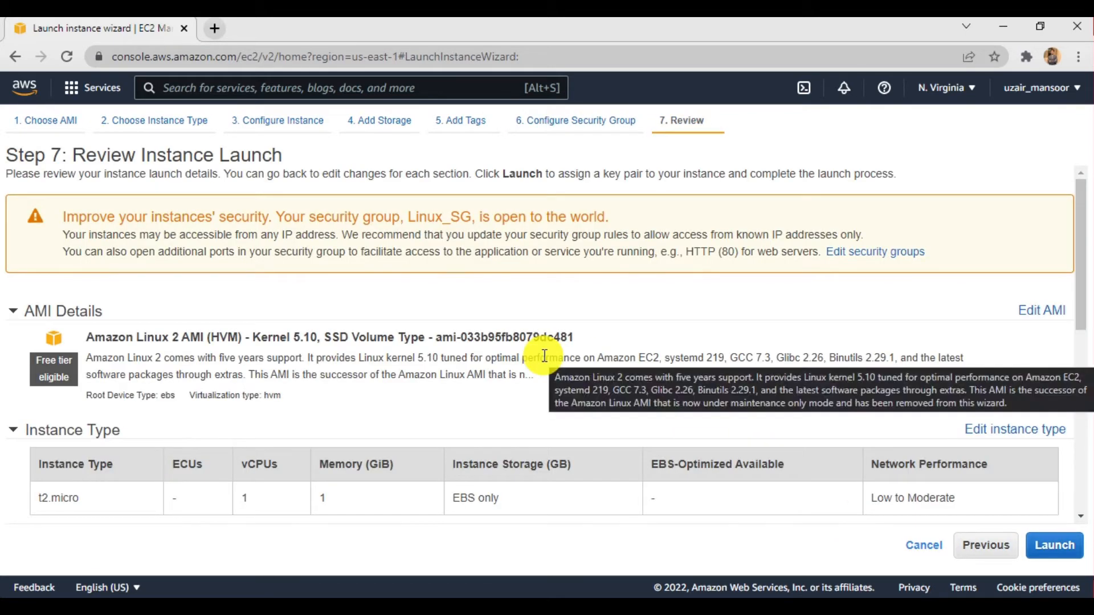
- Review the AMI details, instance type and security group rules in the launch summary
scroll(544, 357, "down", 4)
scroll(544, 356, "down", 4)
scroll(544, 356, "up", 3)
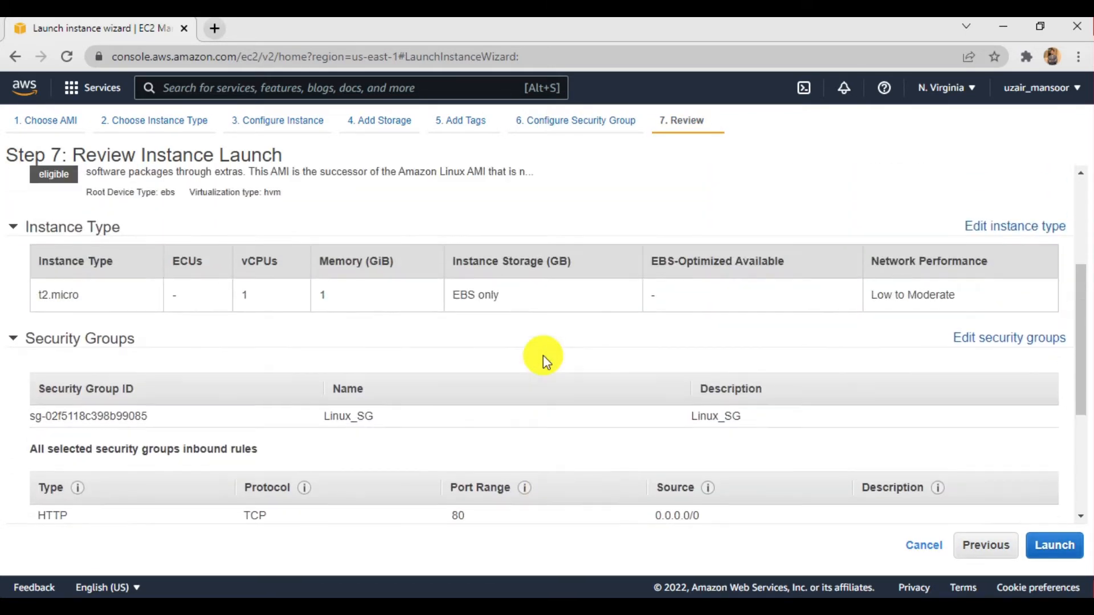
scroll(544, 358, "down", 4)
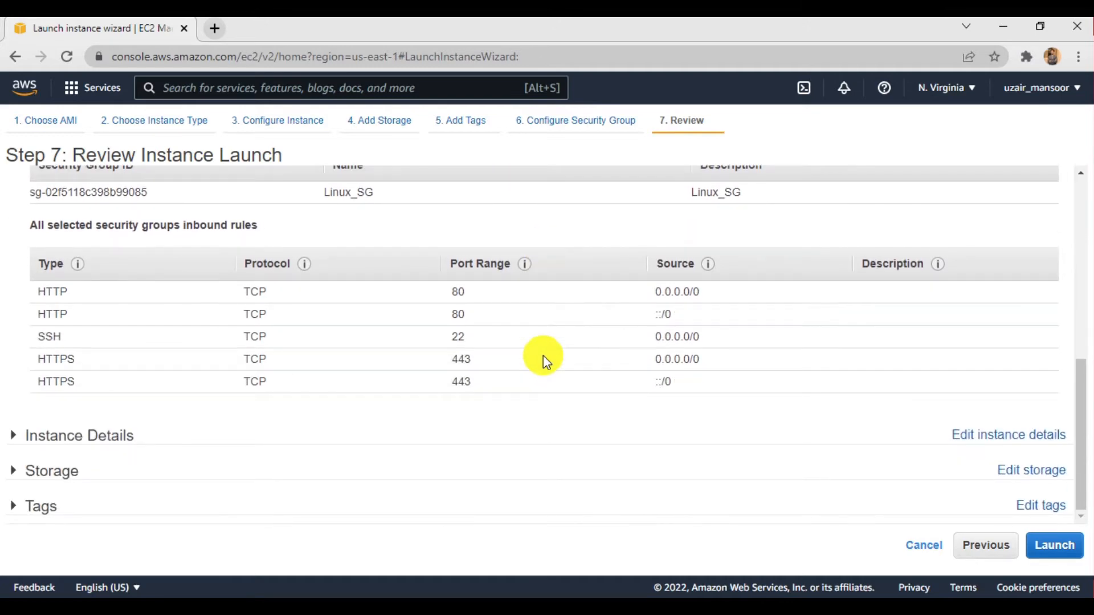
scroll(302, 344, "up", 8)
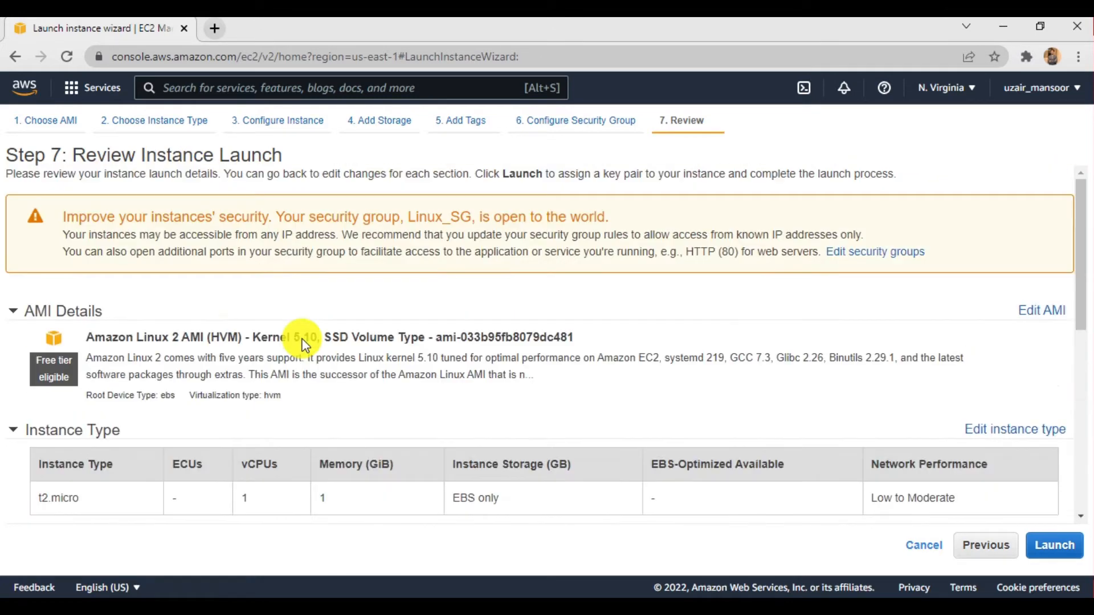
scroll(303, 341, "down", 1)
scroll(303, 340, "up", 1)
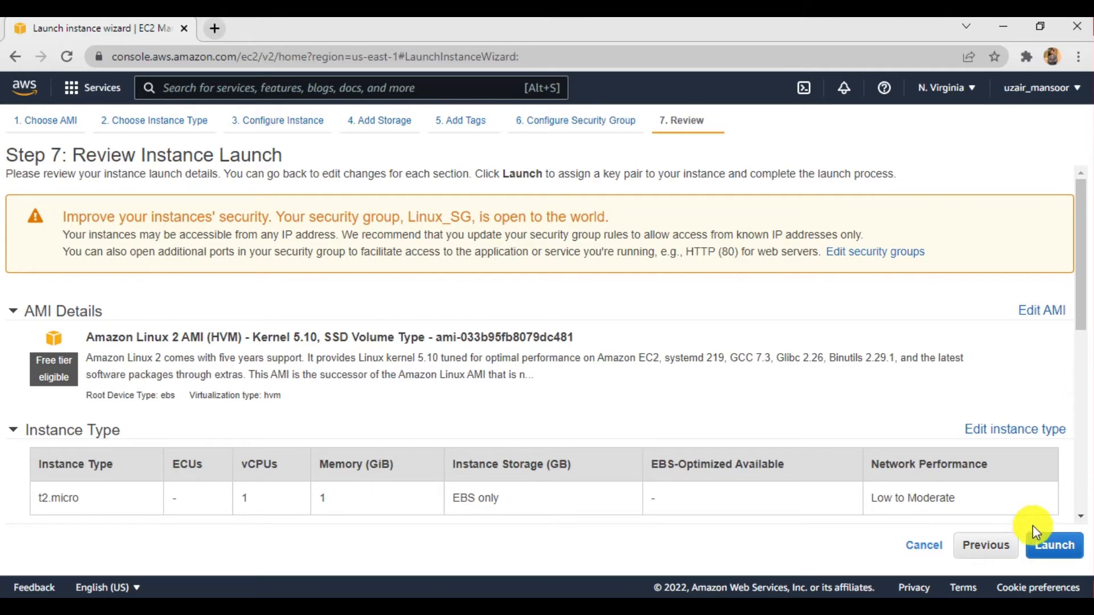
- Start the launch, create a new RSA key pair named Linuxkey1, and download it
left_click(1043, 544)
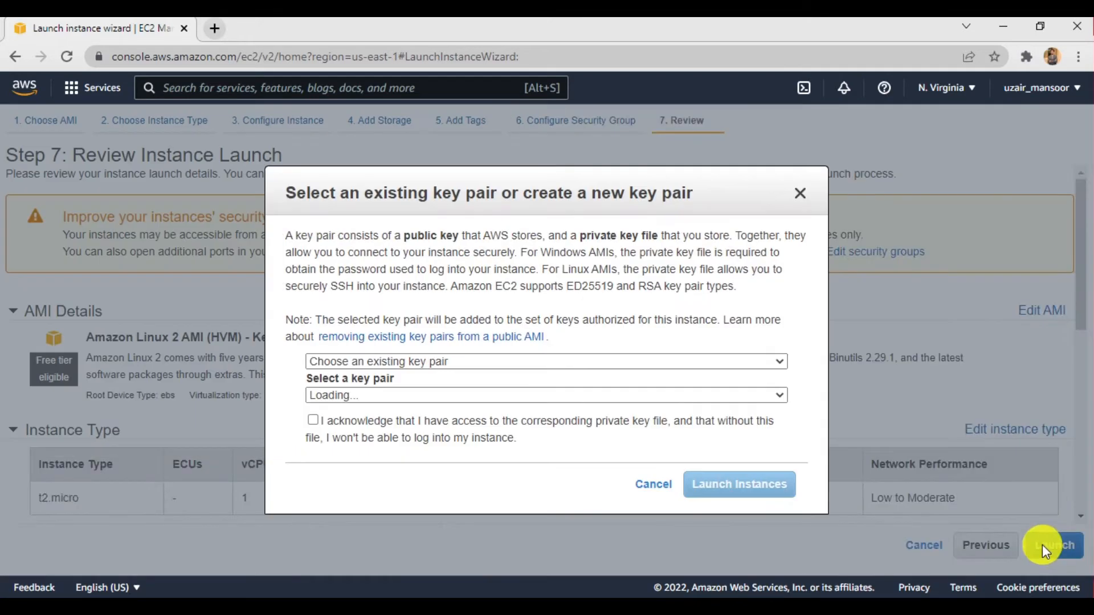
left_click(408, 362)
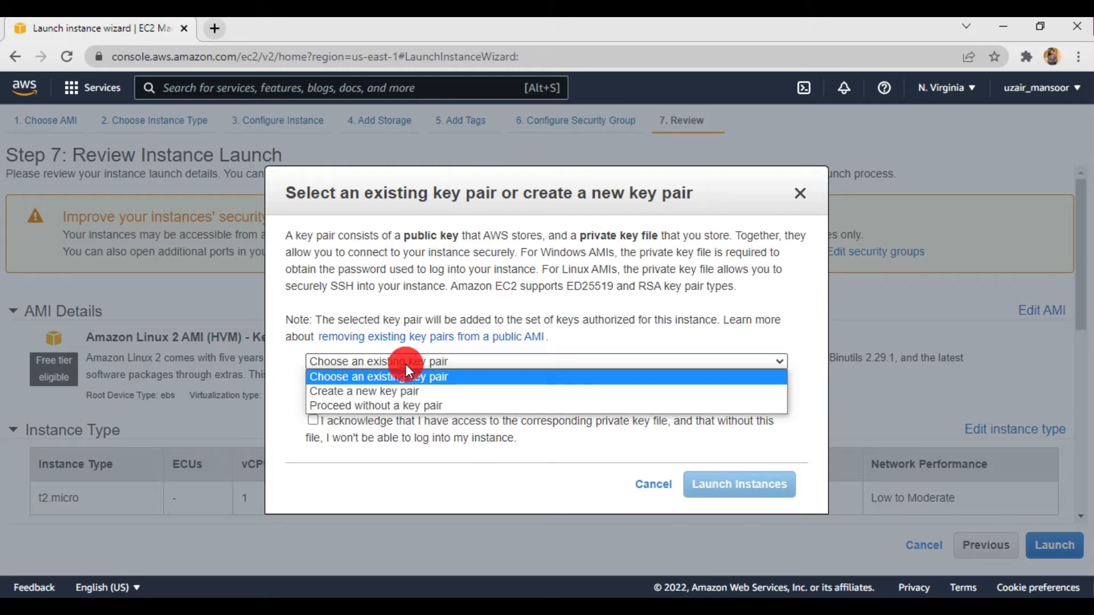
left_click(403, 390)
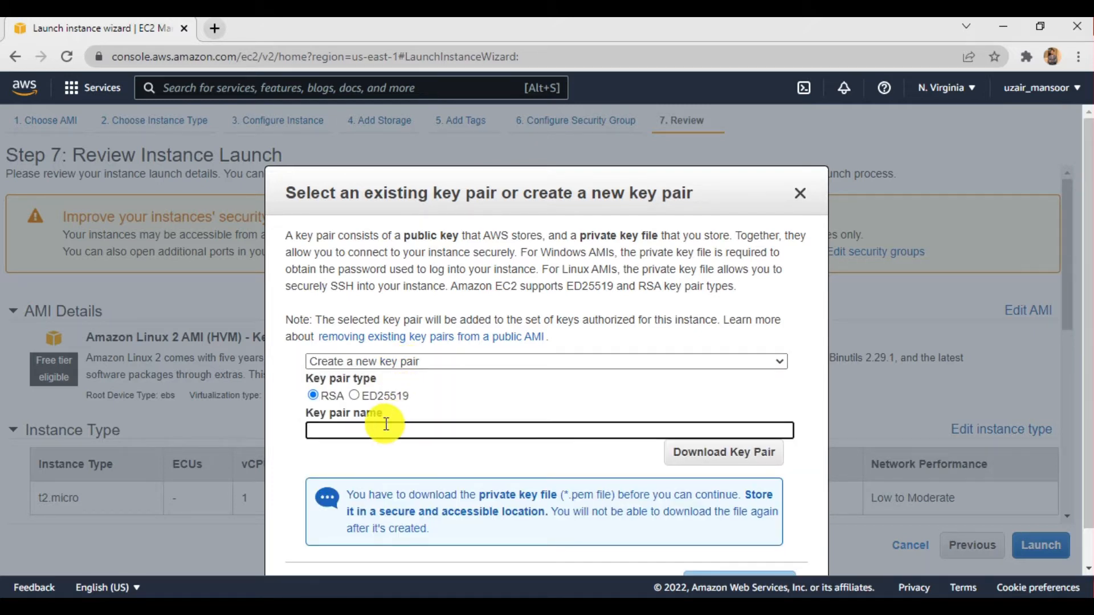
type("Linux")
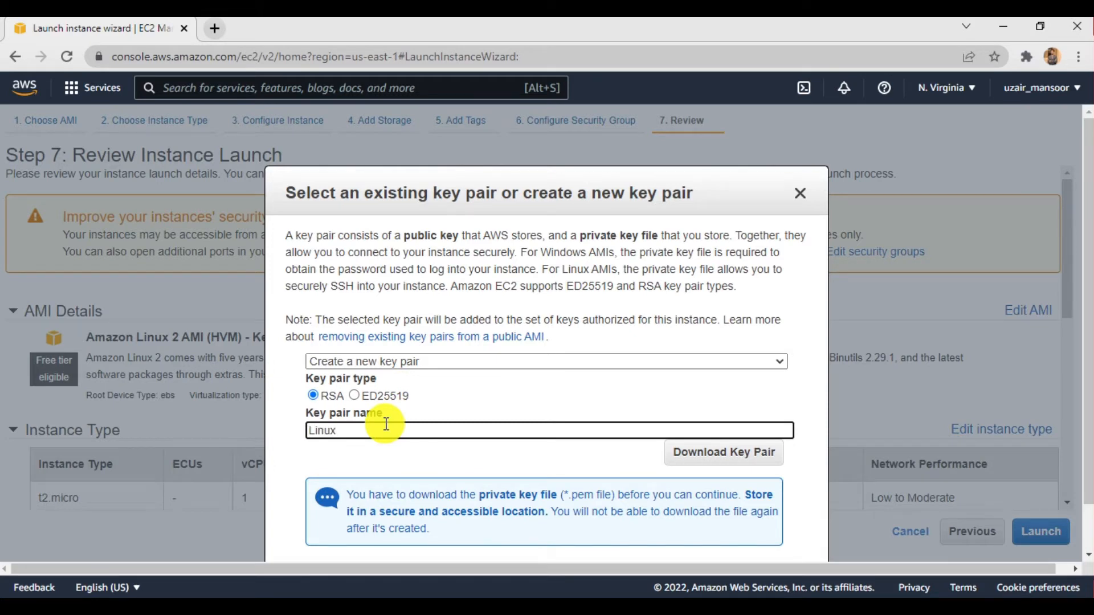
type("priuvate")
key("BackSpace")
key("BackSpace")
key("BackSpace")
key("BackSpace")
key("BackSpace")
key("BackSpace")
type("key1")
left_click(684, 455)
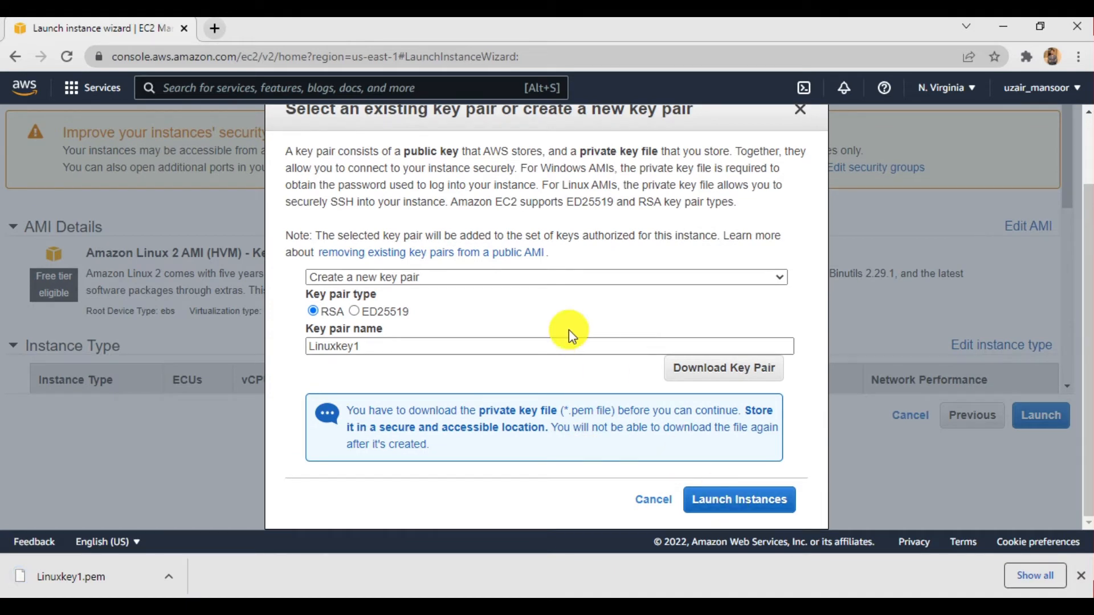
- Read the explanation of what the public key and private key file are used for on Windows and Linux AMIs
left_click_drag(402, 152, 473, 151)
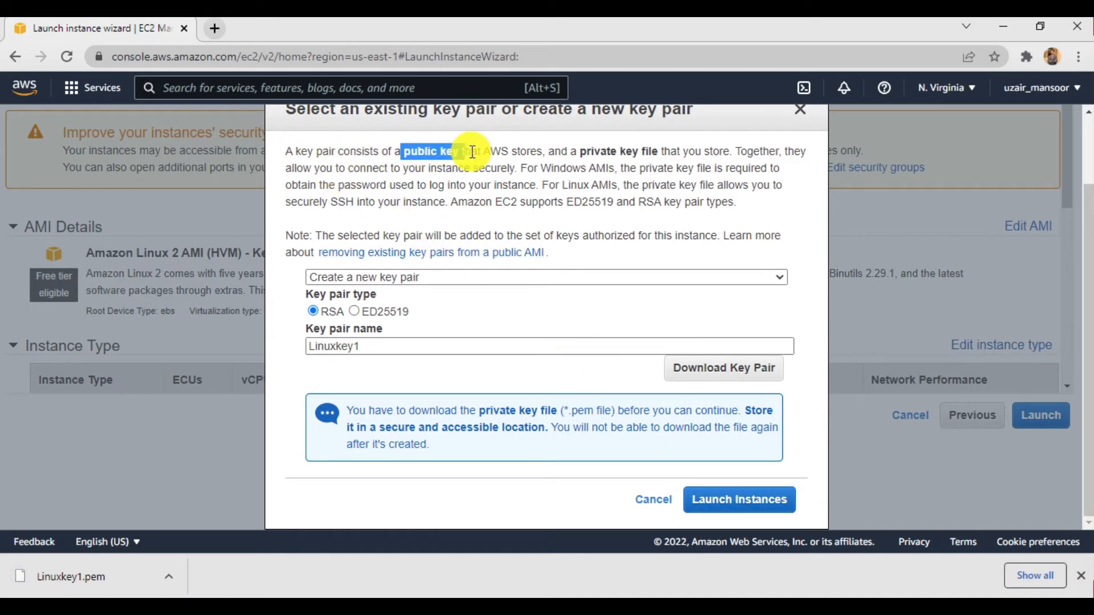
left_click(596, 153)
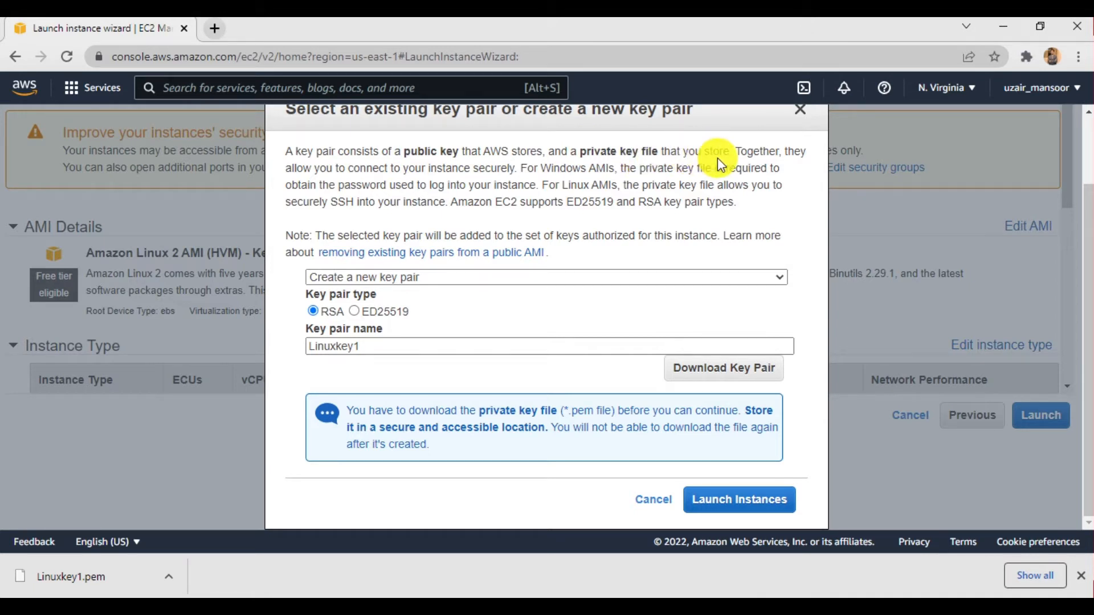
left_click_drag(483, 153, 525, 153)
left_click(568, 153)
left_click_drag(540, 168, 708, 182)
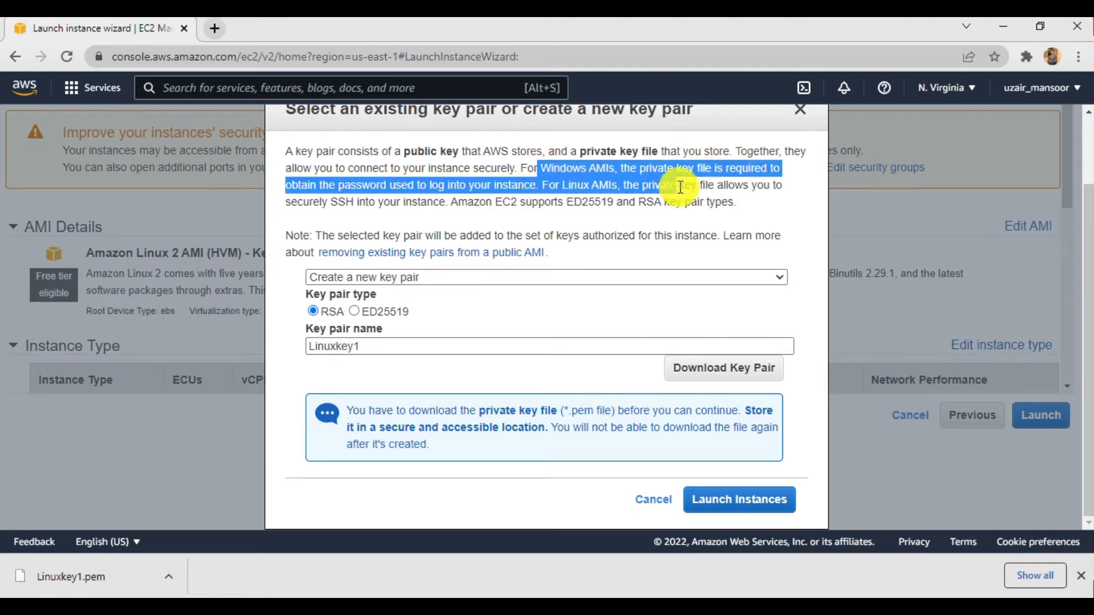
left_click_drag(291, 202, 374, 207)
left_click(375, 207)
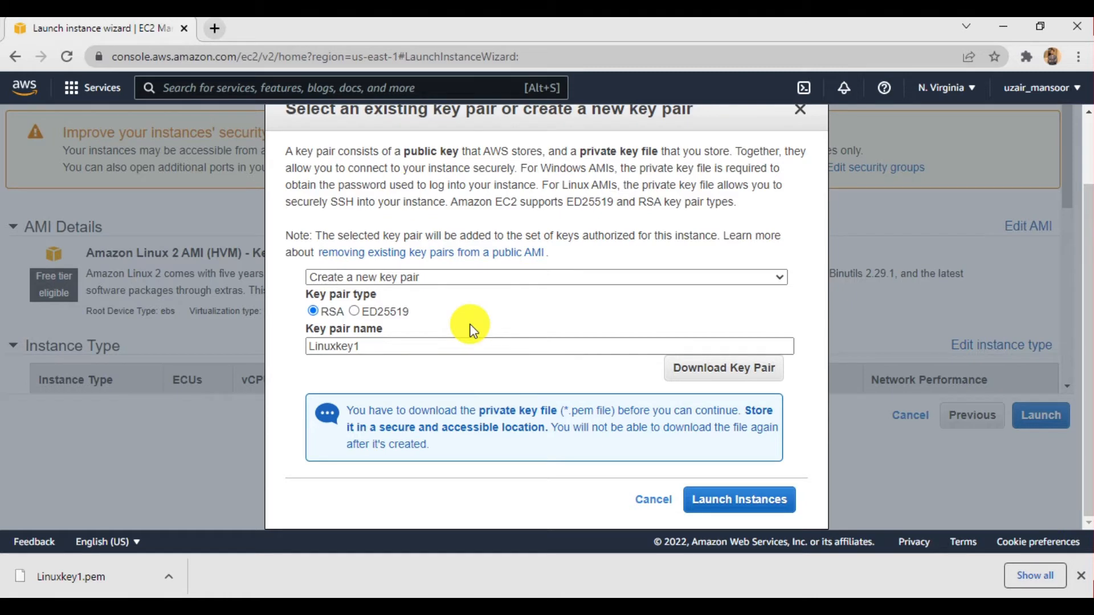
- Launch the instance with the new key pair and select LinuxServer1 in the instances list to show its details
left_click(717, 498)
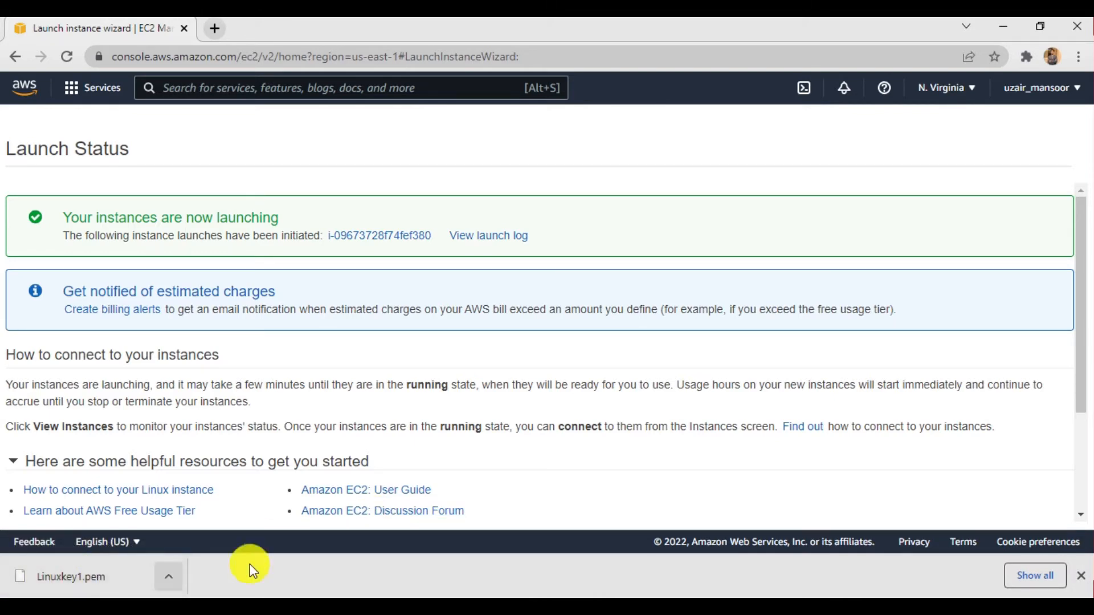
left_click(1081, 575)
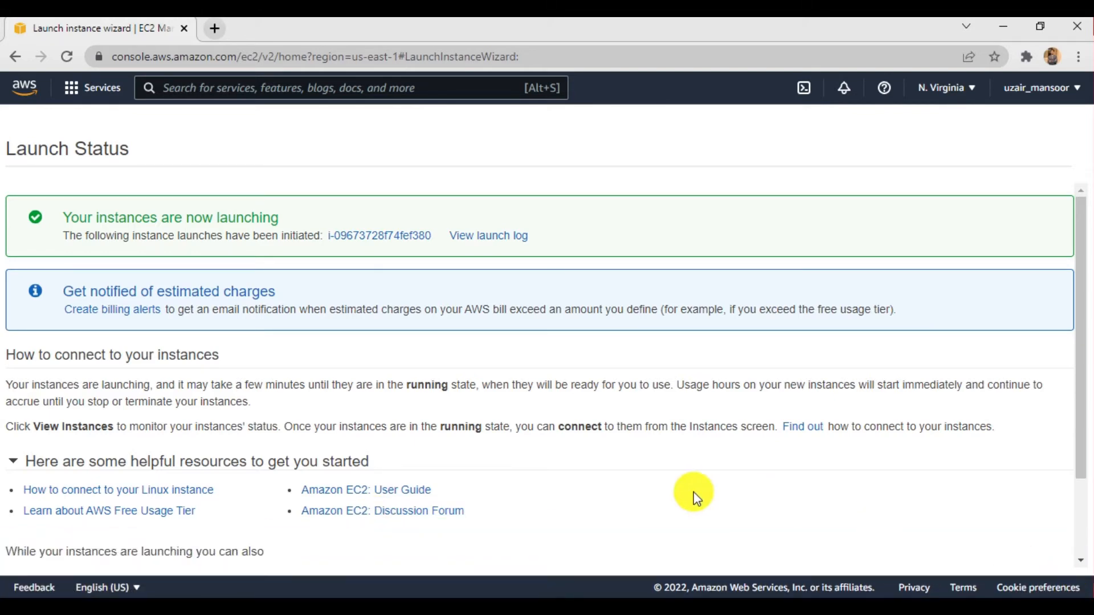
scroll(693, 496, "down", 3)
left_click(997, 550)
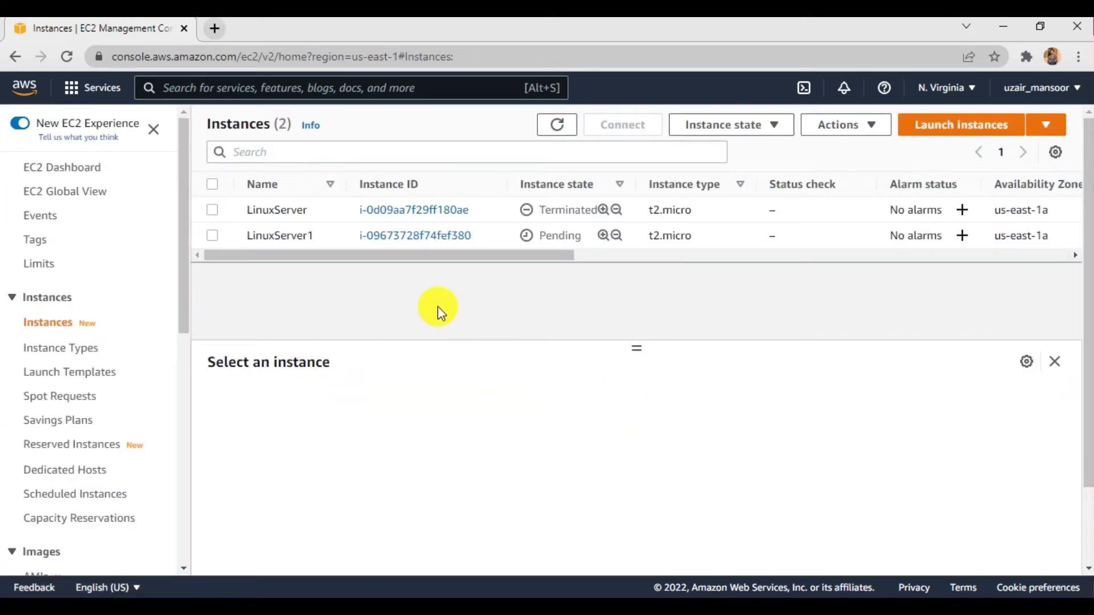
left_click(217, 237)
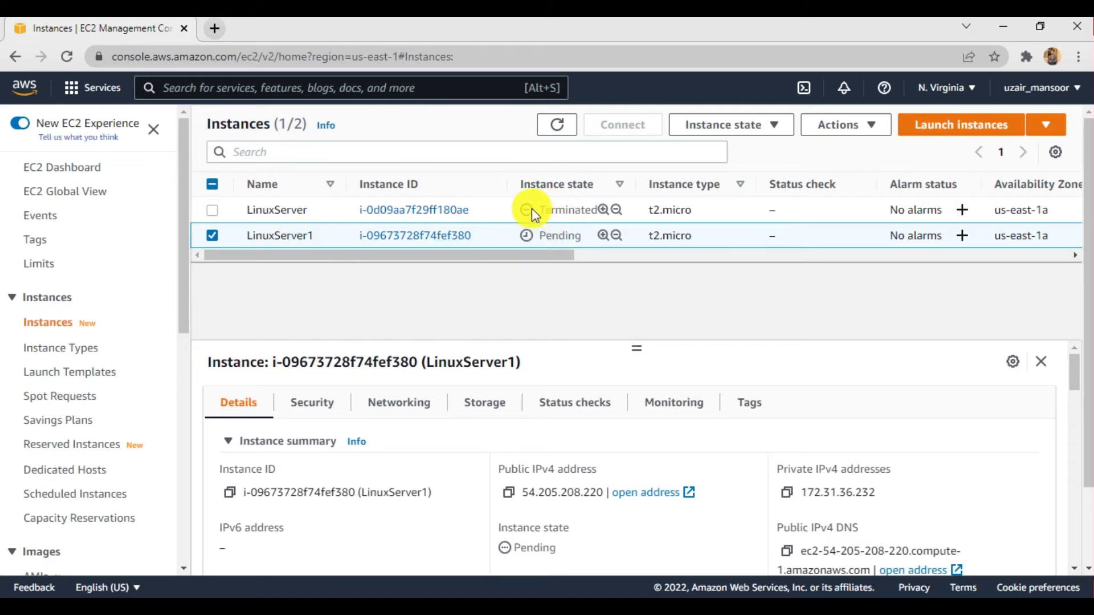
mouse_move(533, 261)
left_mouse_down()
mouse_move(565, 258)
mouse_move(533, 260)
left_mouse_up()
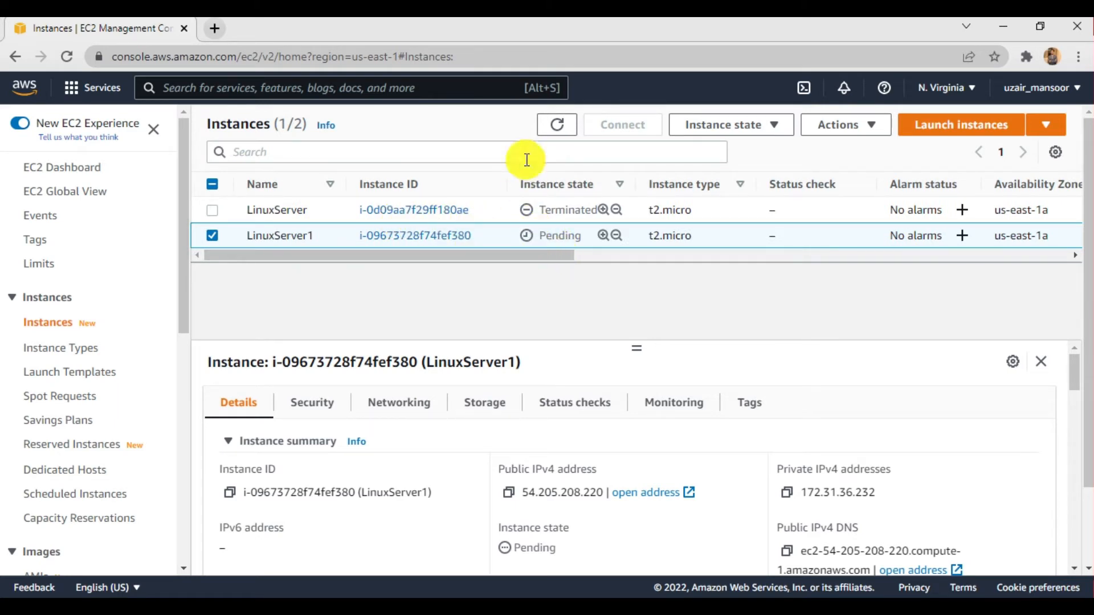
- Refresh the instances list to check the instance state and status check of LinuxServer1
left_click(557, 126)
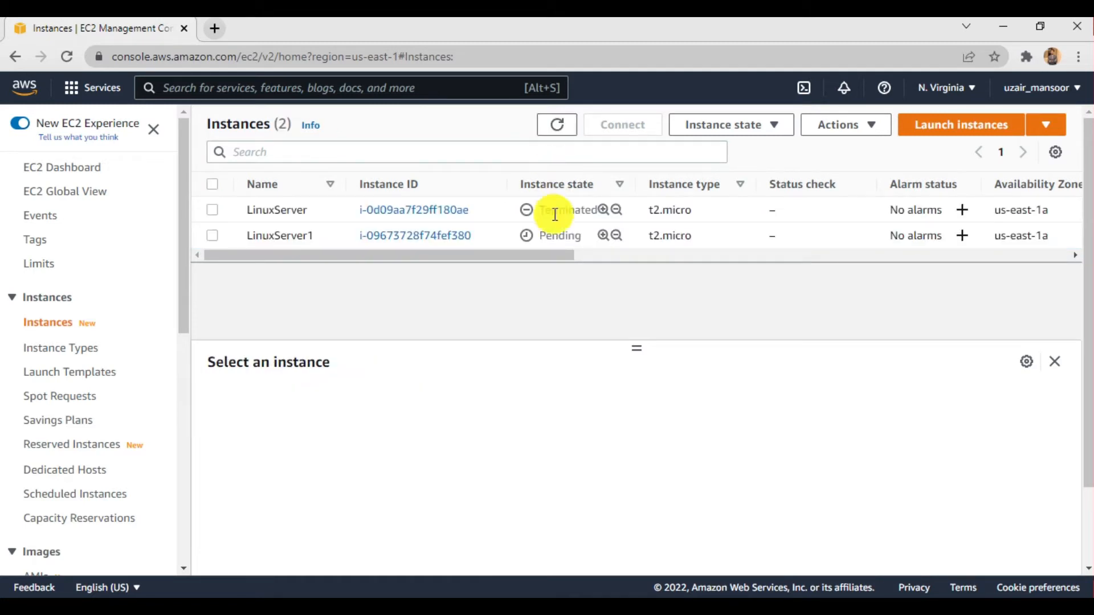
left_click(551, 126)
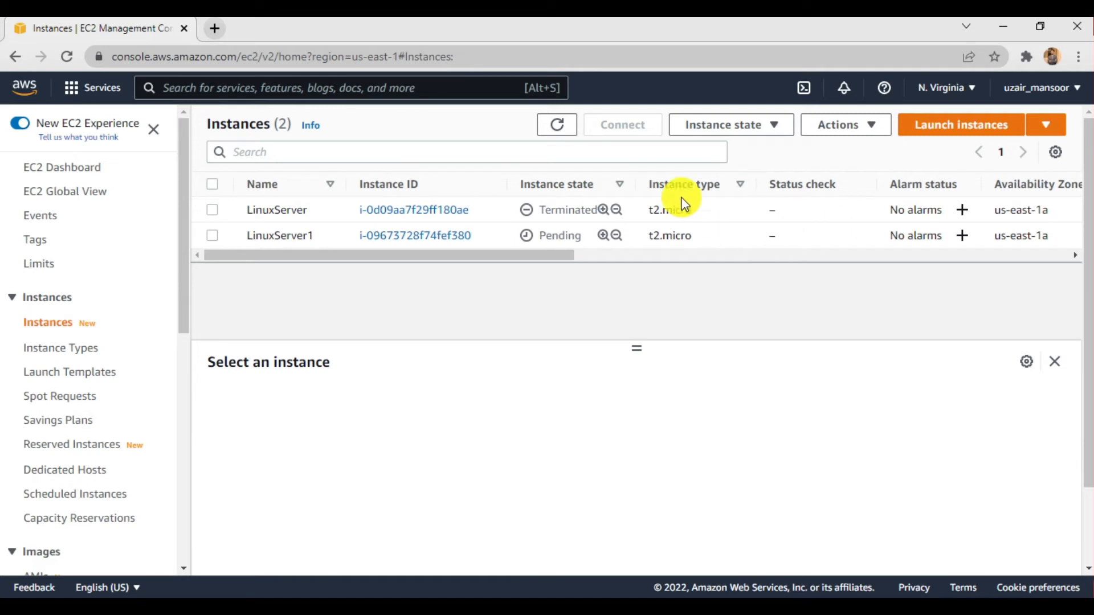
left_click(558, 126)
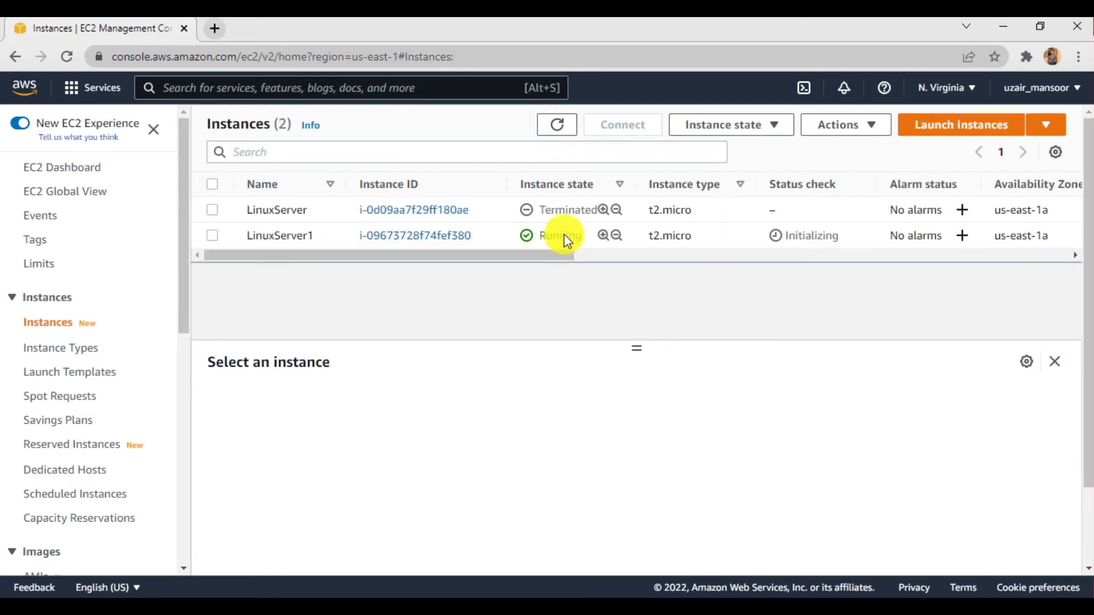
left_click_drag(841, 236, 792, 235)
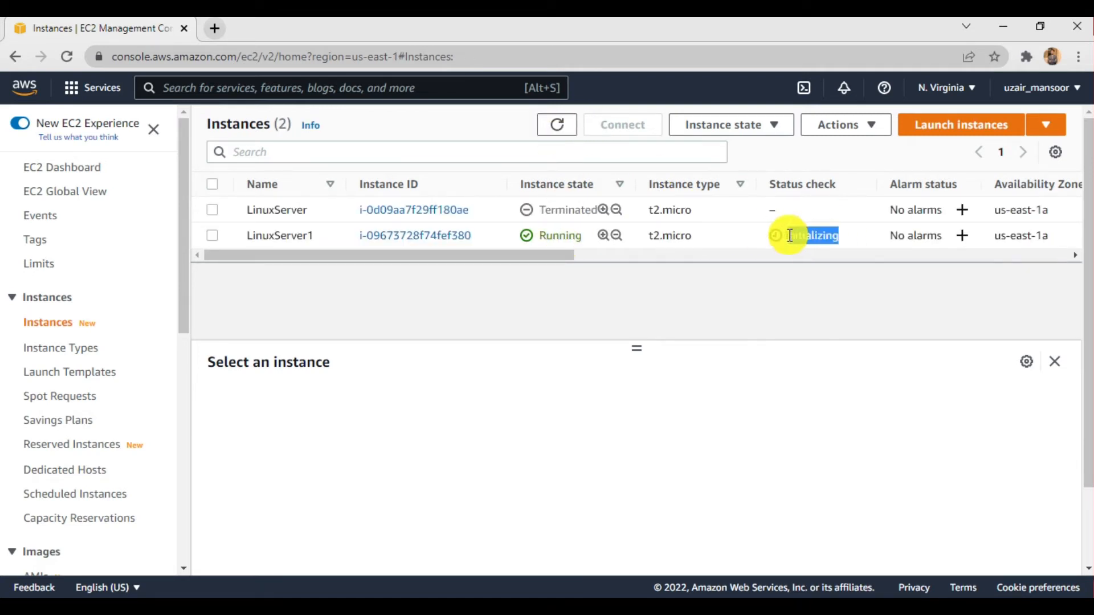
left_click(792, 235)
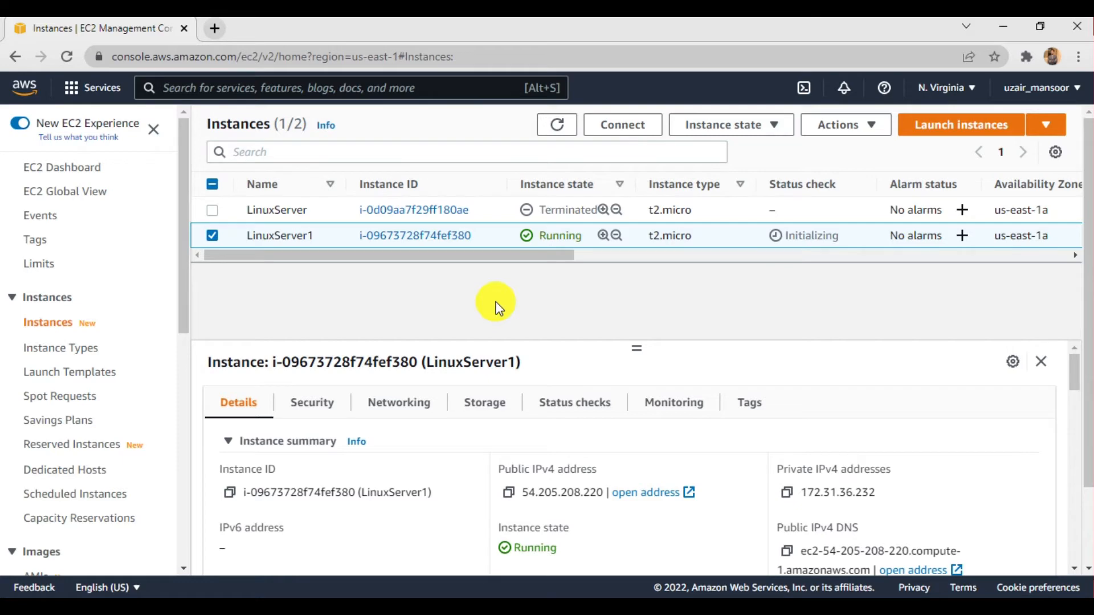
- Search Google for "putty download for windows" in a new browser tab
left_click(214, 35)
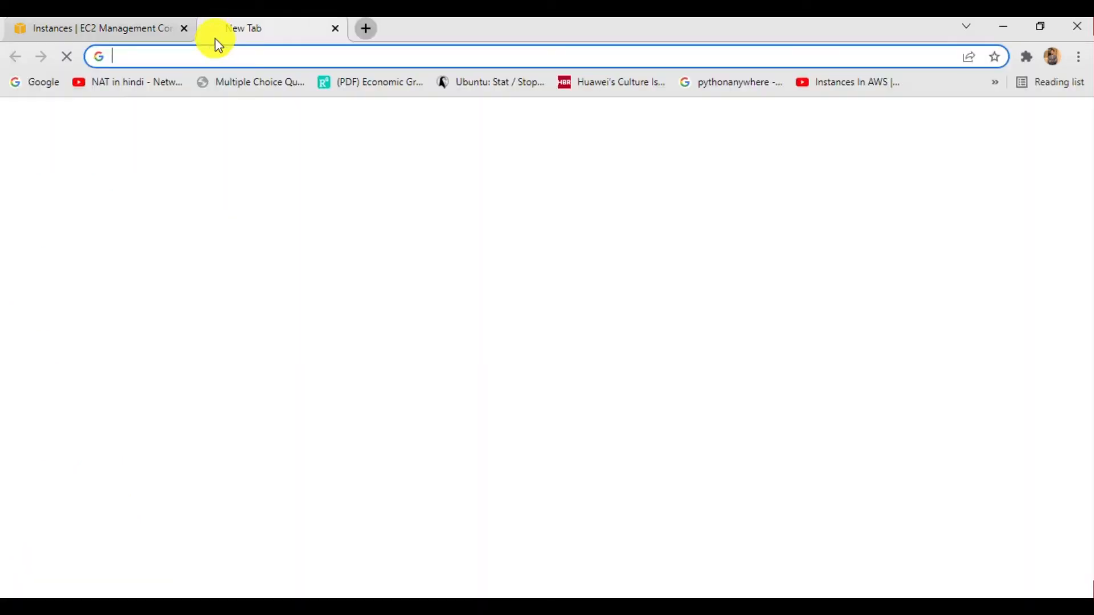
left_click(406, 345)
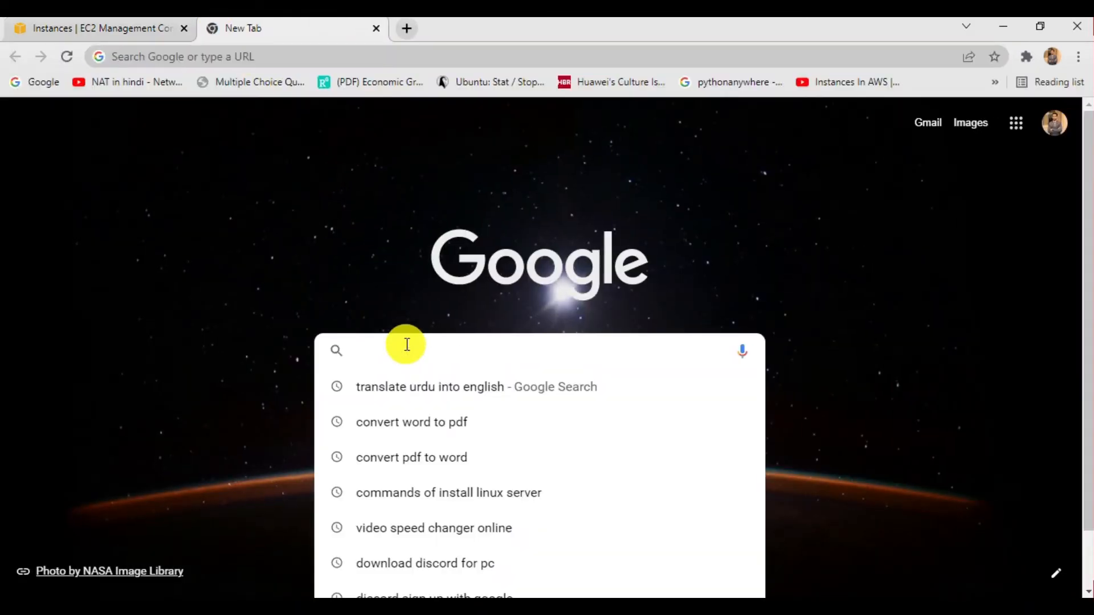
type("putty")
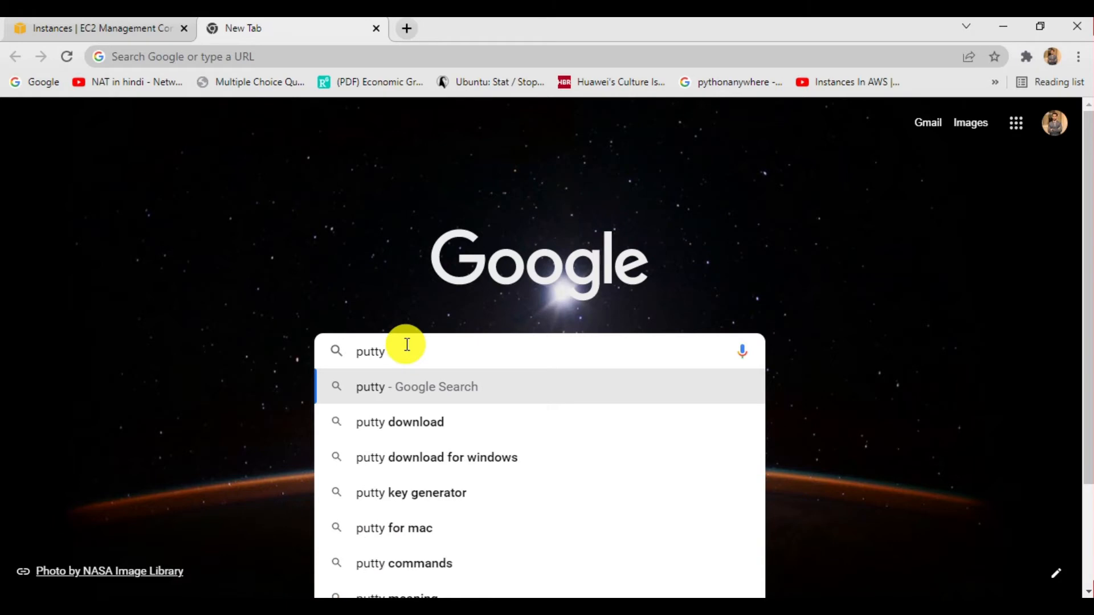
key("Down")
key("Down")
key("Return")
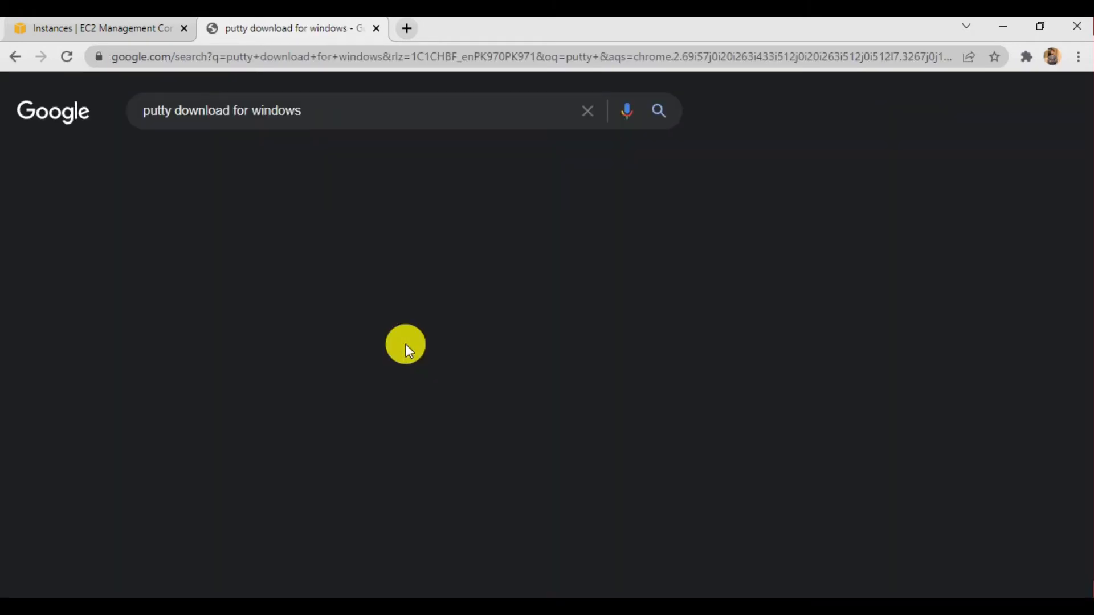
- Open the putty.org result separately, view where PuTTY can be downloaded, and close that page
right_click(237, 248)
left_click(285, 262)
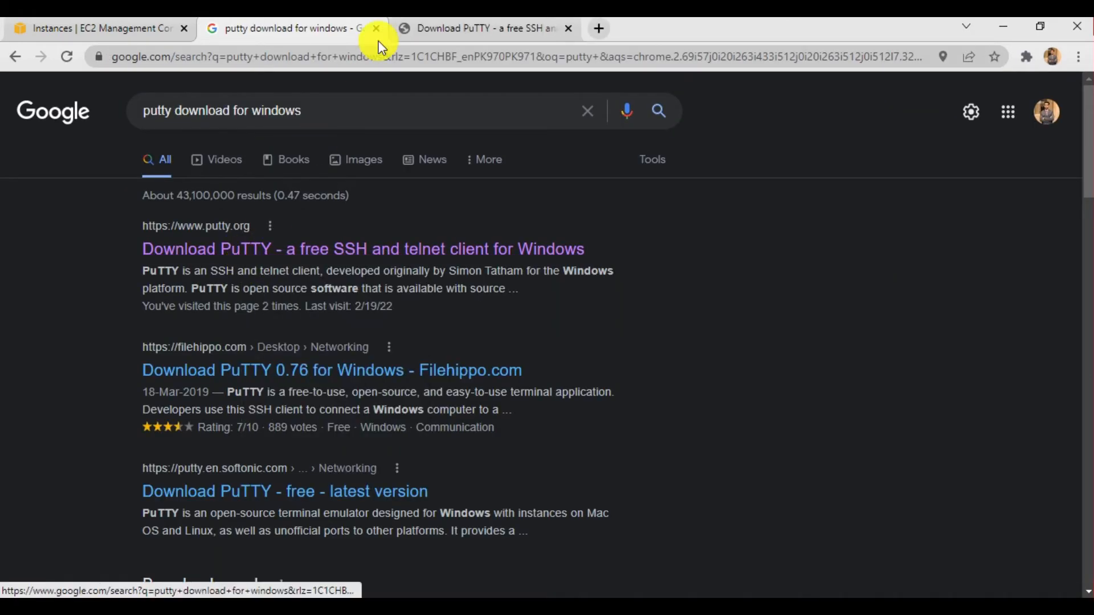
left_click(442, 26)
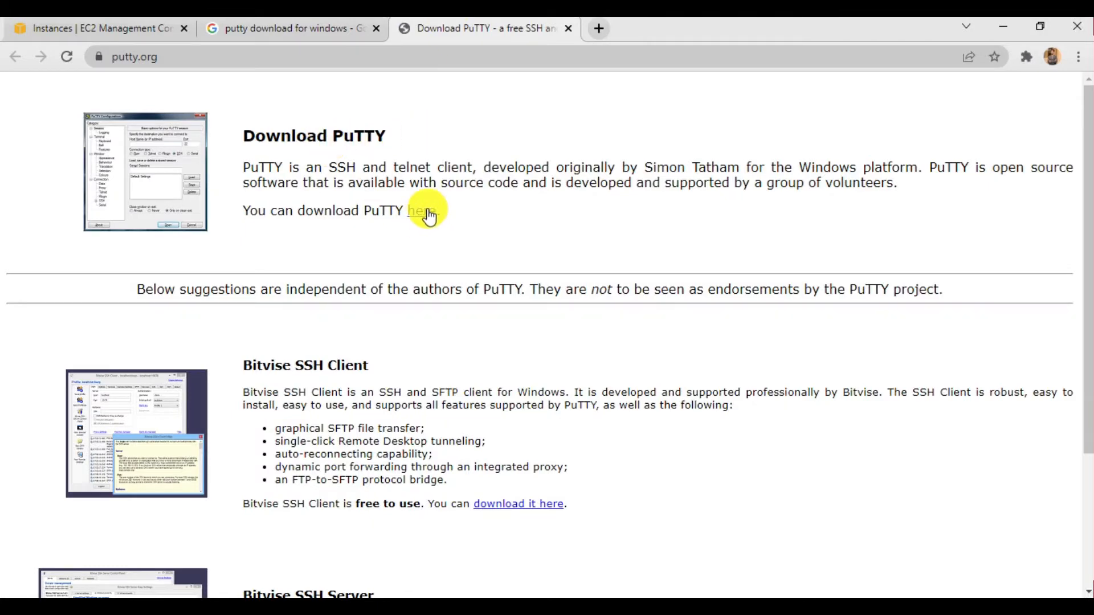
left_click(569, 28)
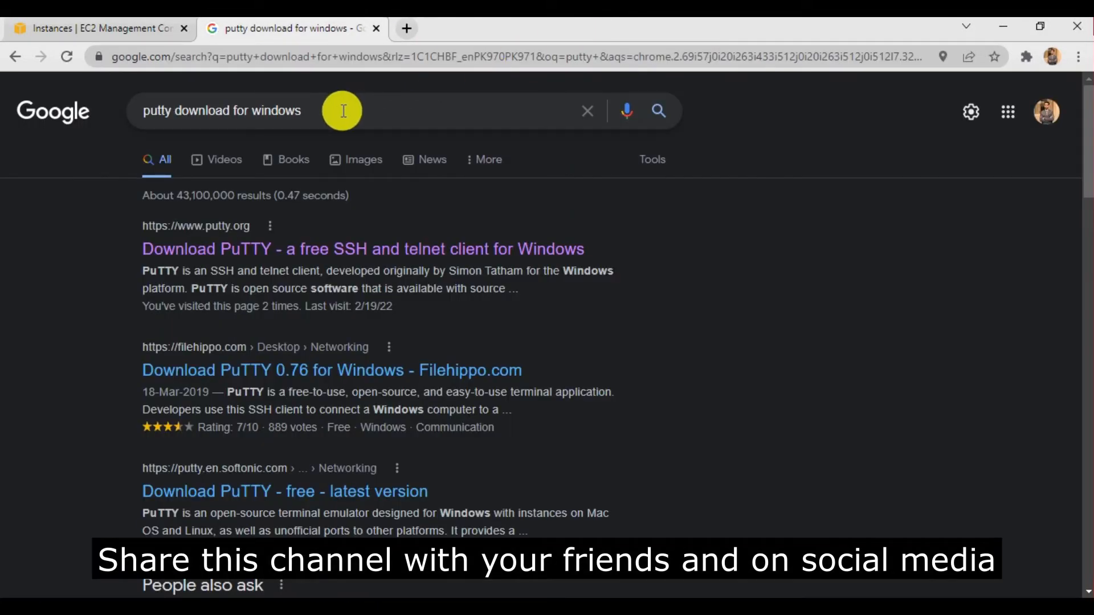
- Change the Google search to "puttygen download for windows" and run it
left_click(174, 108)
type("gen")
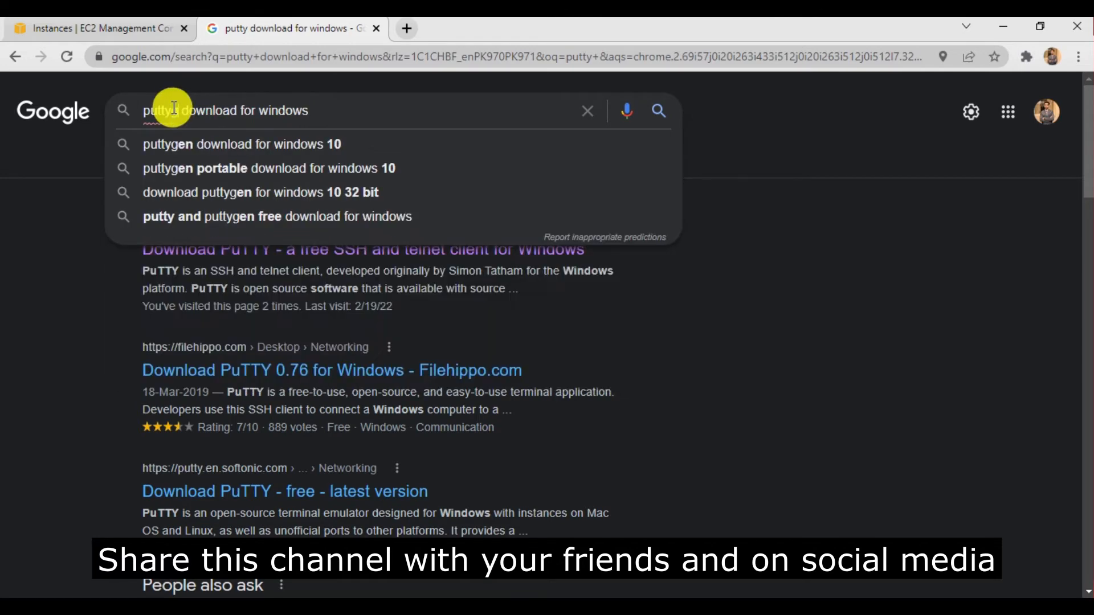
key("Return")
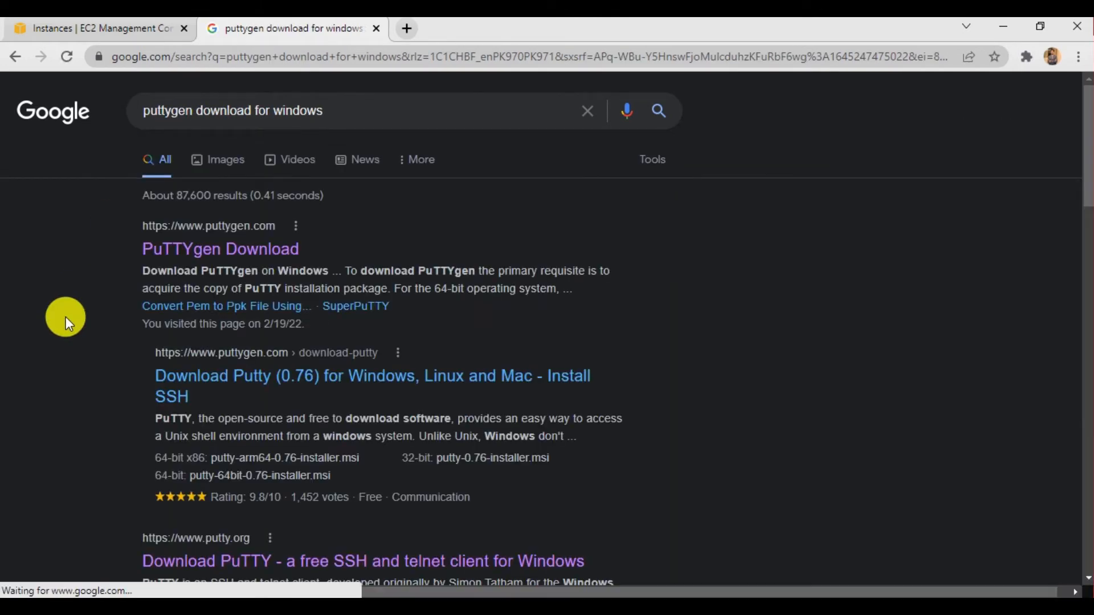
- Find the puttygen.in result in the search results and open it in a separate browser tab
scroll(66, 317, "down", 4)
scroll(178, 297, "down", 1)
scroll(178, 299, "up", 5)
scroll(178, 305, "down", 8)
scroll(178, 308, "down", 3)
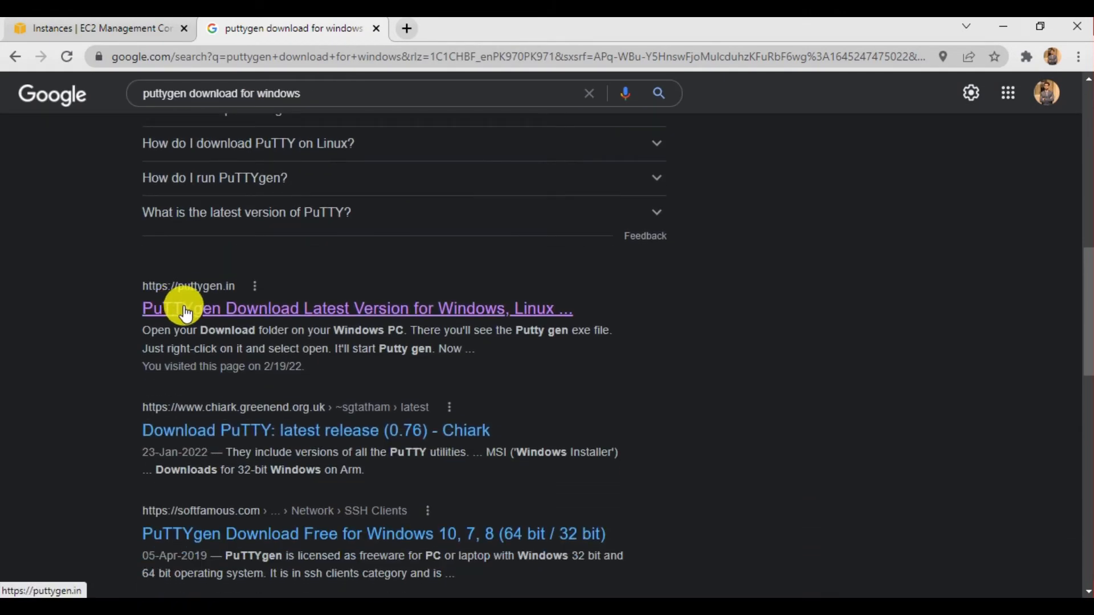
right_click(182, 306)
left_click(192, 315)
scroll(63, 250, "up", 10)
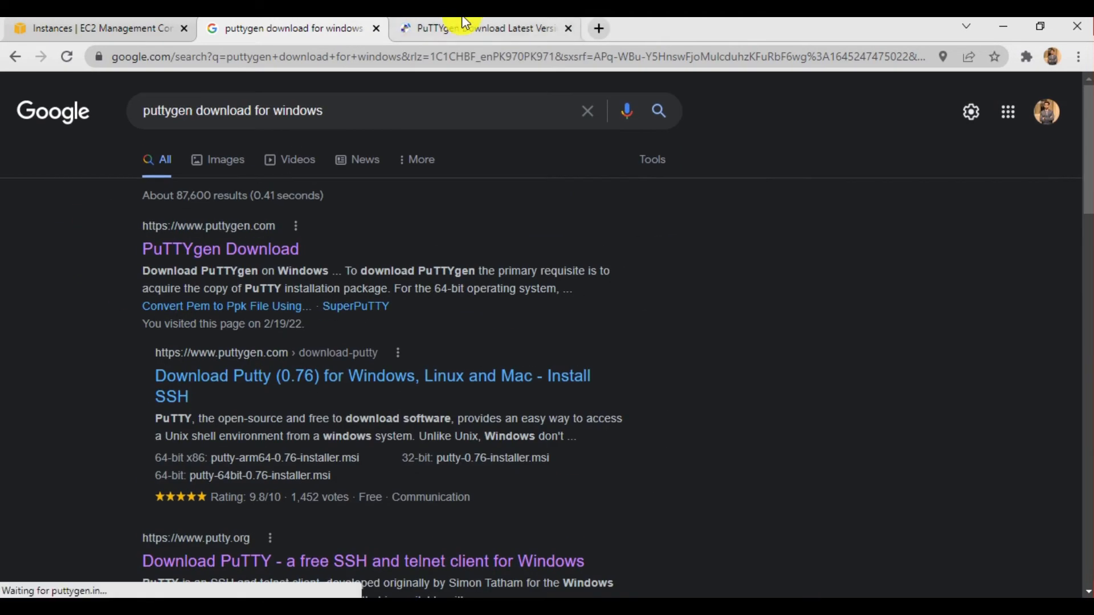
left_click(465, 28)
- Examine the 32-bit and 64-bit Puttygen download links for Windows, and close the download page and the search results
scroll(400, 401, "down", 1)
scroll(400, 401, "down", 18)
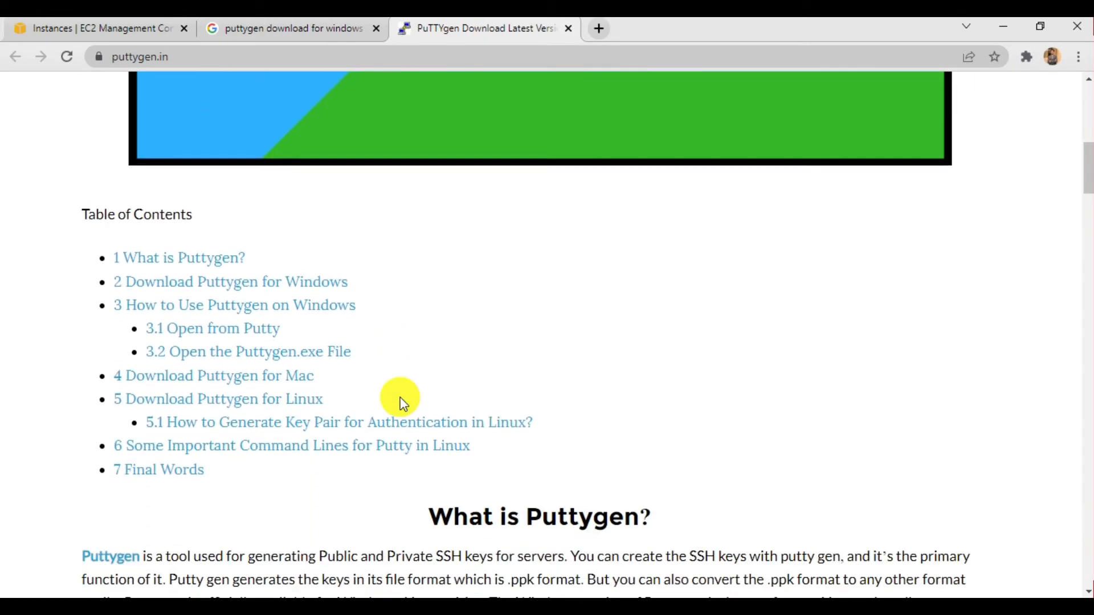
scroll(403, 403, "down", 2)
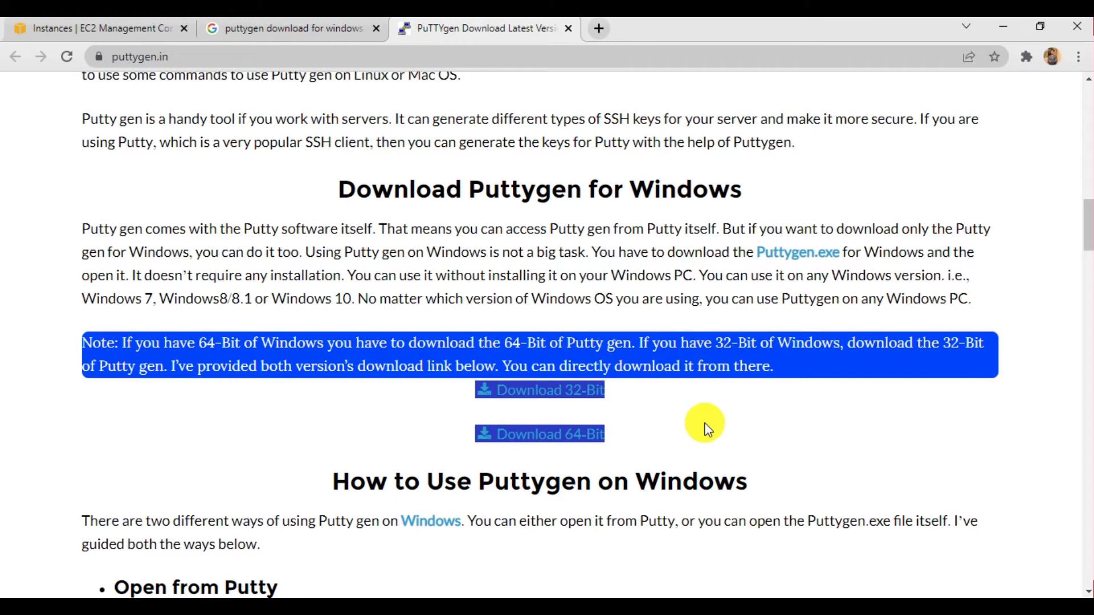
scroll(706, 429, "down", 3)
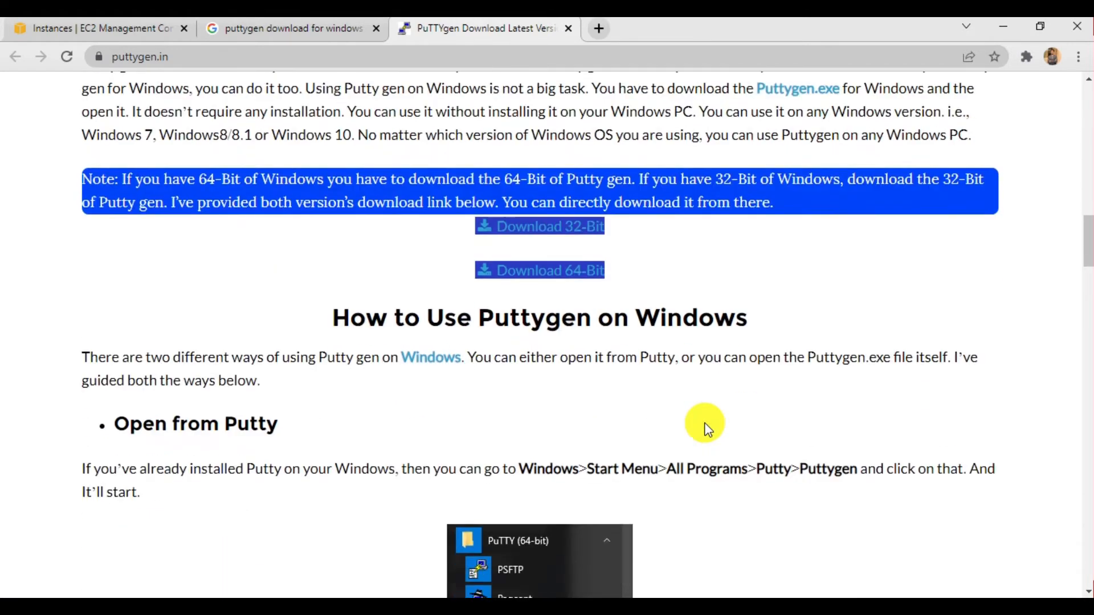
scroll(706, 429, "up", 1)
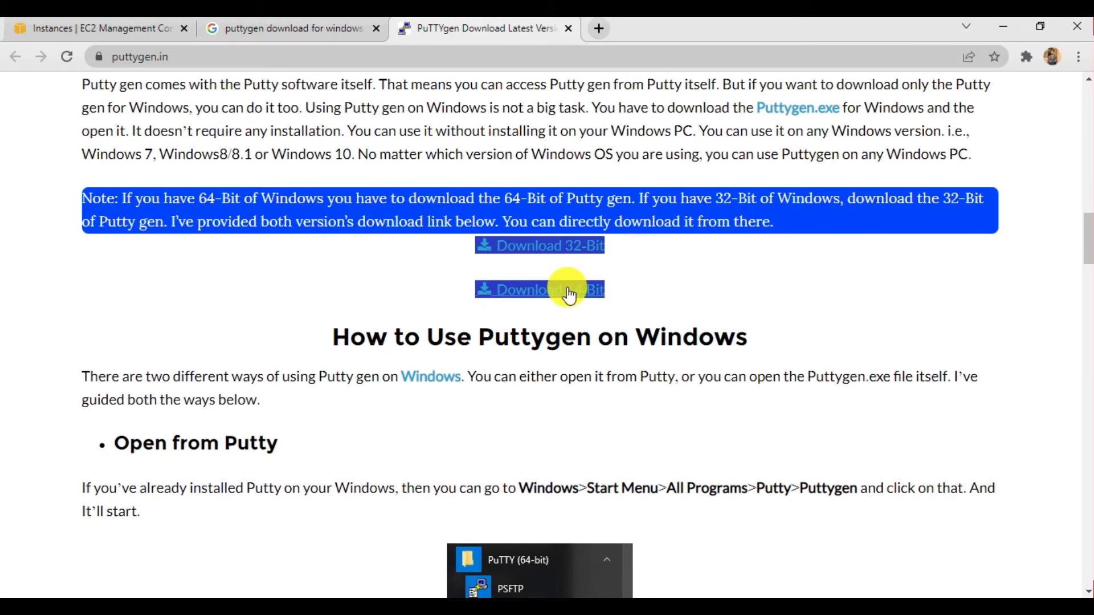
left_click(569, 32)
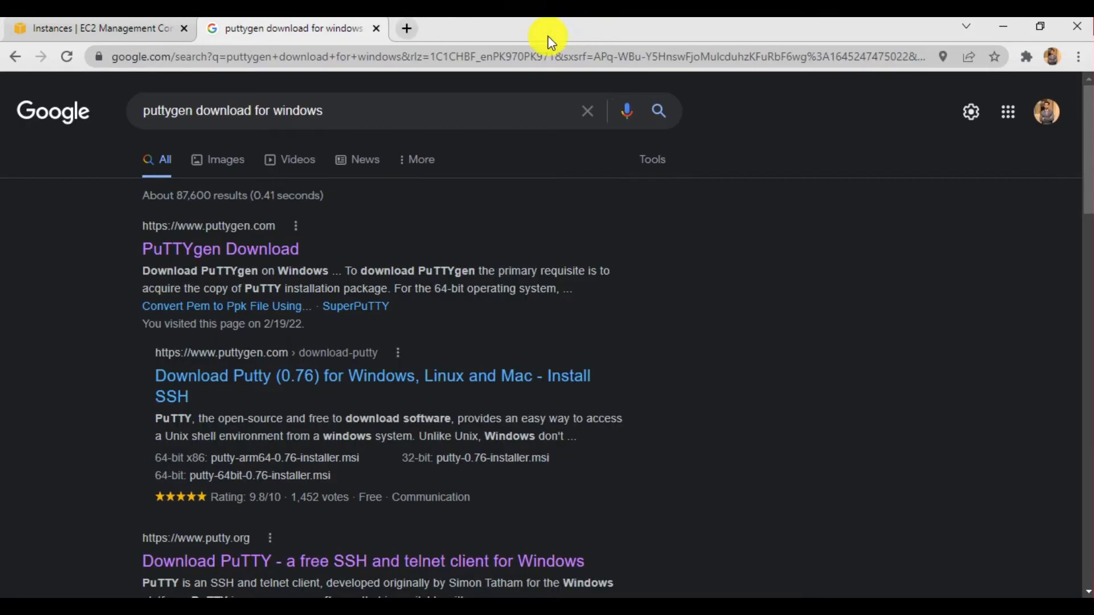
left_click(377, 29)
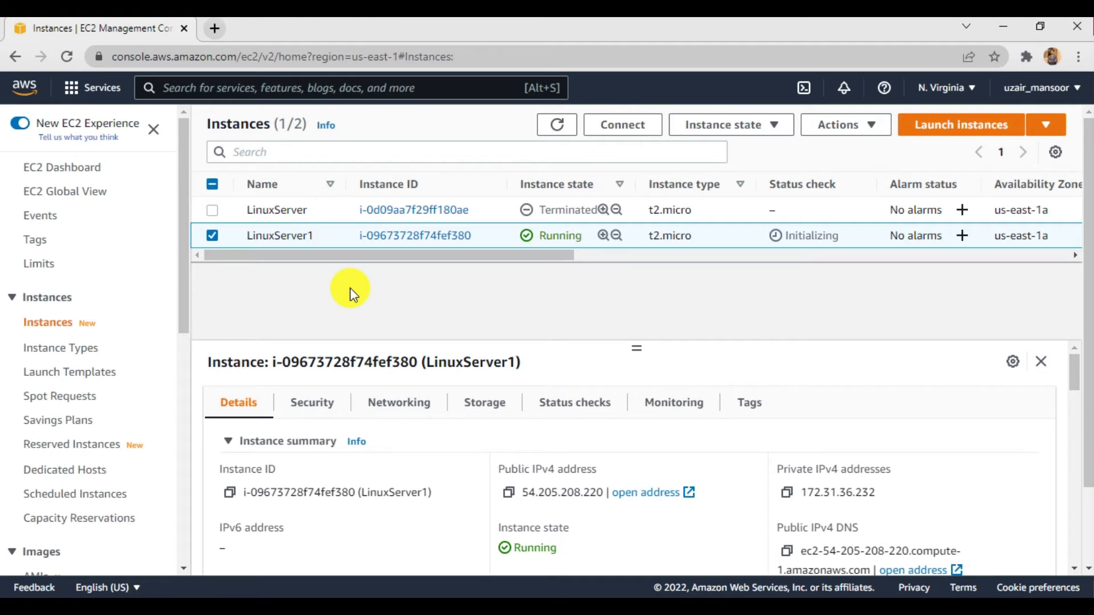
- Refresh the instances list to recheck the status of LinuxServer1, and select that instance again
left_click(556, 127)
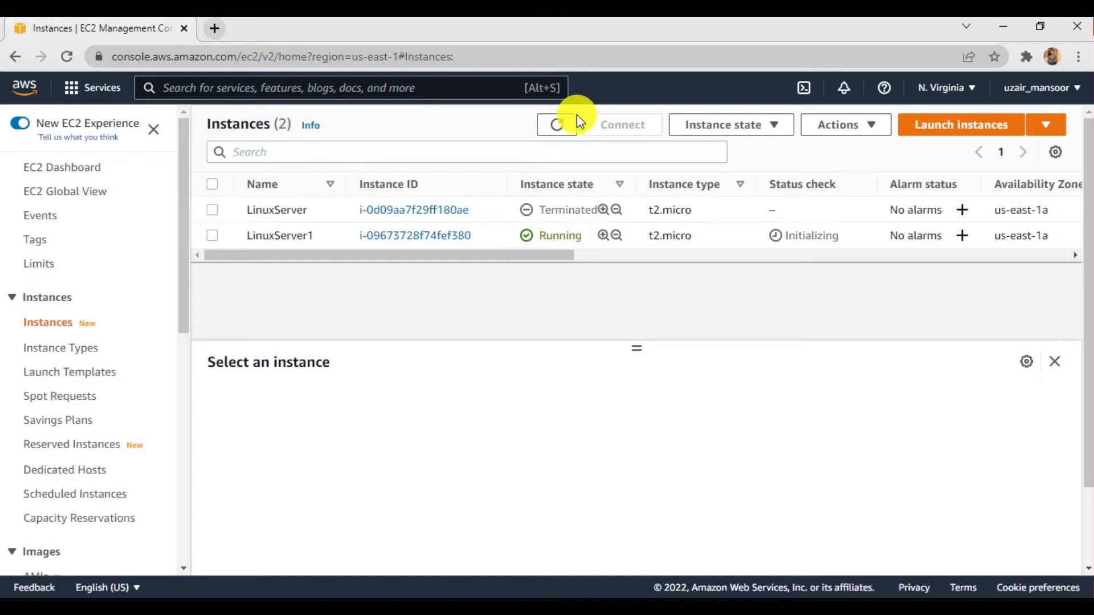
left_click(557, 126)
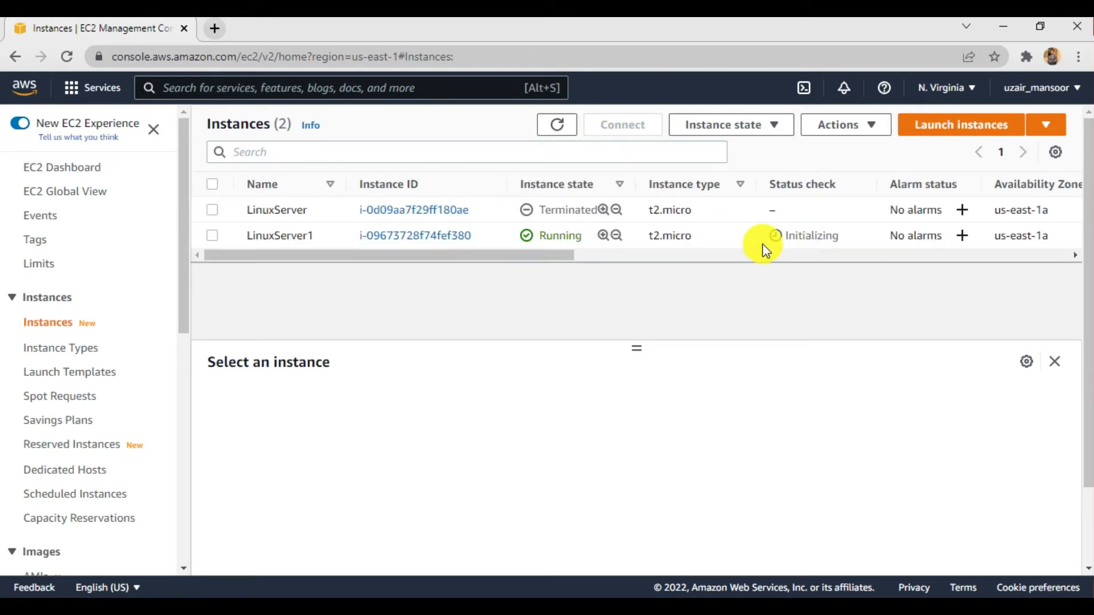
left_click(211, 235)
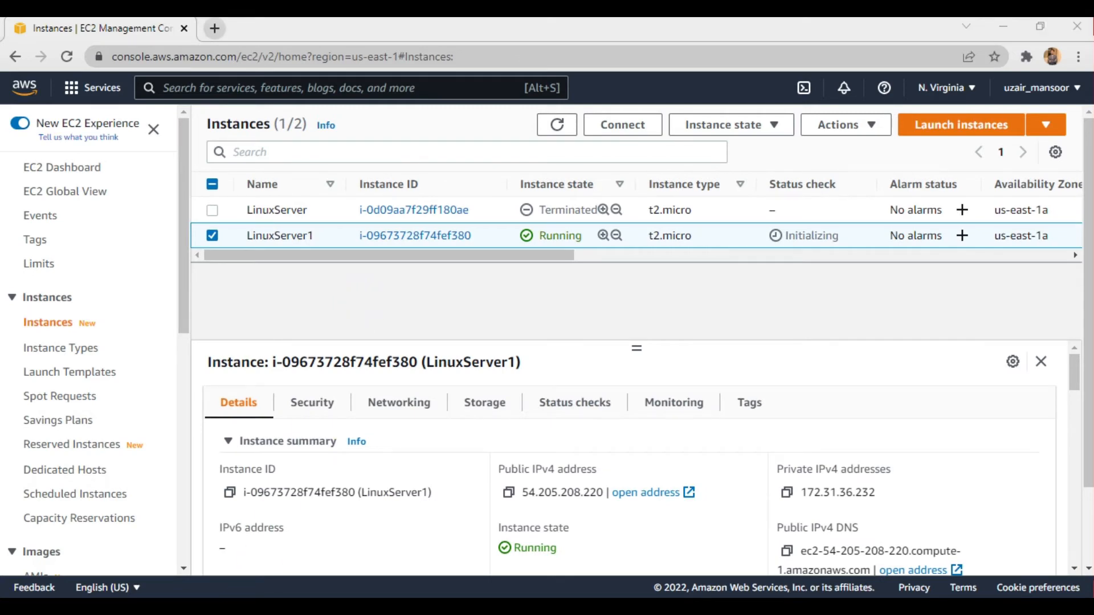
key("super")
type("putty")
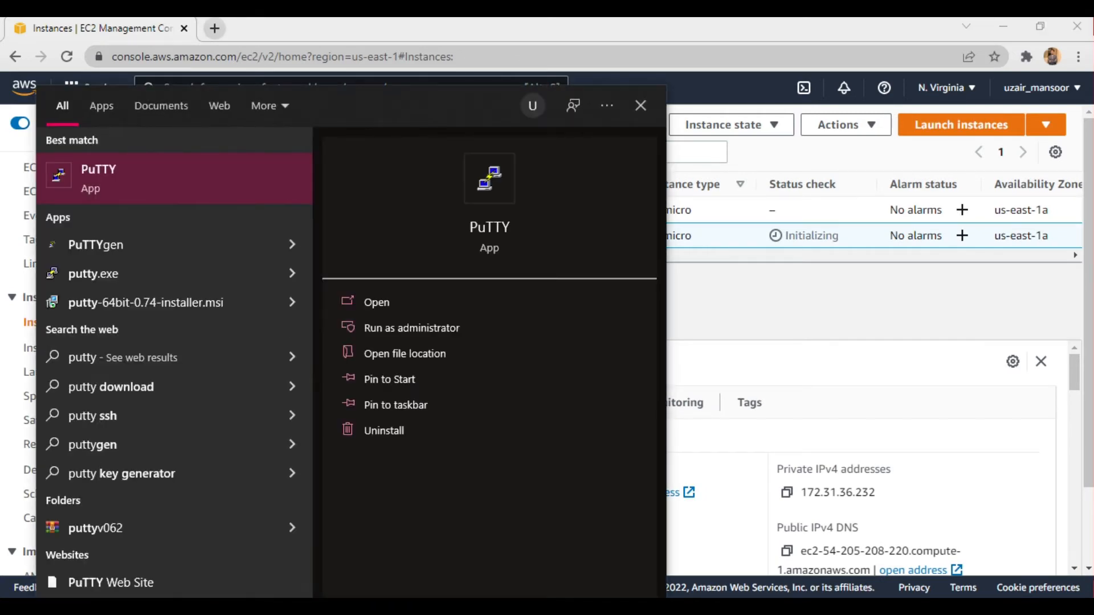
key("Return")
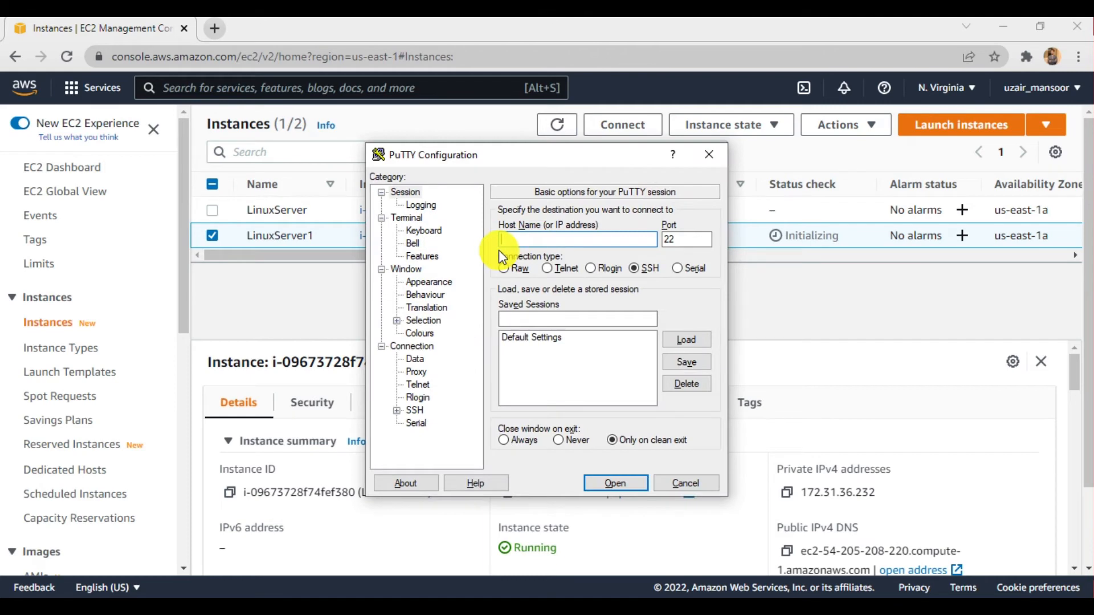
left_click(710, 155)
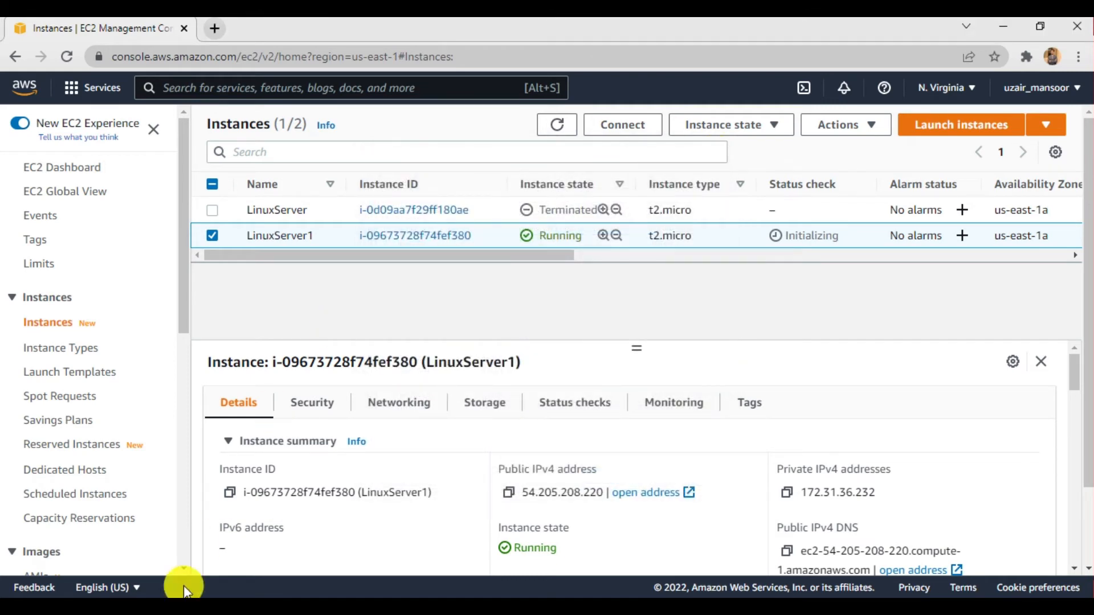
- Find PuTTYgen among the installed Windows apps and start the PuTTY Key Generator
left_click(162, 607)
type("puttyg")
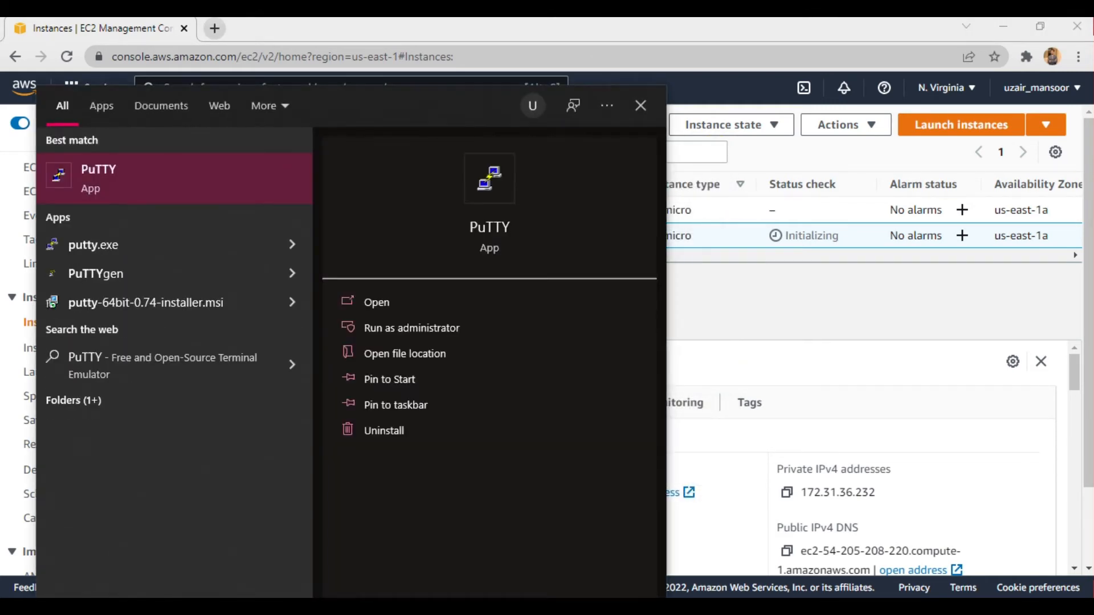
left_click(383, 300)
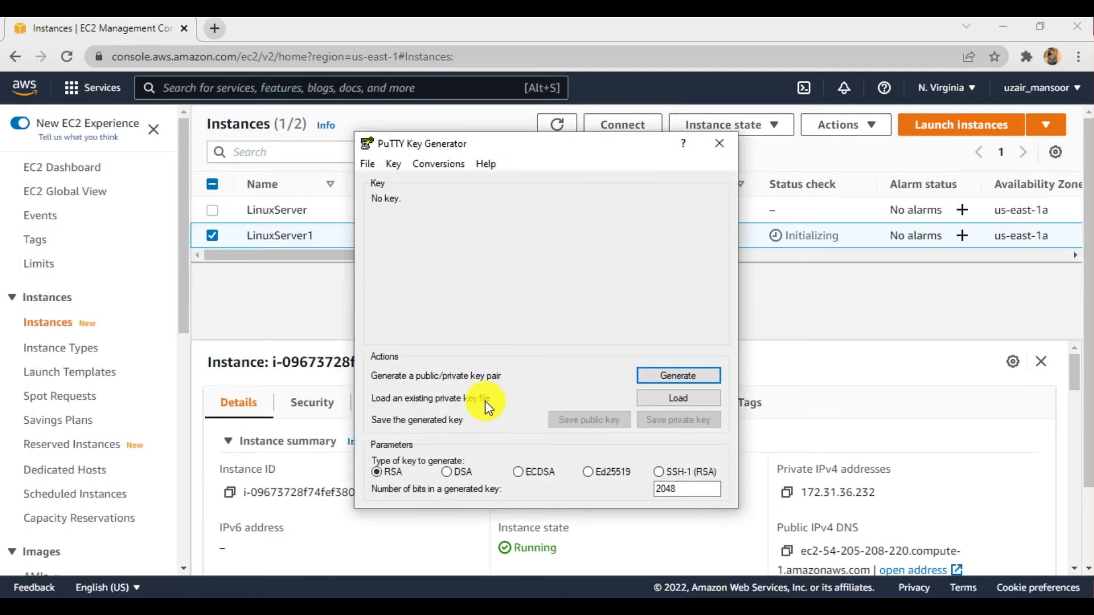
- Load the existing key Linuxkey1.pem from Downloads, showing all file types, and dismiss the import notice
left_click(652, 401)
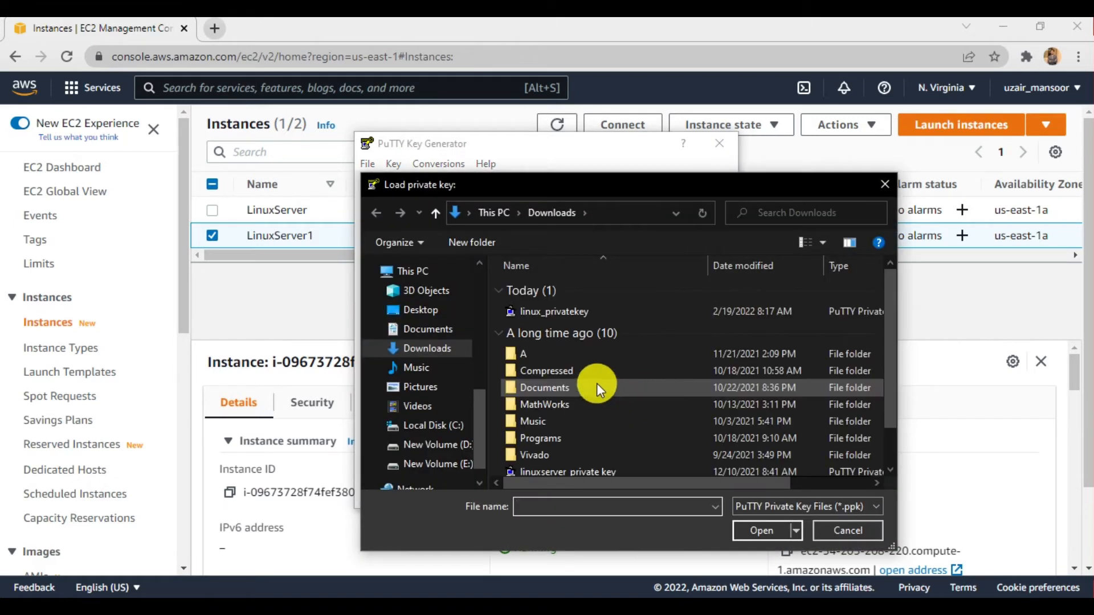
scroll(606, 396, "down", 1)
scroll(606, 395, "up", 1)
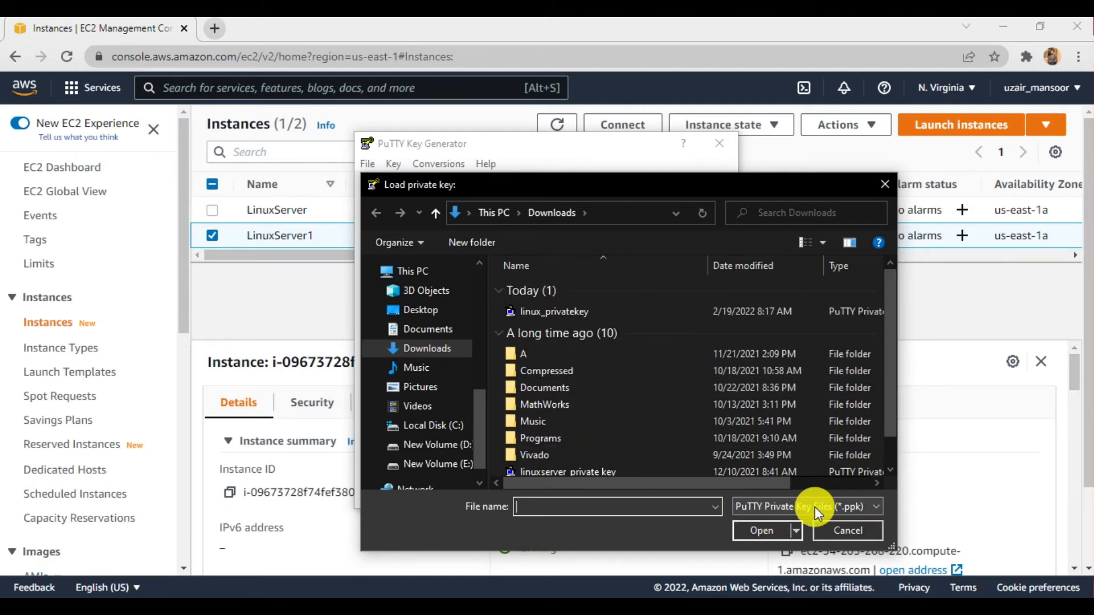
left_click(774, 507)
left_click(764, 529)
scroll(621, 418, "down", 5)
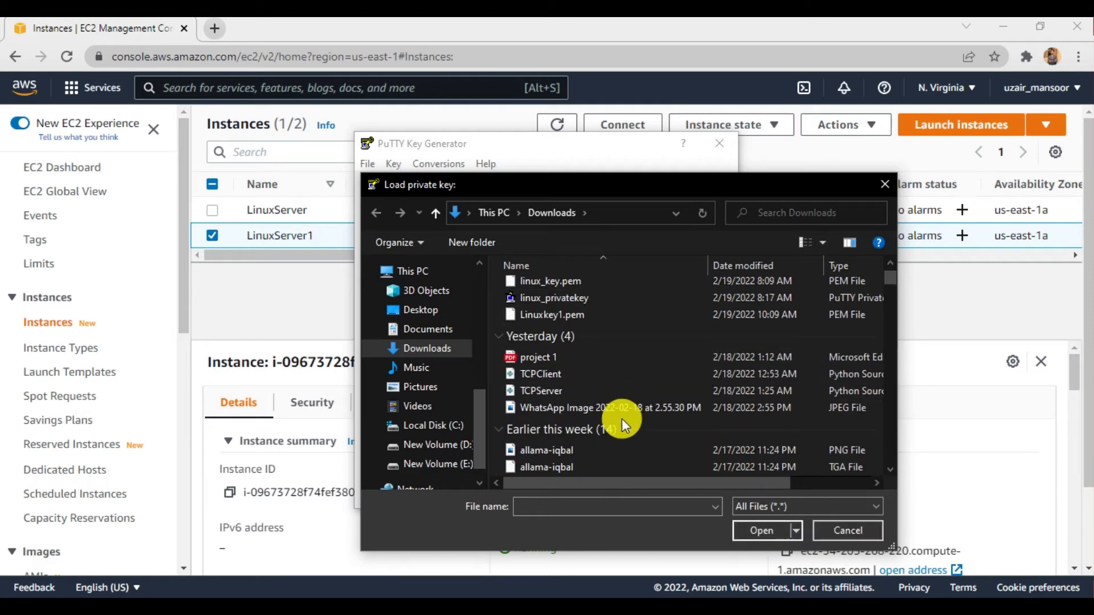
scroll(621, 418, "up", 5)
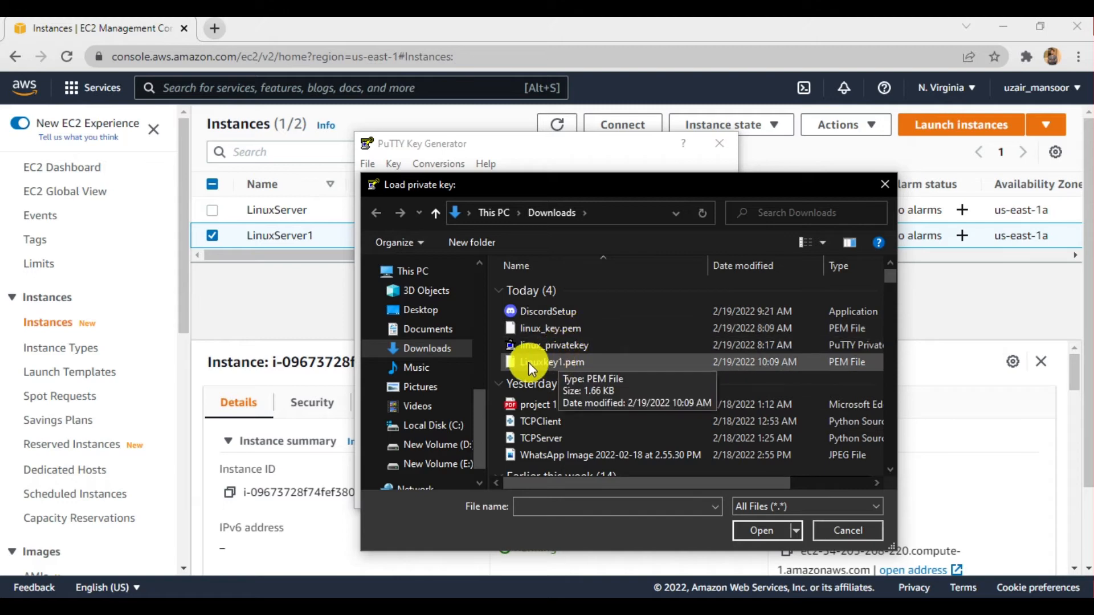
left_click(560, 362)
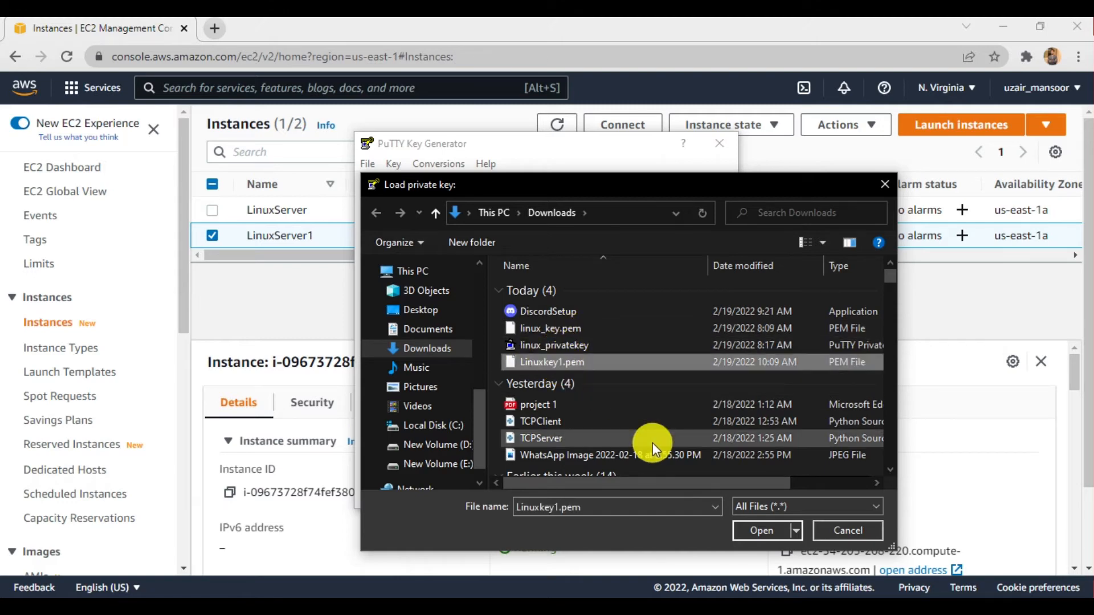
left_click(747, 533)
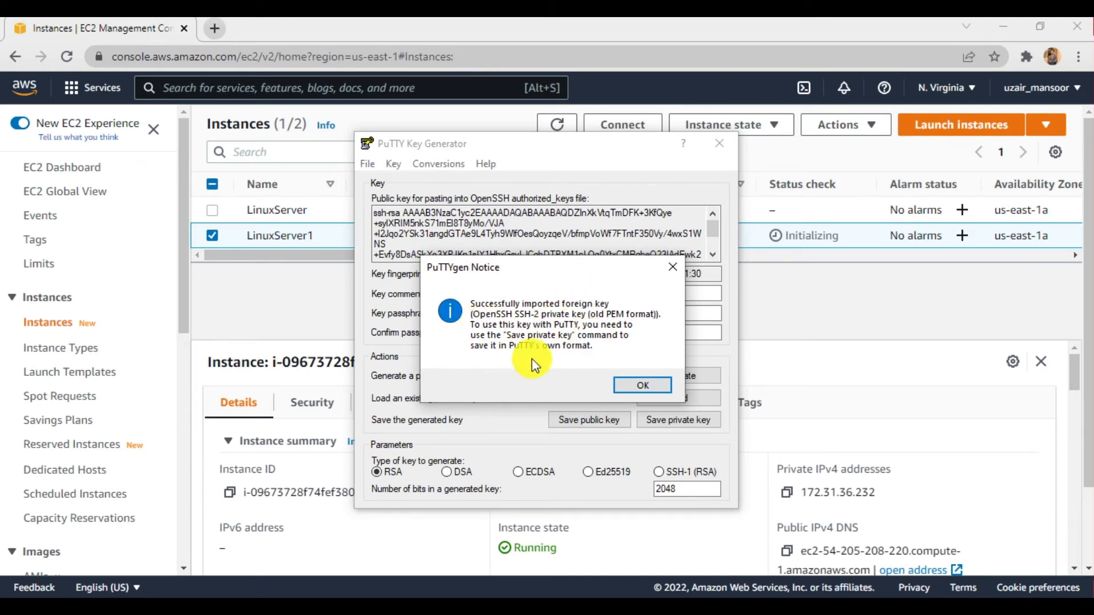
left_click(649, 387)
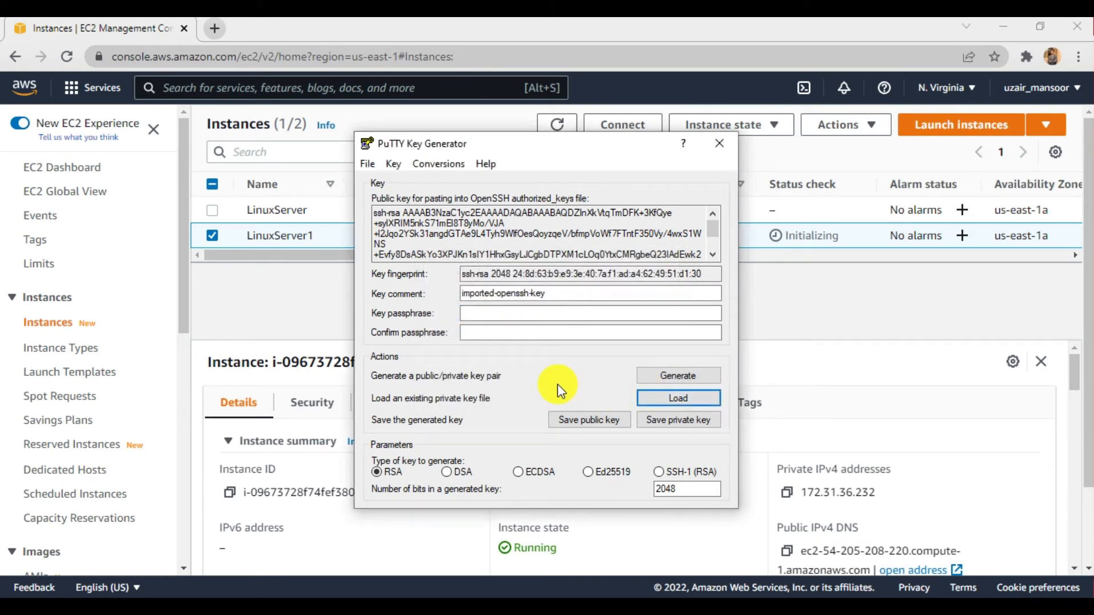
- Save the private key without a passphrase as LinuxServerPrivateKey in Downloads, and close the key generator
left_click_drag(526, 144, 500, 134)
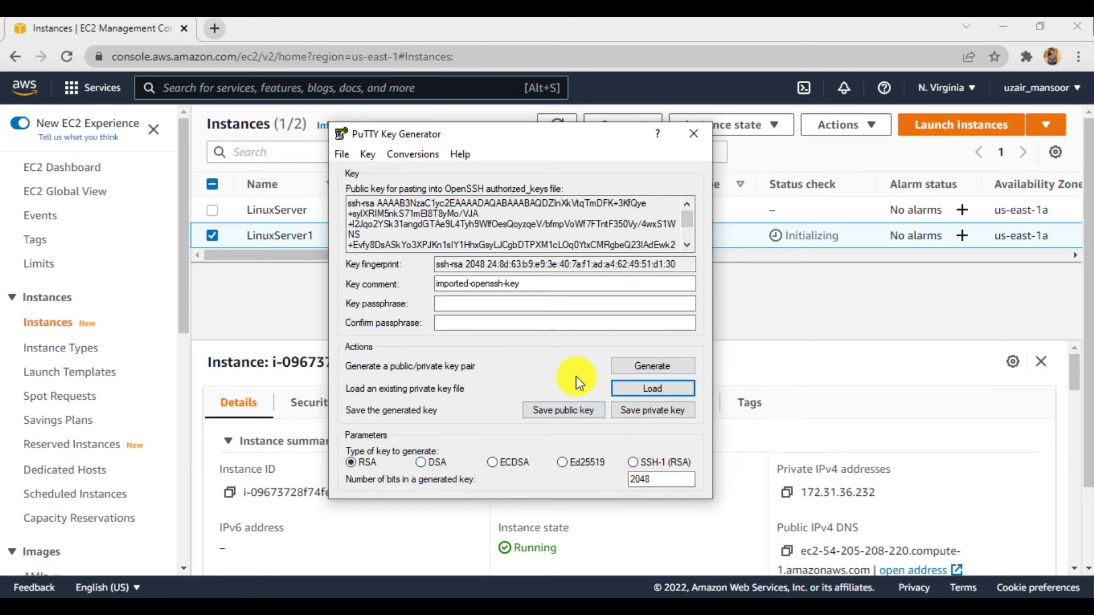
left_click(637, 415)
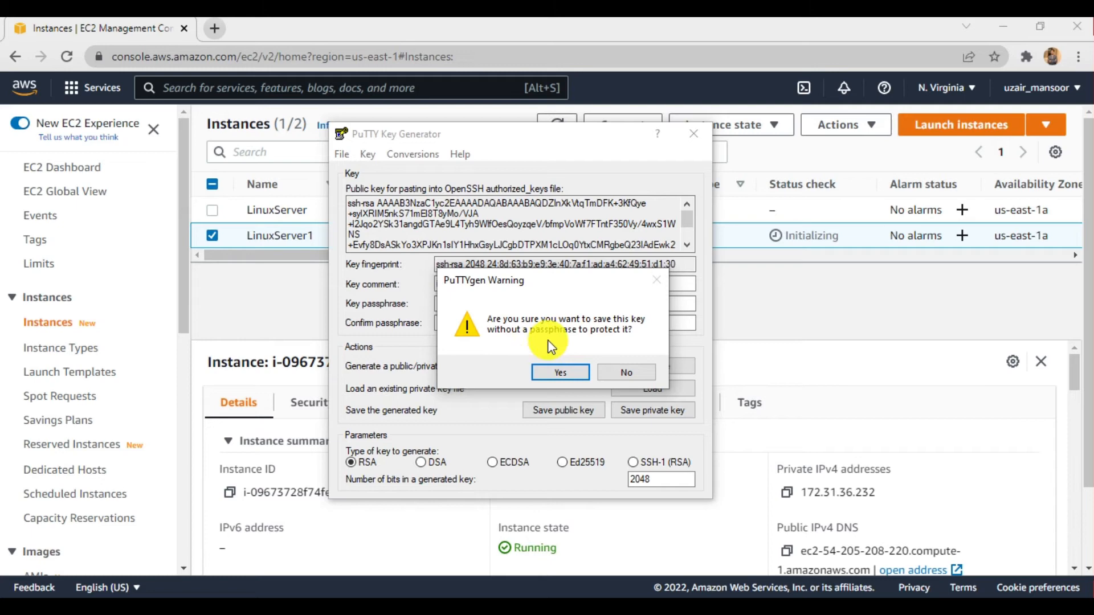
left_click(569, 334)
left_click(558, 372)
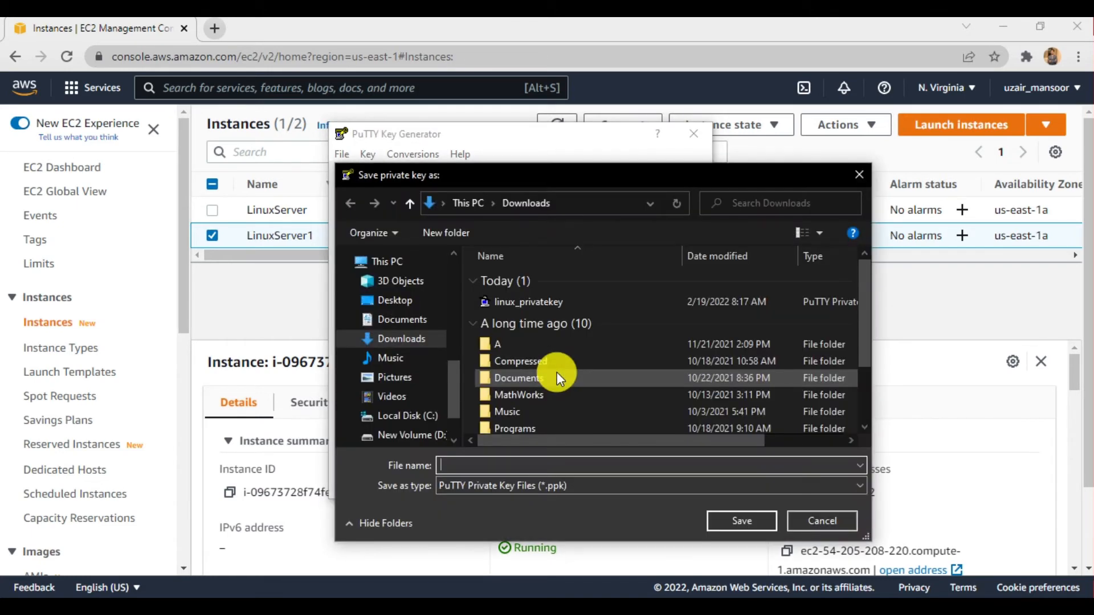
type("Linux")
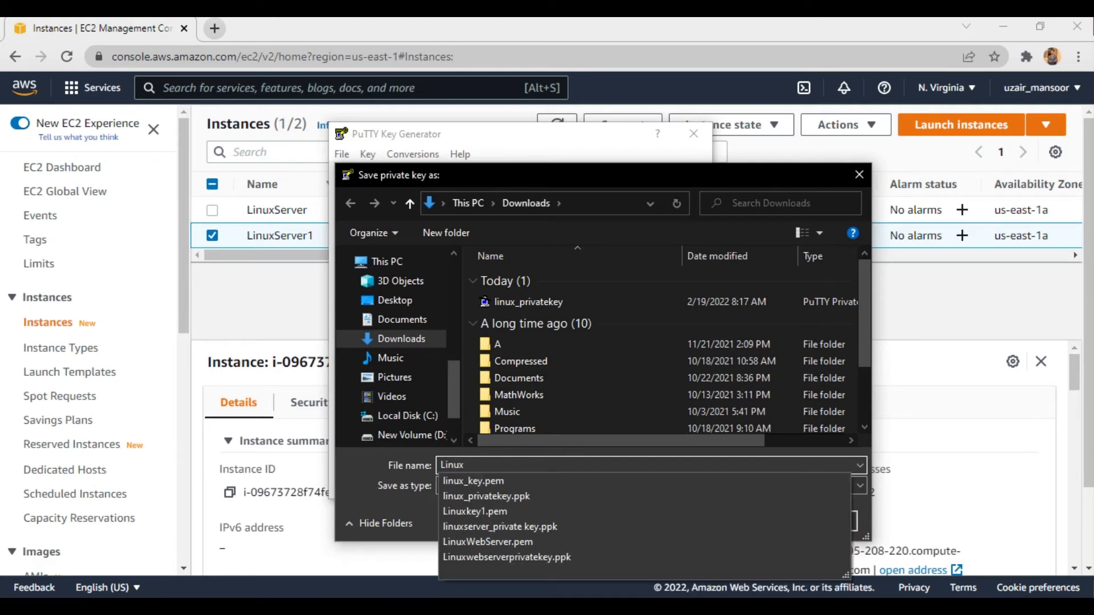
type("Priv")
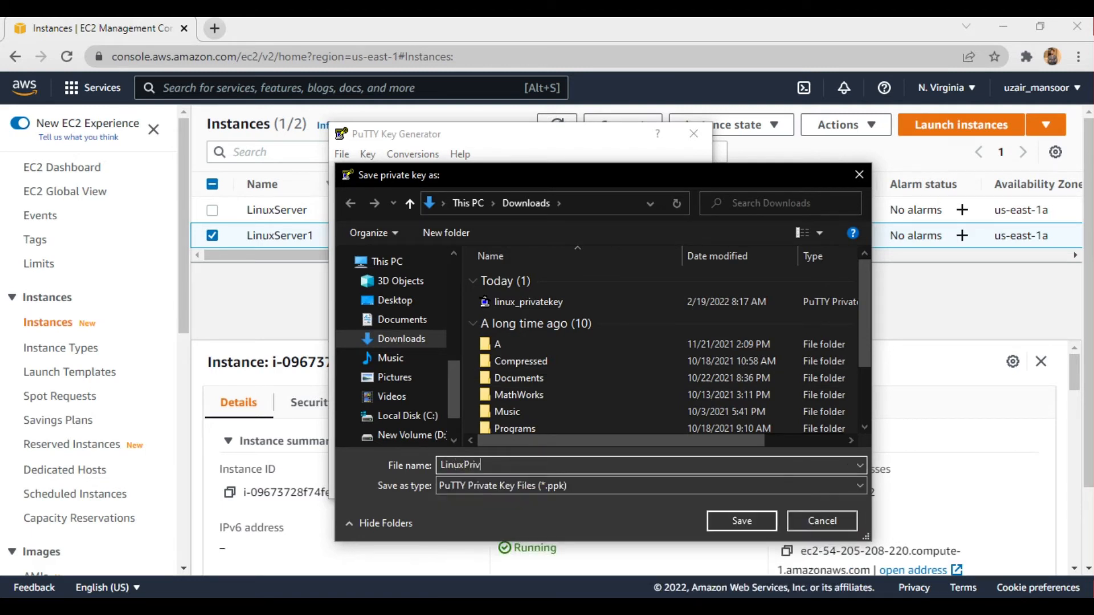
type("ateKey")
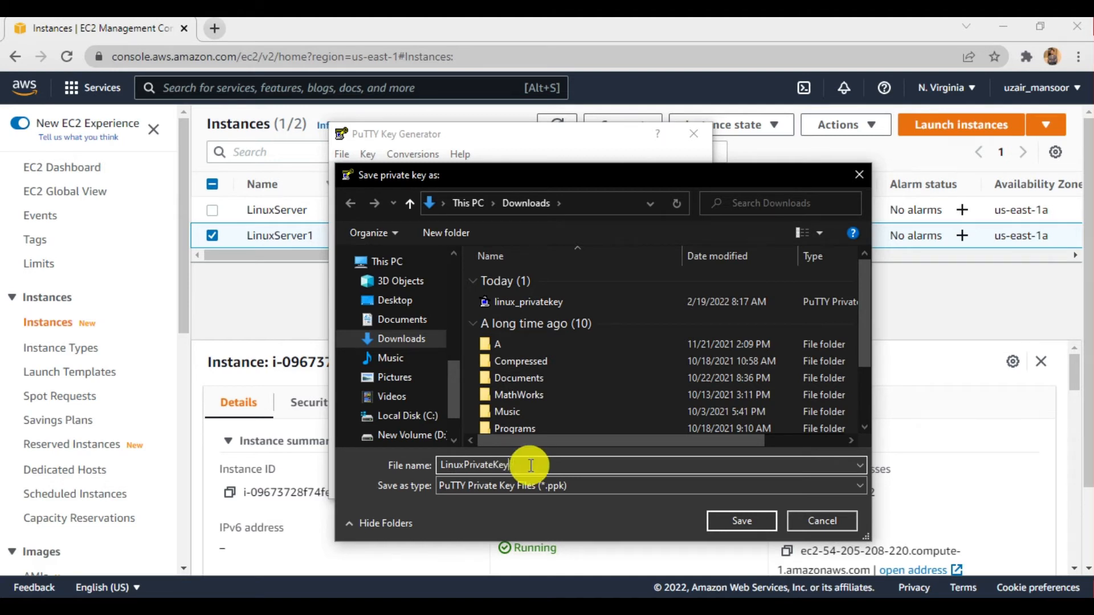
left_click(463, 464)
type("Server")
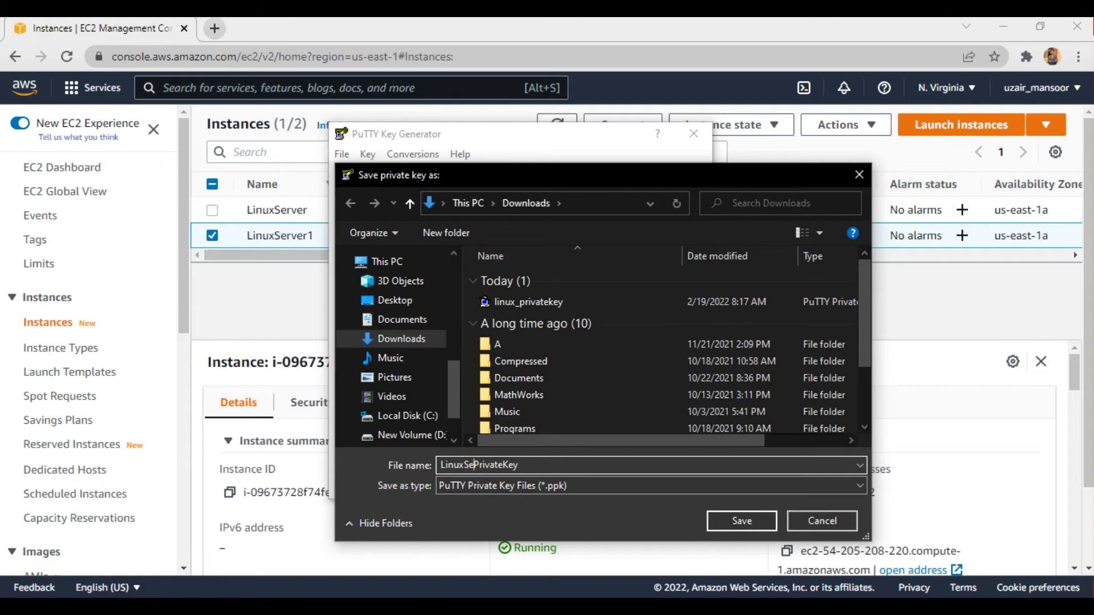
left_click(736, 520)
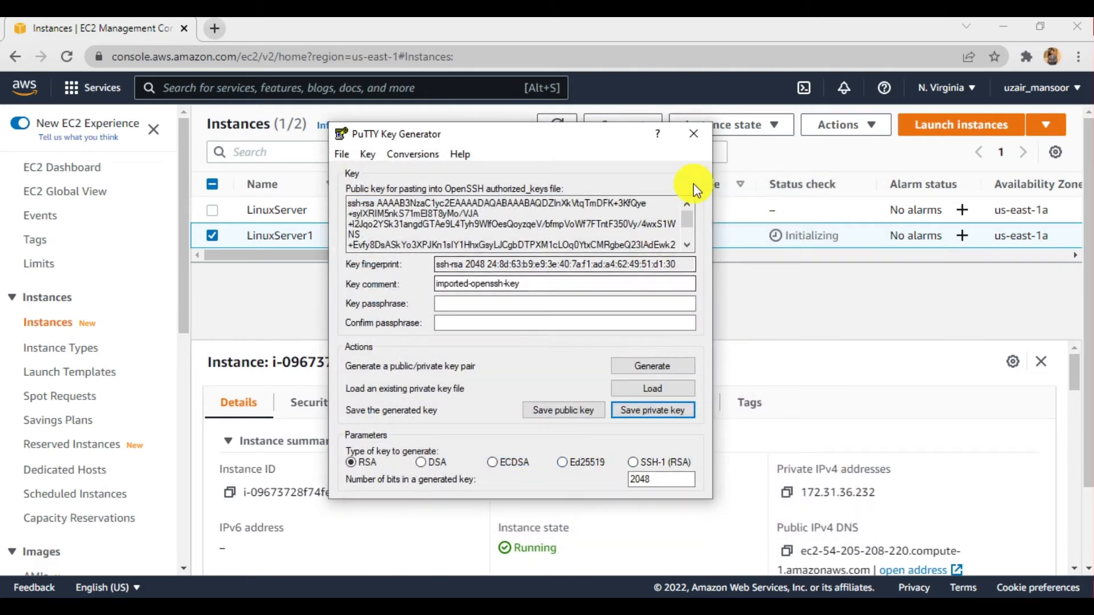
left_click(695, 135)
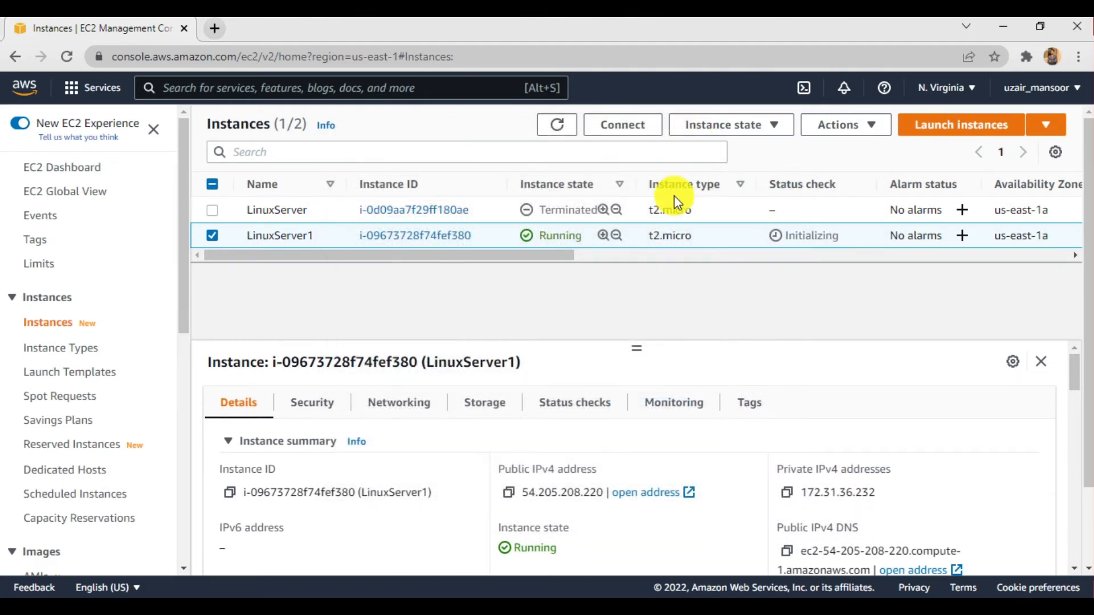
- Refresh the EC2 instances list, reselect LinuxServer1 and check its status
left_click(564, 124)
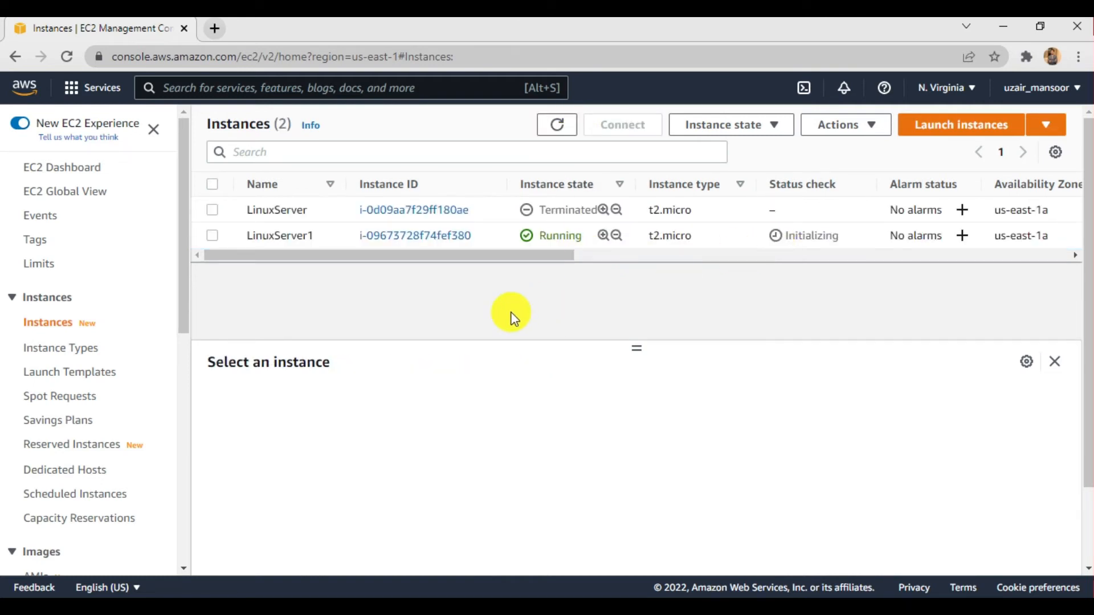
left_click(212, 236)
scroll(415, 310, "down", 3)
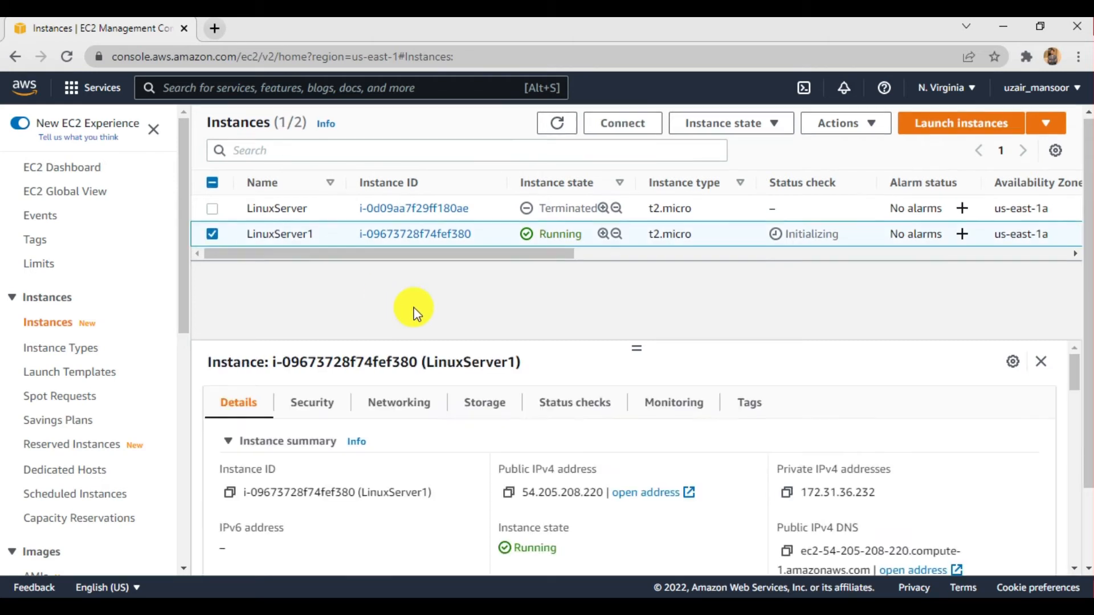
scroll(430, 216, "up", 2)
scroll(430, 221, "up", 1)
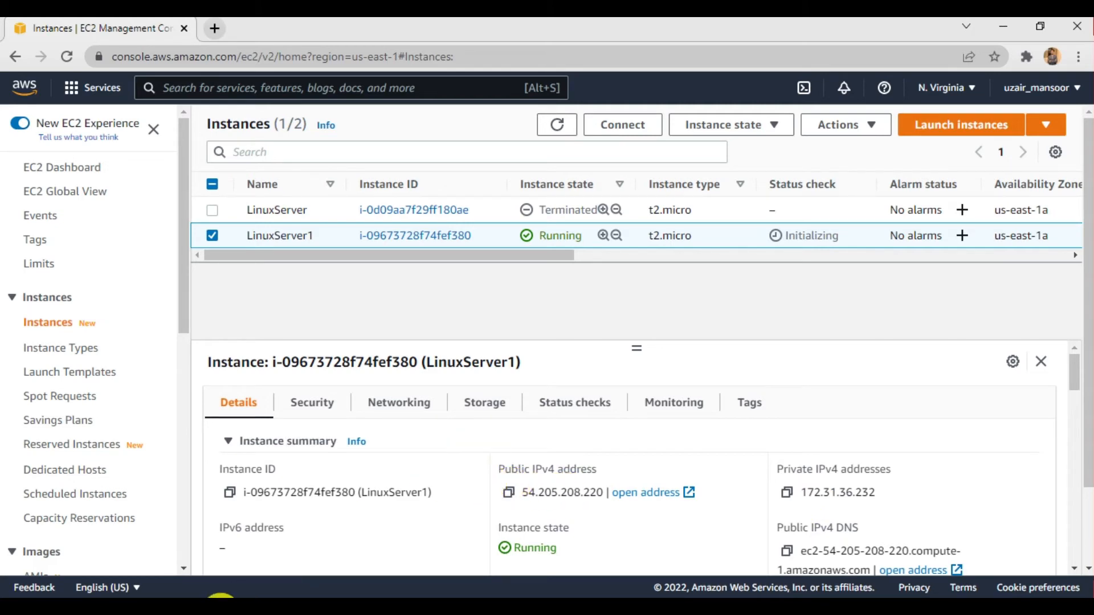
- Find PuTTY among the installed Windows apps and start it
left_click(220, 612)
type("put")
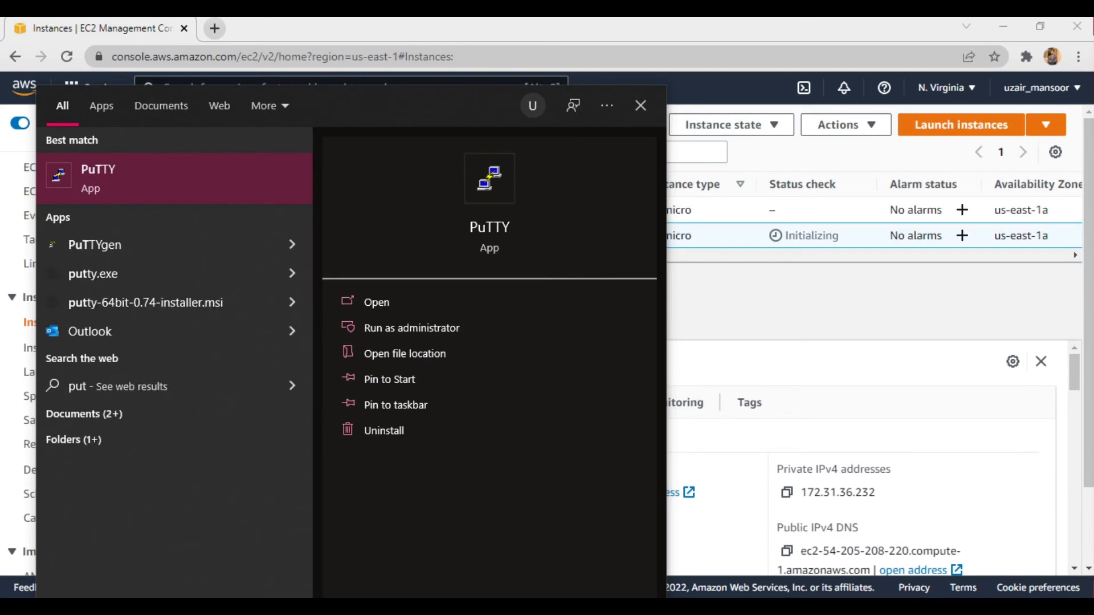
key("Return")
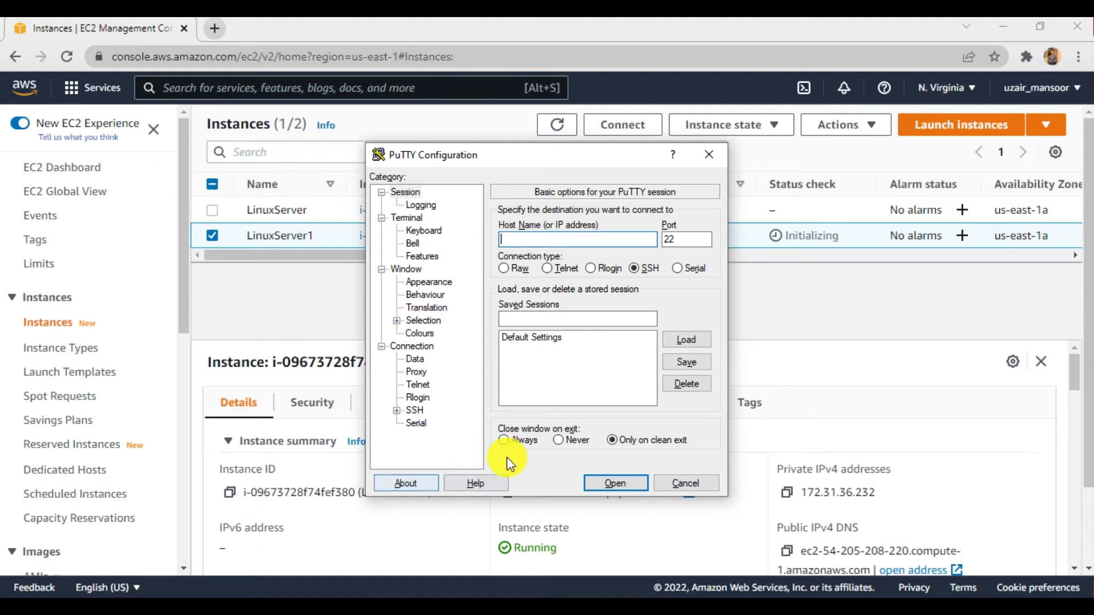
- Return to the EC2 console, refresh the instances list for the latest status check, and select LinuxServer1
left_click(791, 366)
left_click(562, 134)
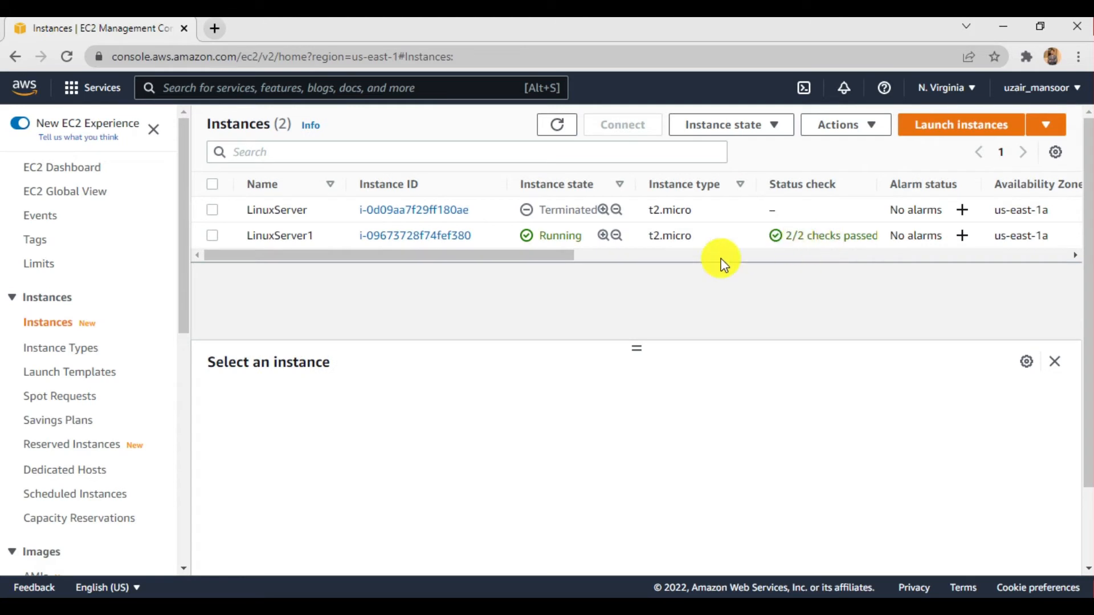
left_click(212, 235)
- Copy LinuxServer1's public IPv4 address, switch to PuTTY, and set it as the session's host name
left_click(508, 492)
left_click(565, 609)
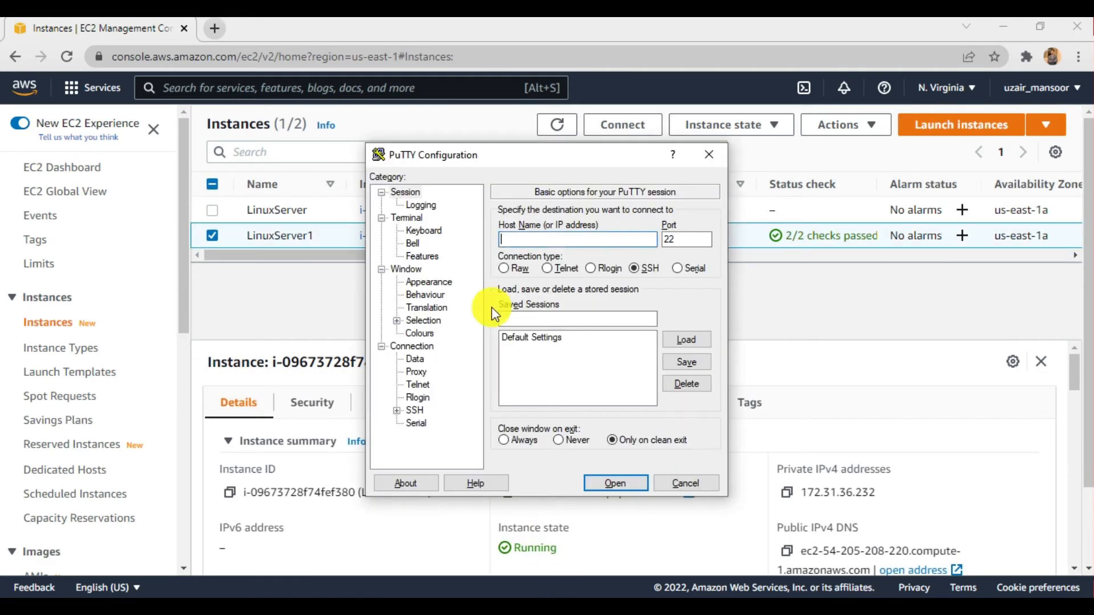
left_click(567, 240)
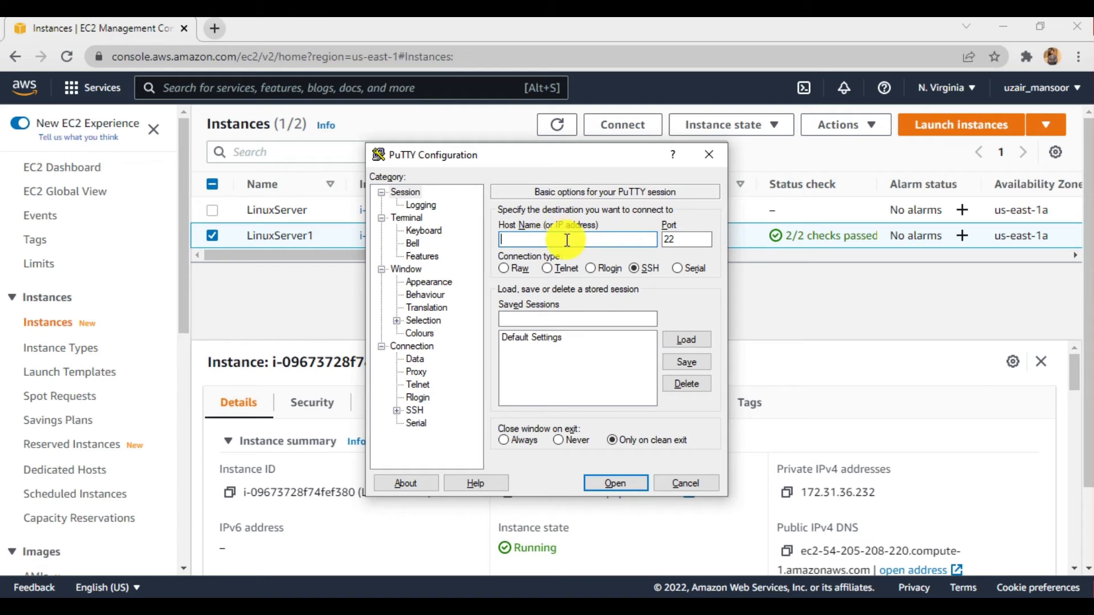
key("ctrl+v")
double_click(677, 240)
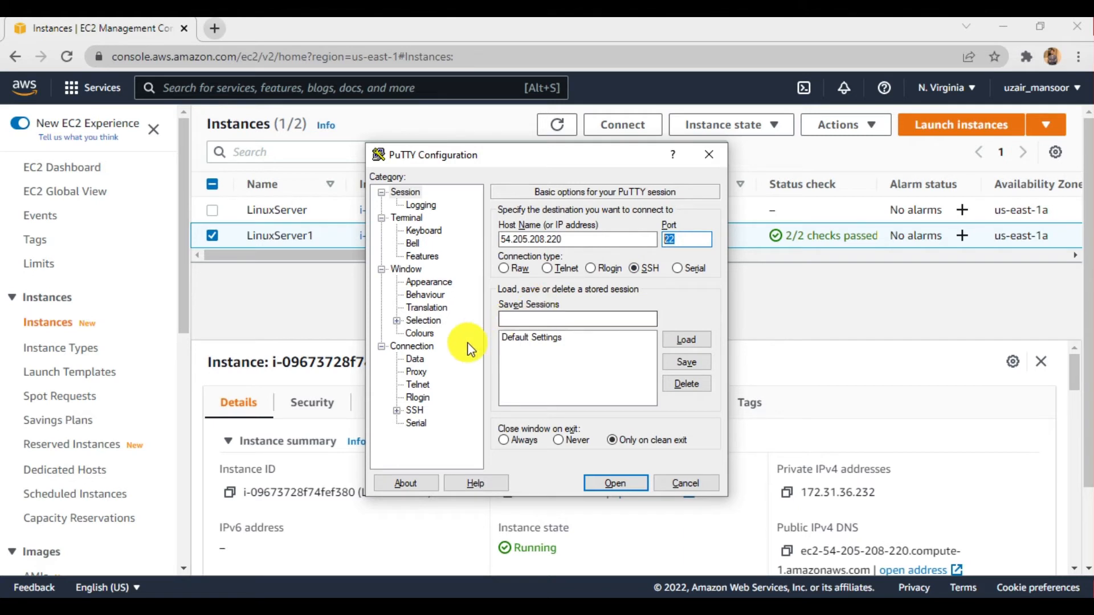
- Set LinuxServerPrivateKey from Downloads as the private key file for SSH authentication
left_click(398, 411)
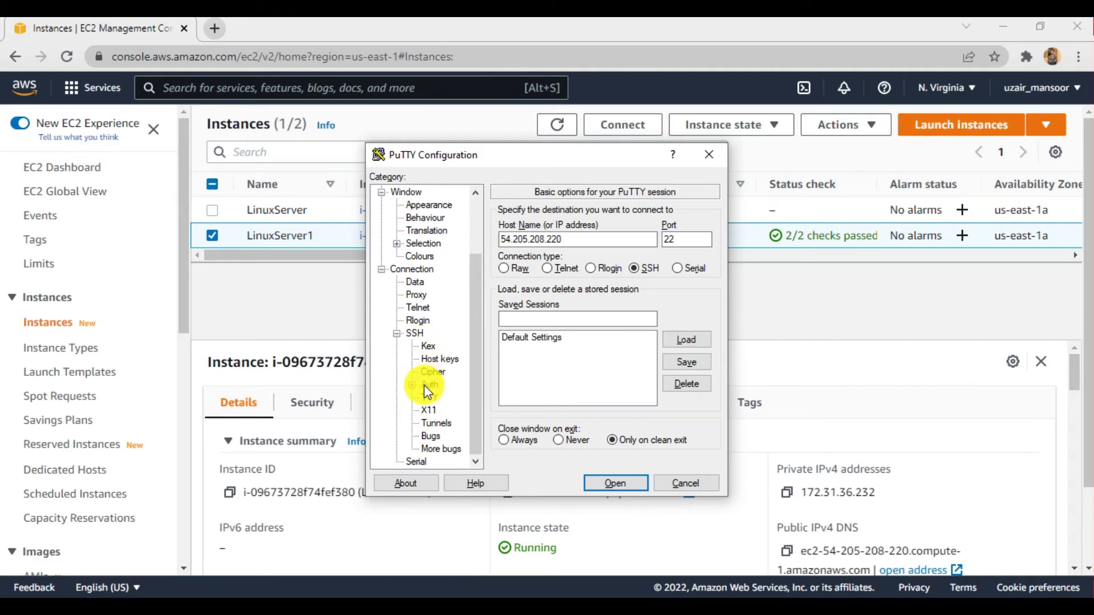
left_click(430, 387)
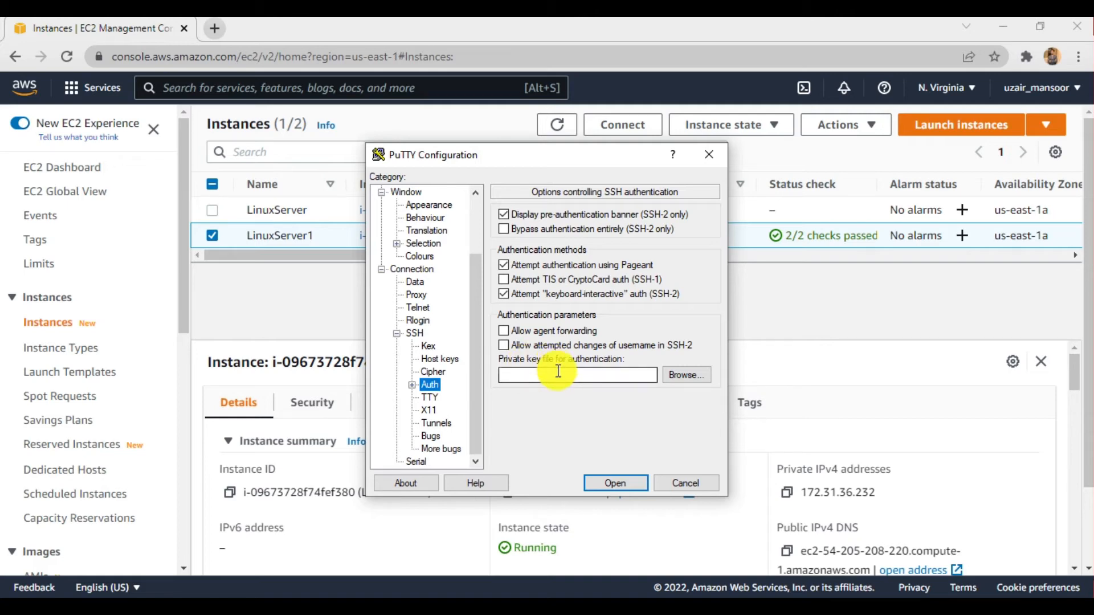
left_click(684, 378)
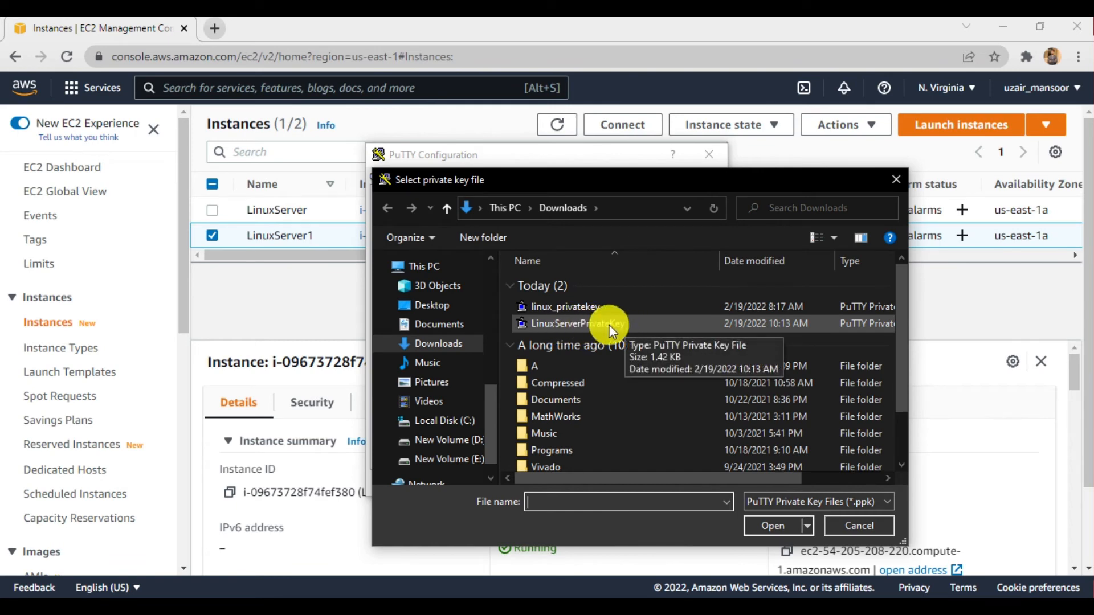
left_click(591, 323)
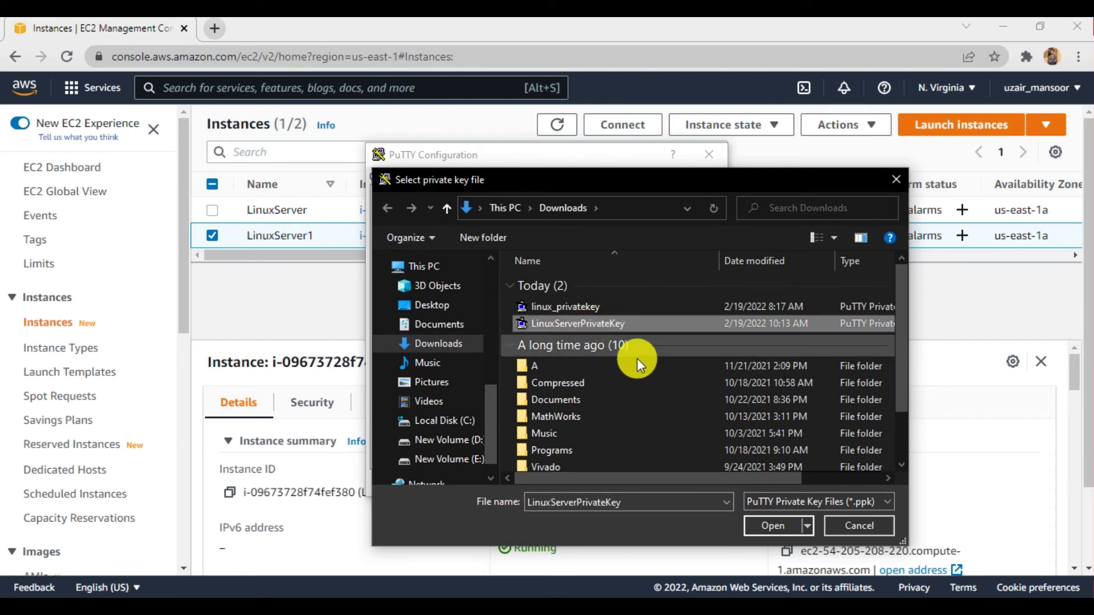
left_click(752, 526)
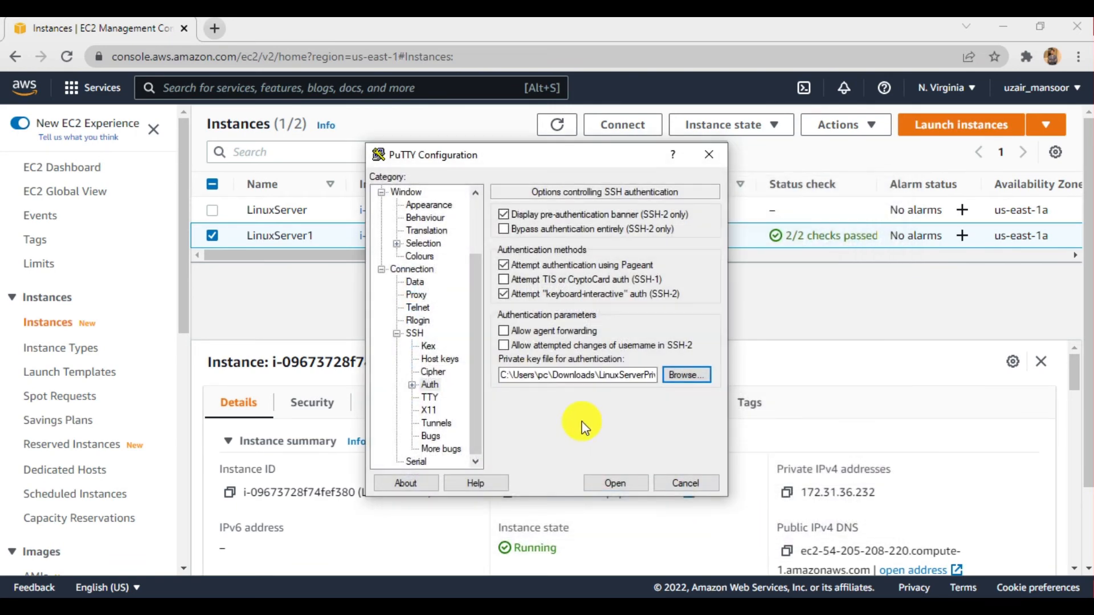
- Open the SSH session, trust the server's host key, and log in as ec2-user
left_click(618, 482)
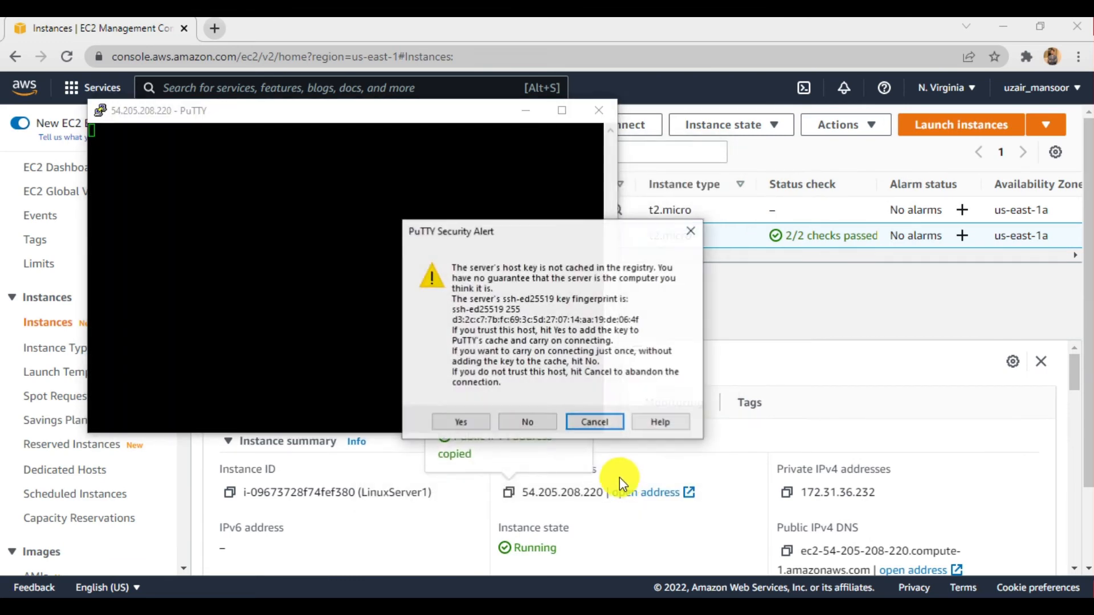
left_click(469, 423)
left_click_drag(272, 122, 489, 128)
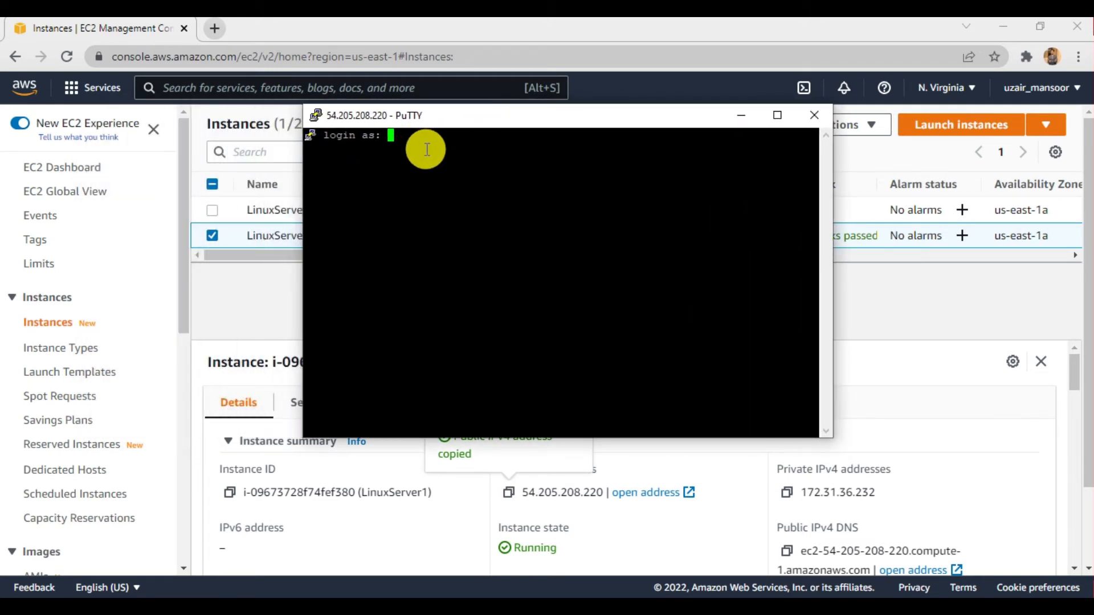
type("ec2-user")
key("Return")
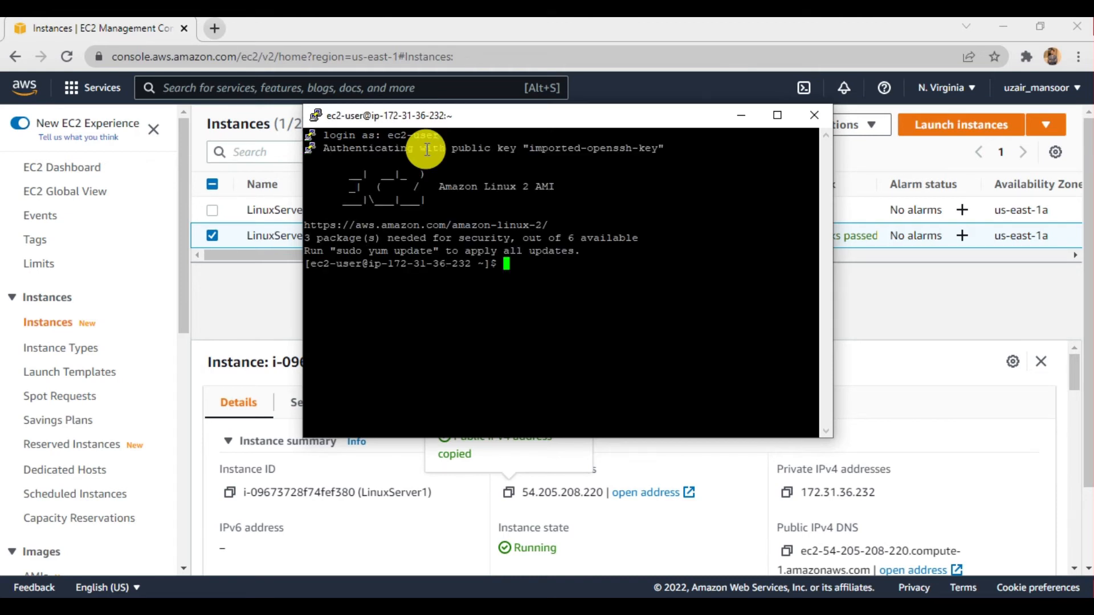
- Switch the SSH session to the root user with sudo su
key("Return")
key("Return")
key("Return")
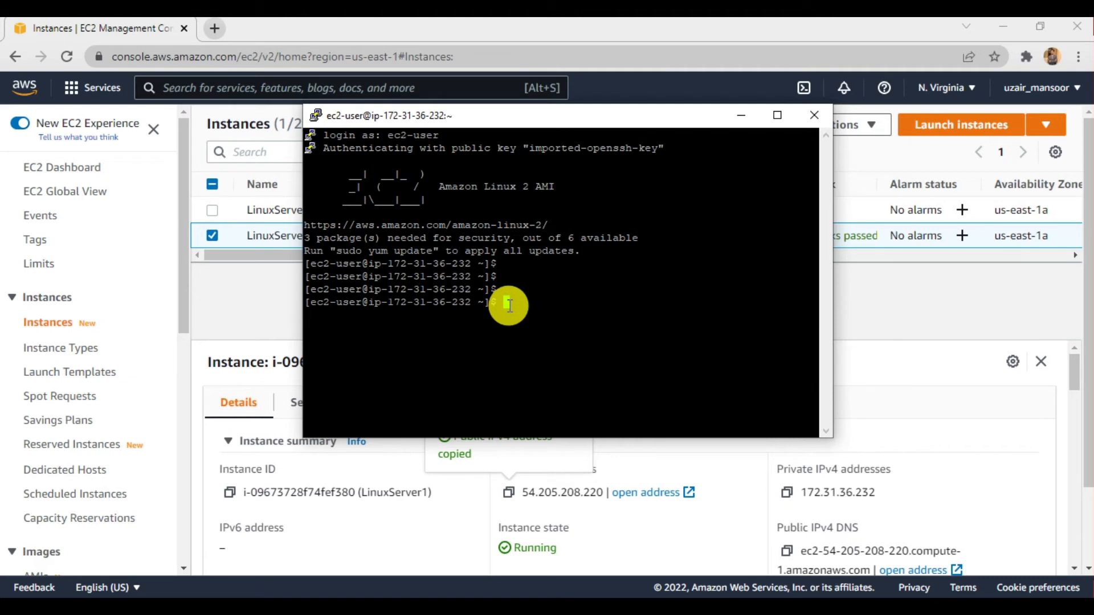
type("sudo su")
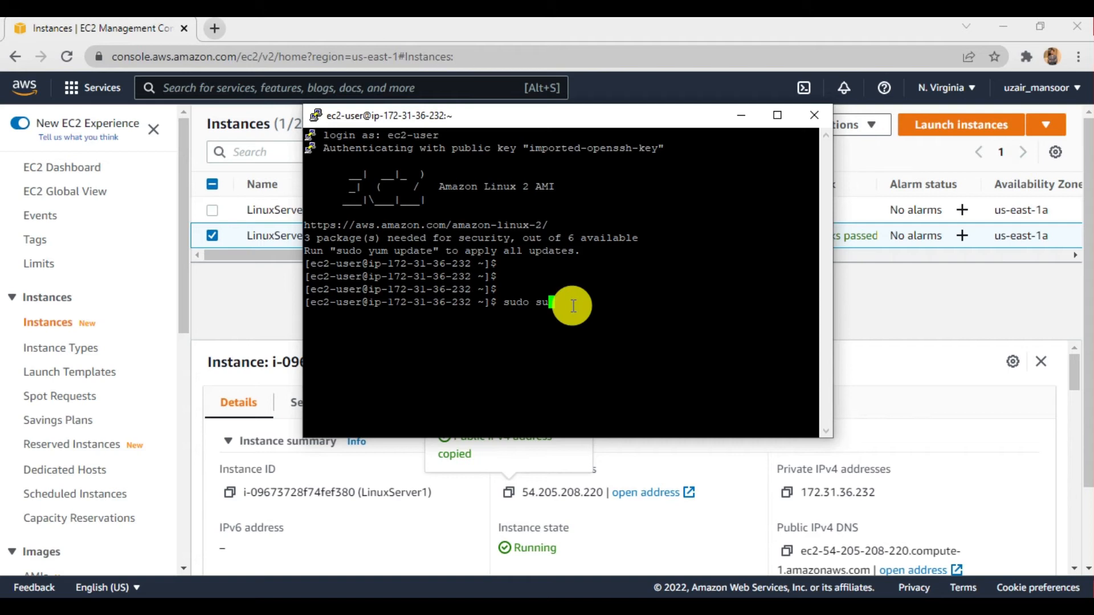
key("Return")
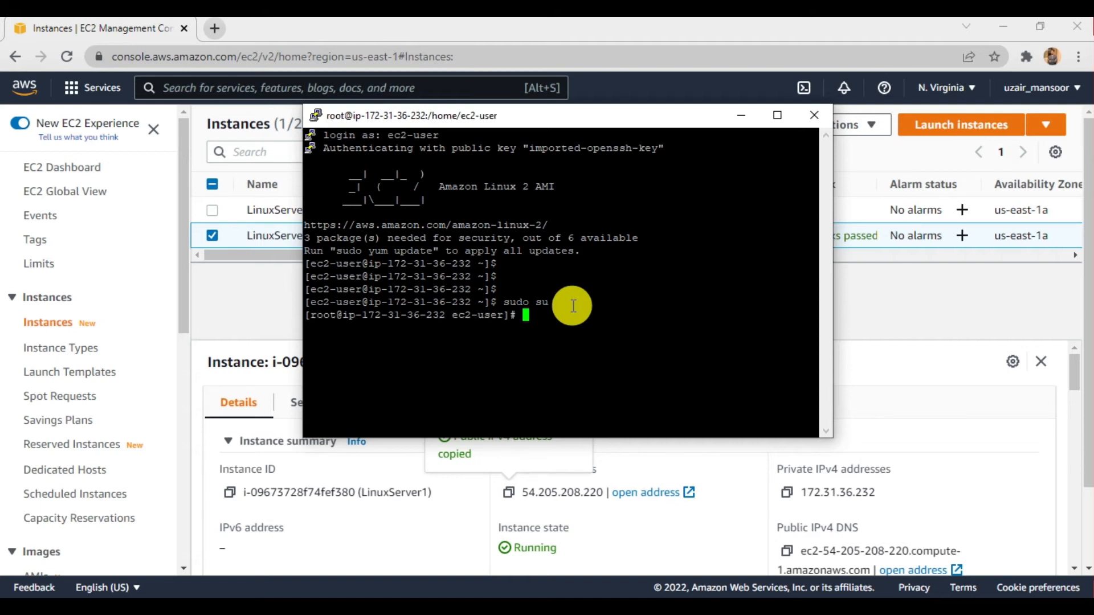
key("Return")
key("Return")
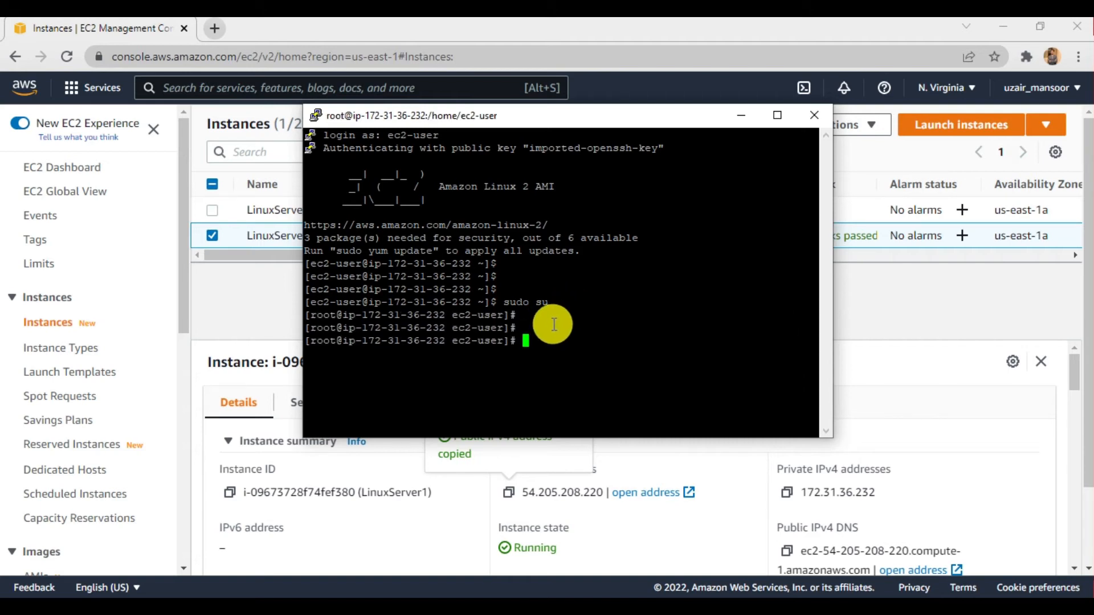
- Return to the EC2 console, copy LinuxServer1's public IPv4 address, and open a new browser tab
left_click(276, 311)
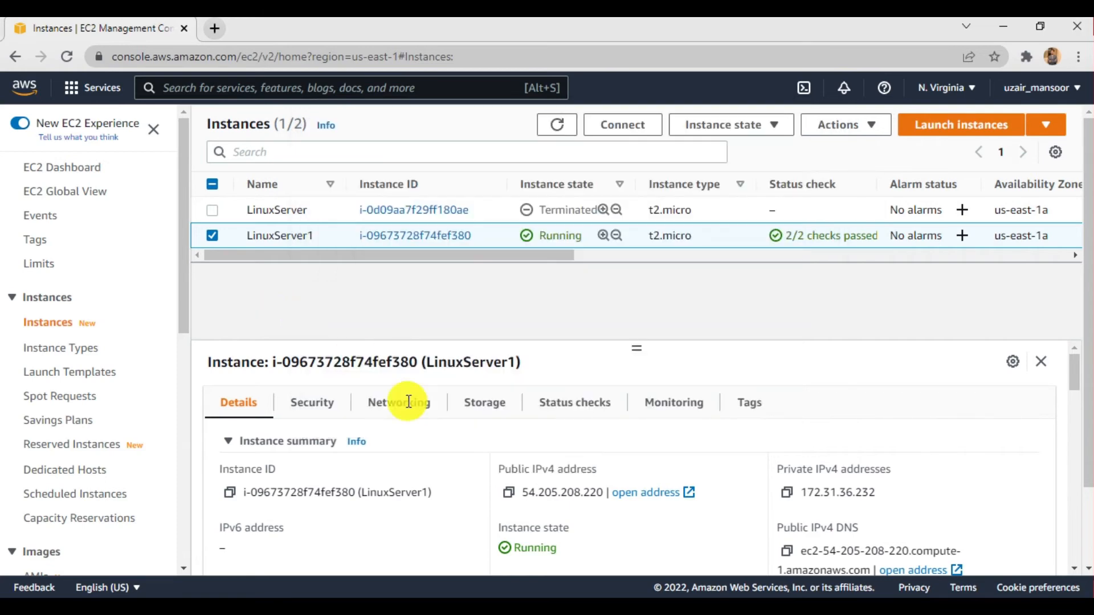
left_click(508, 492)
left_click(216, 29)
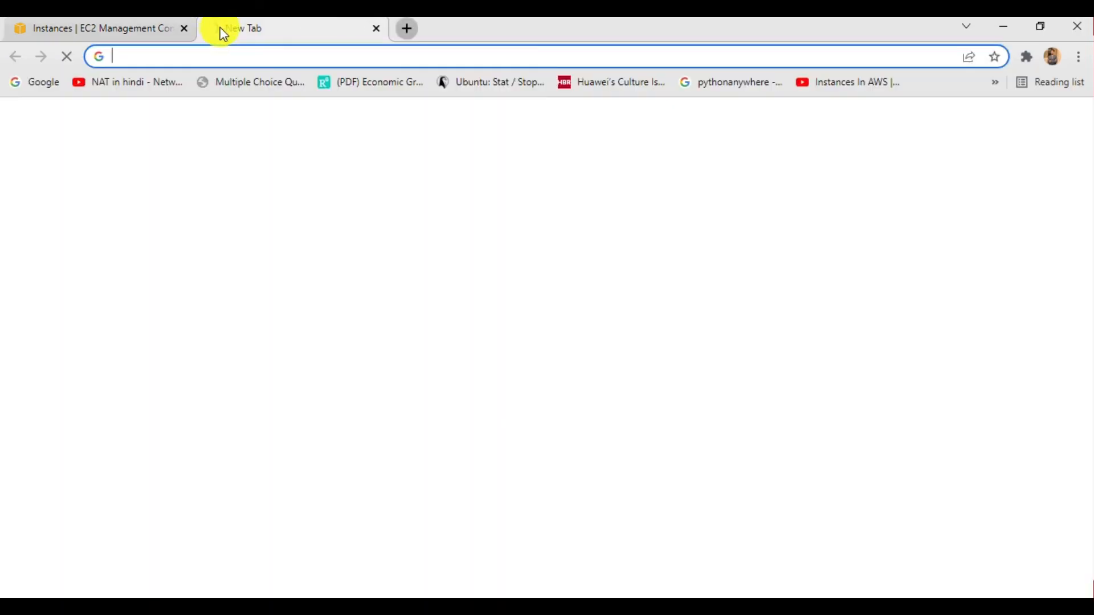
- Examine the port ranges and sources in LinuxServer1's inbound security group rules
left_click(168, 31)
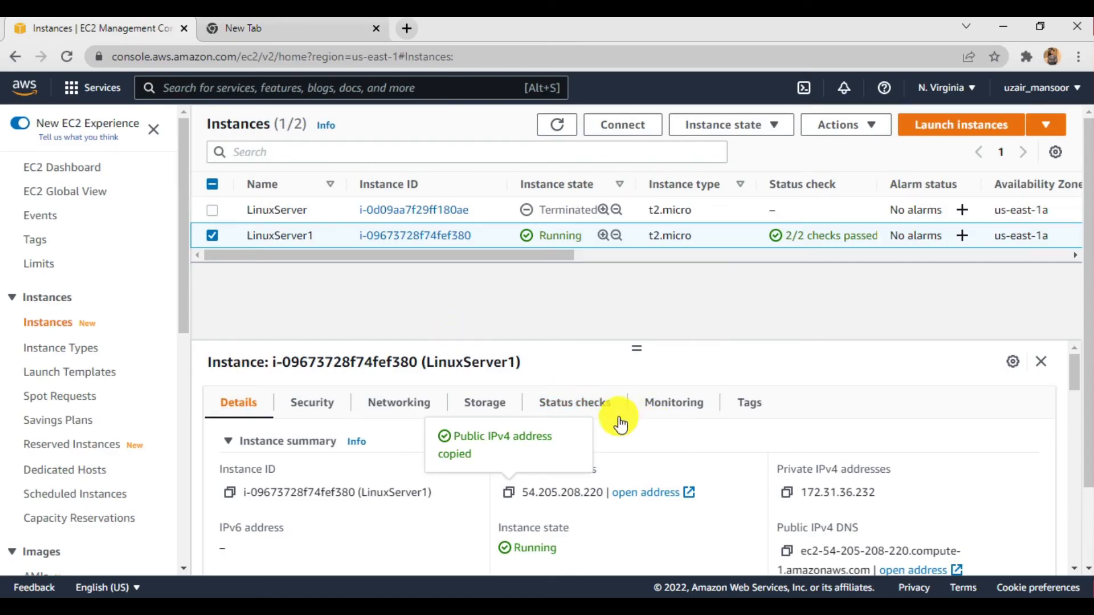
left_click(322, 410)
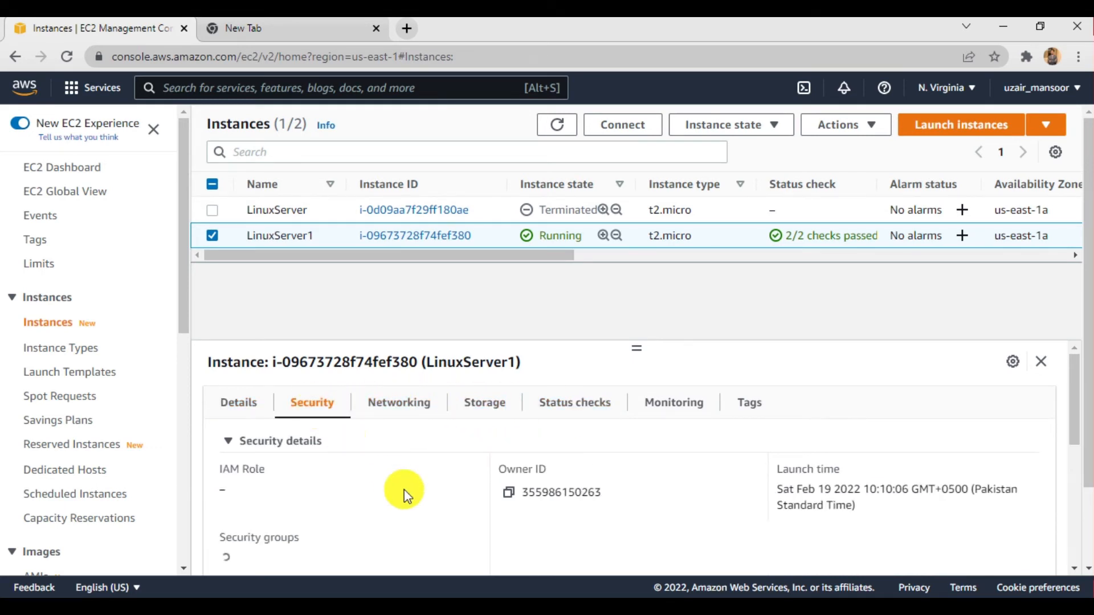
scroll(405, 490, "down", 5)
scroll(405, 490, "down", 1)
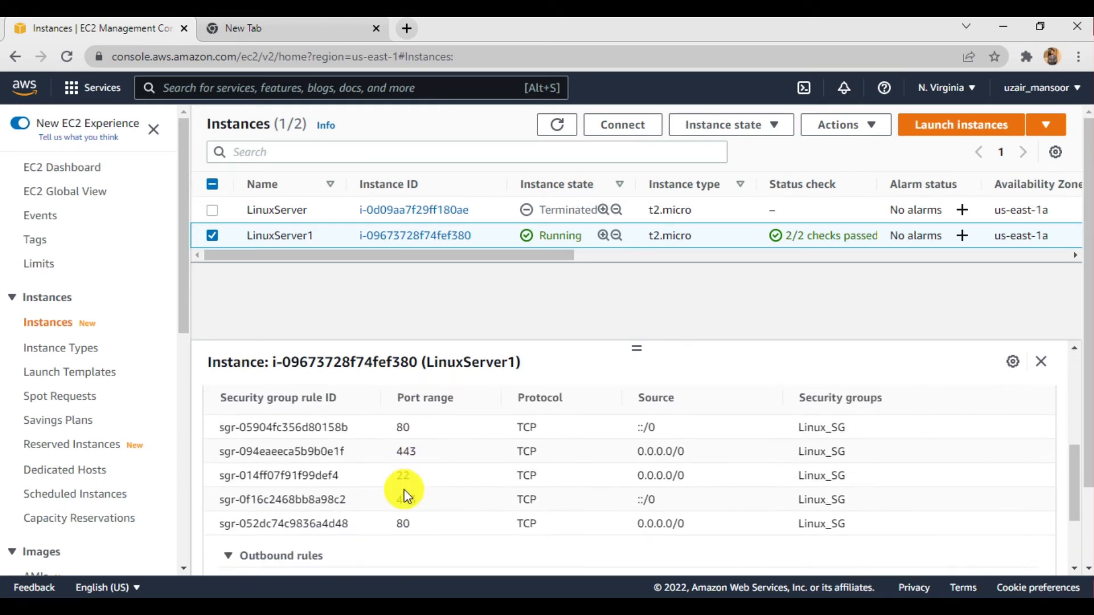
scroll(413, 495, "down", 2)
scroll(416, 496, "up", 2)
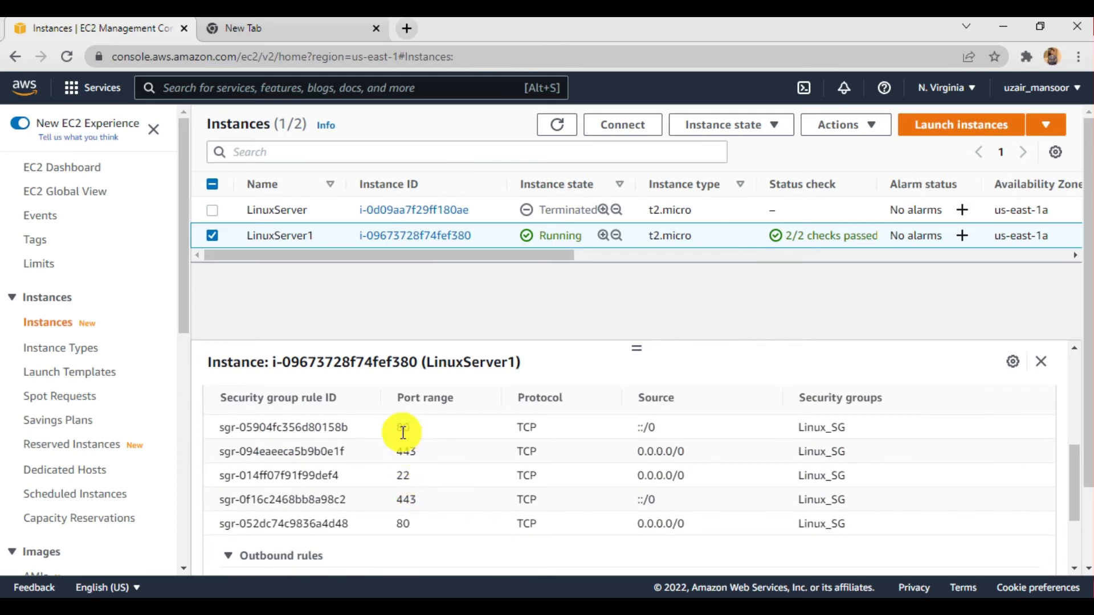
- Load the copied public IPv4 address 54.205.208.220 in the new browser tab to test the web server
left_click(281, 24)
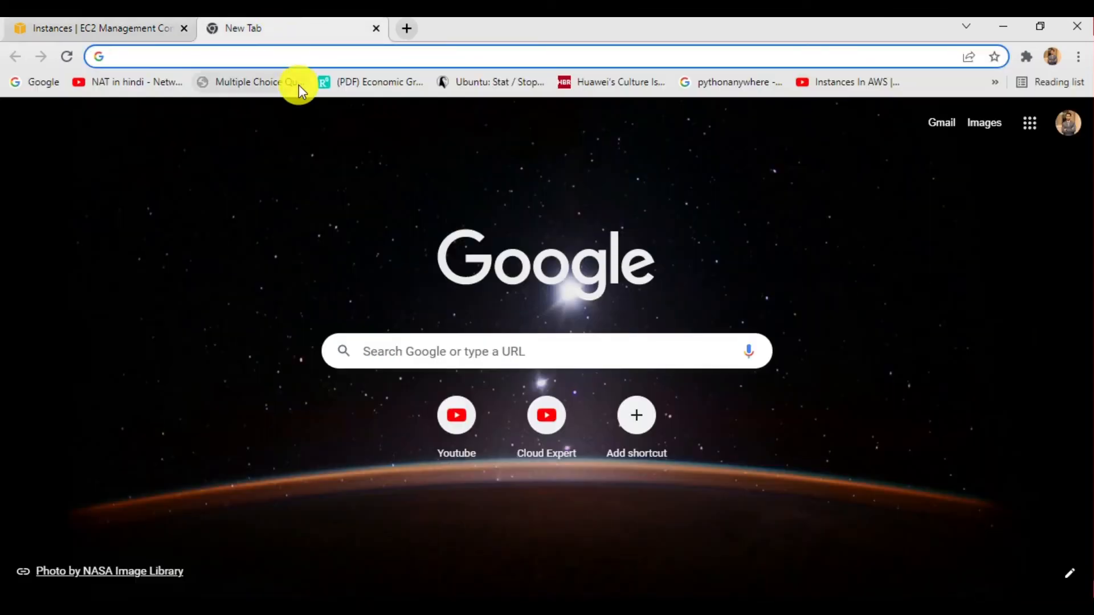
key("ctrl+v")
key("Return")
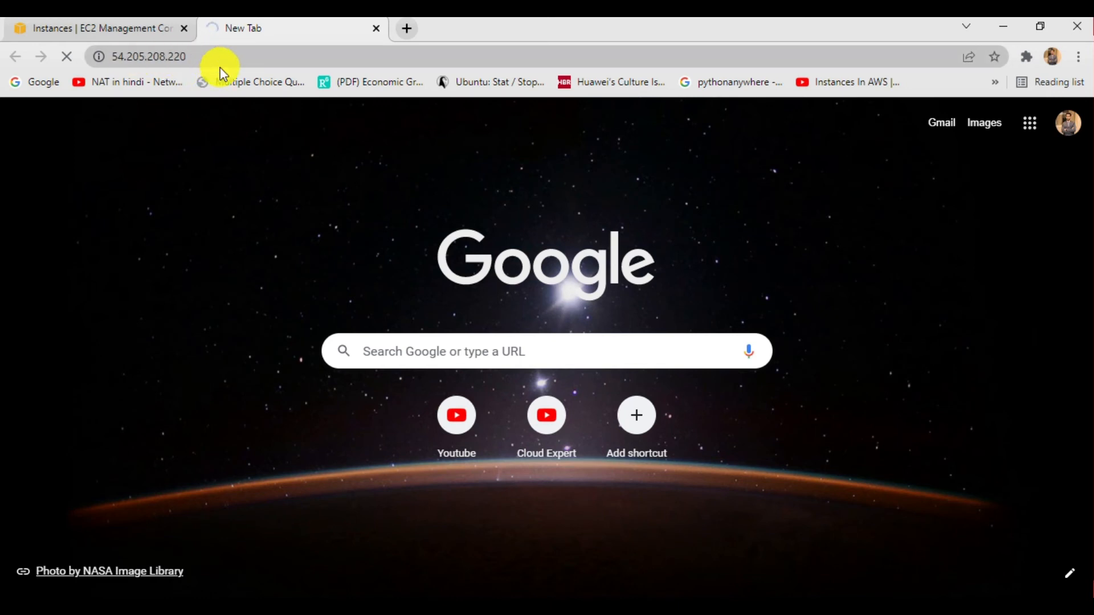
left_click(132, 24)
left_click(241, 29)
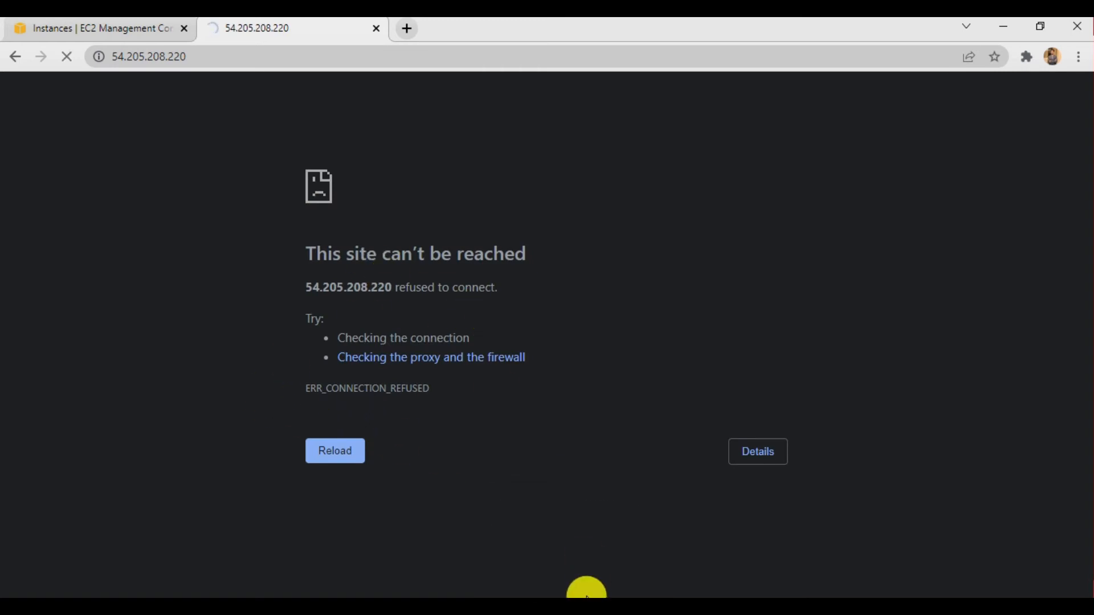
- Switch to the PuTTY session and update the server's packages with sudo yum update, accepting the upgrade
left_click(574, 596)
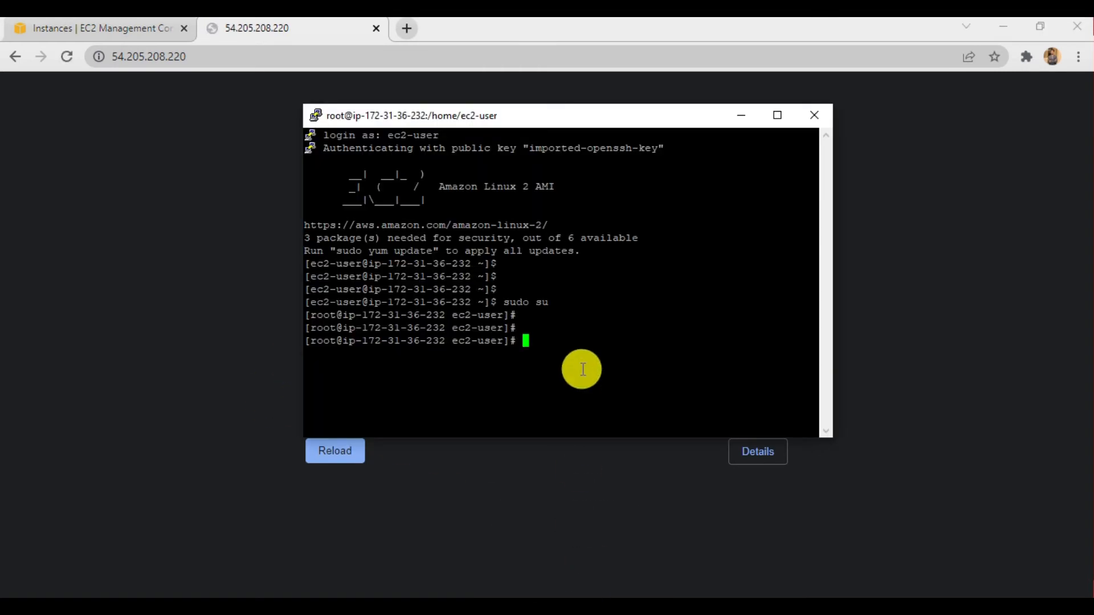
key("Return")
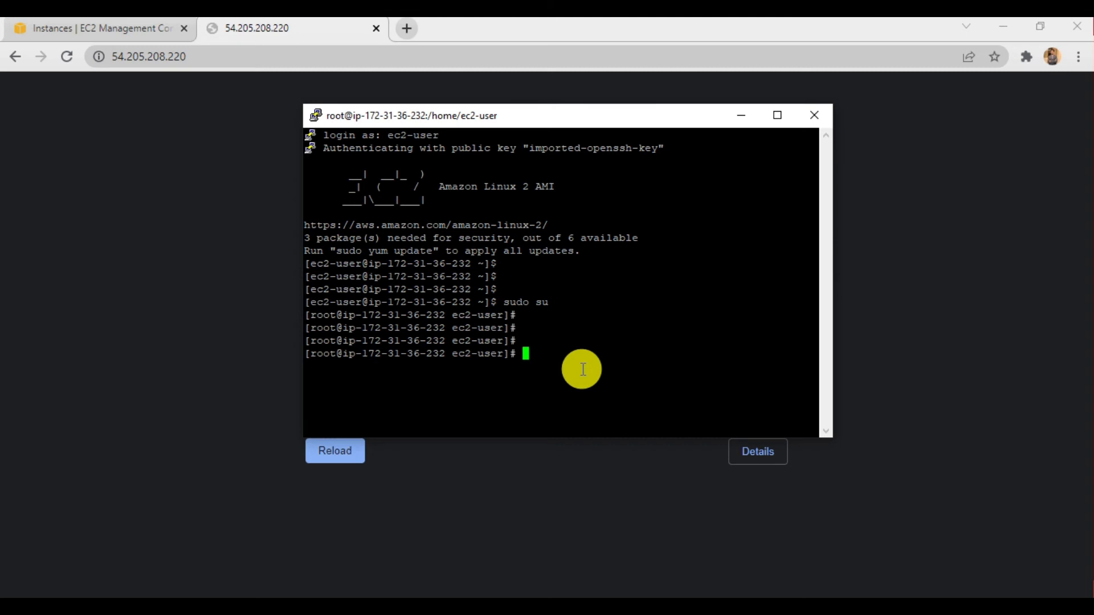
type("yu,m")
key("BackSpace")
key("BackSpace")
key("BackSpace")
key("BackSpace")
type("sudo yum update")
key("Return")
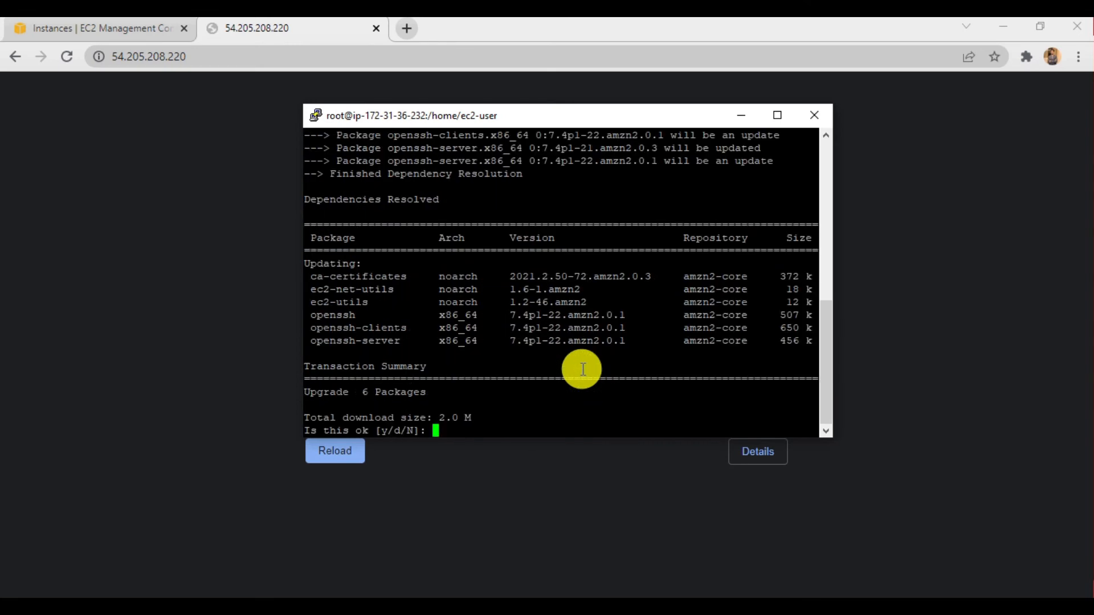
type("y")
key("Return")
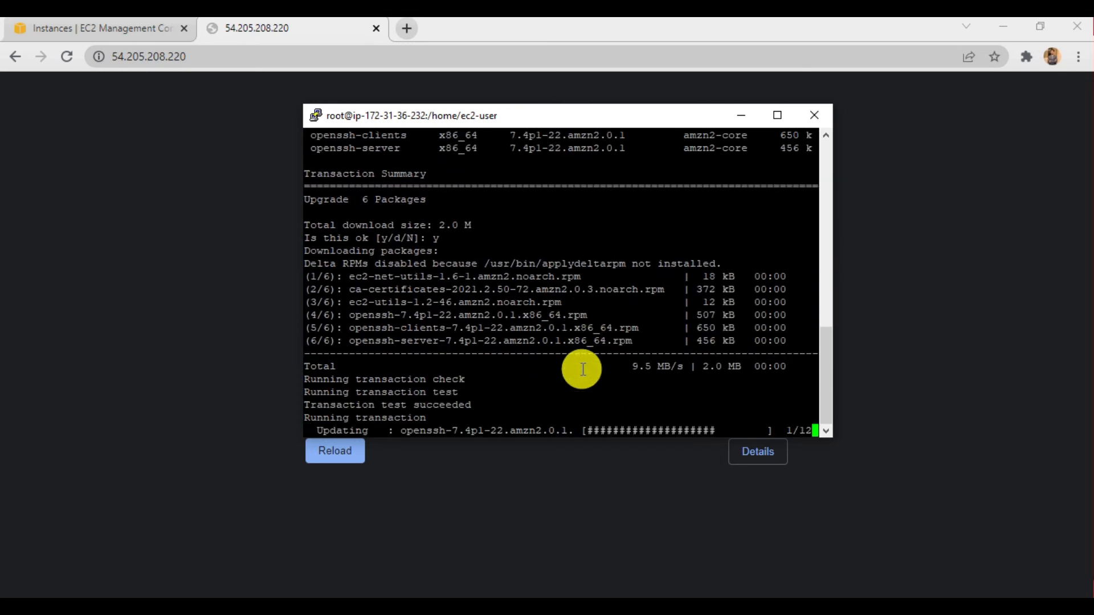
key("Return")
key("Return")
key("Return")
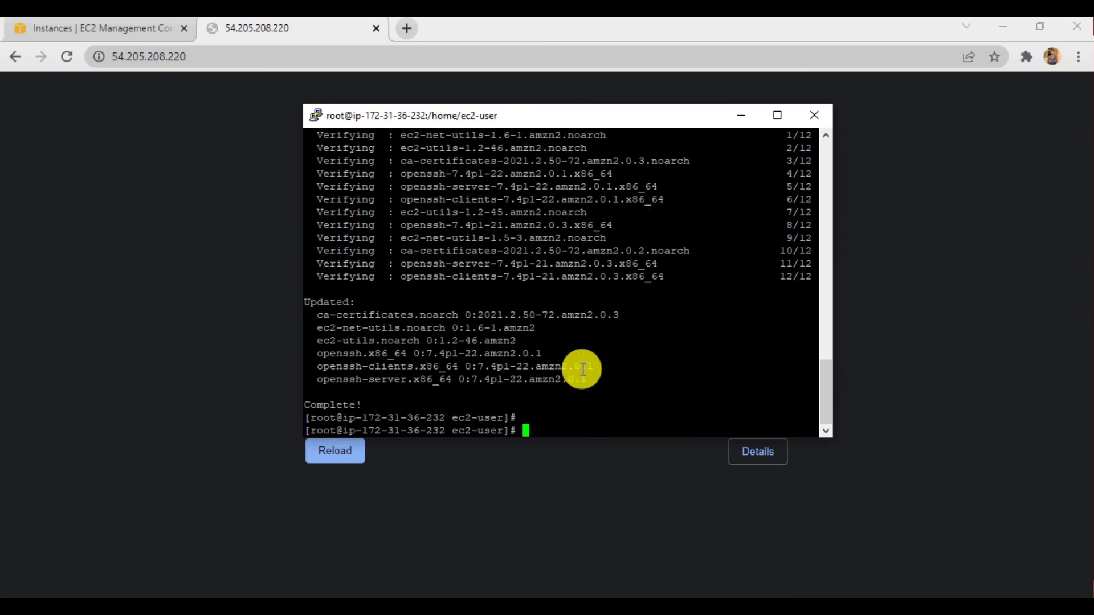
- Reload the server's page in the browser, return to PuTTY, and install Apache with sudo yum install httpd, accepting the installation
left_click(63, 57)
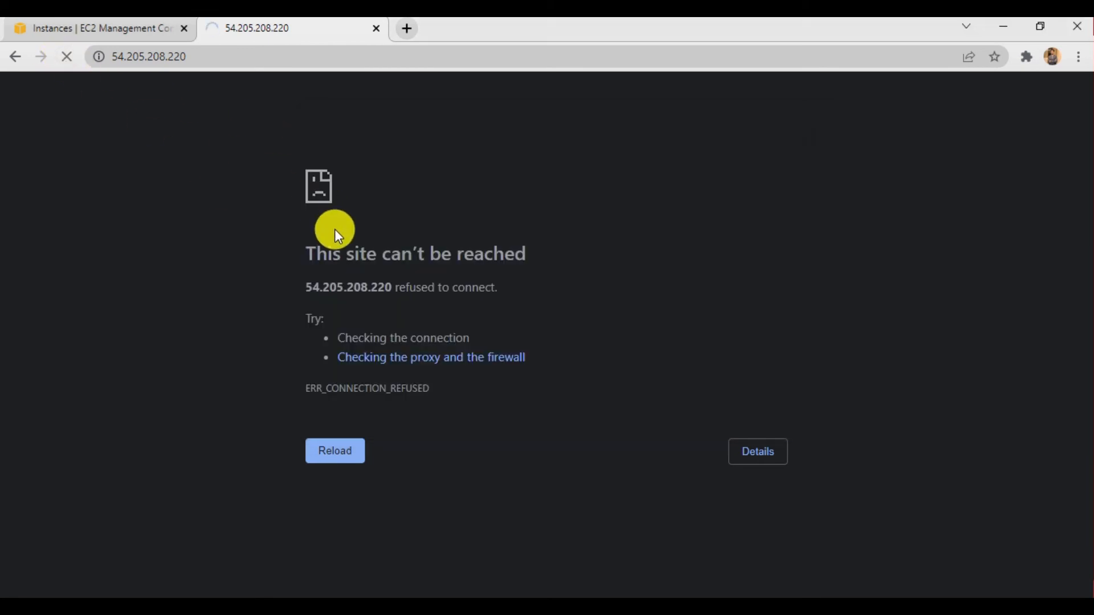
left_click(567, 597)
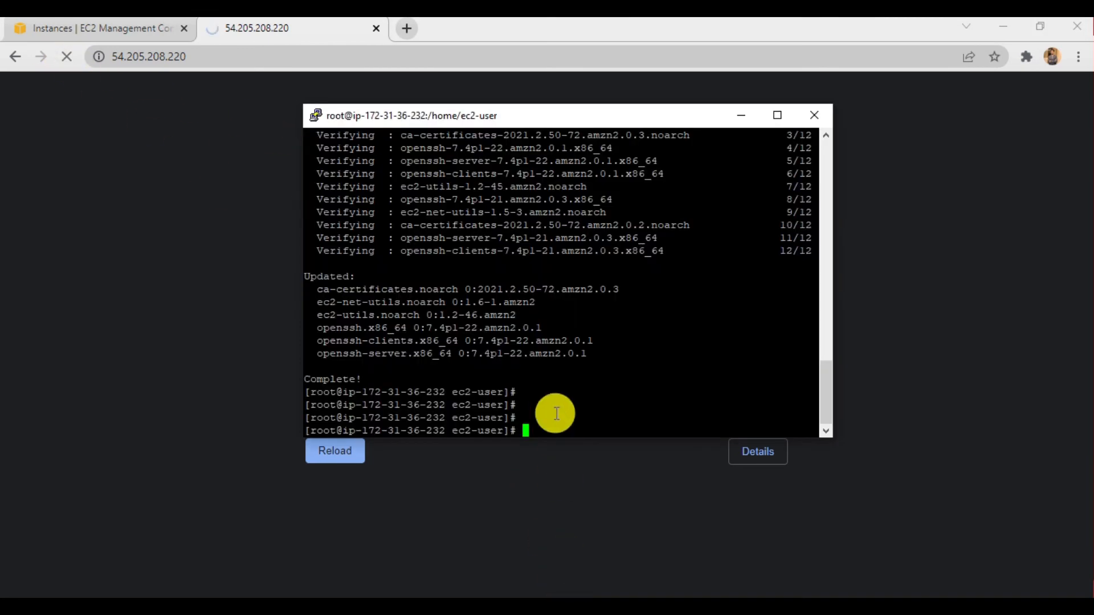
key("Return")
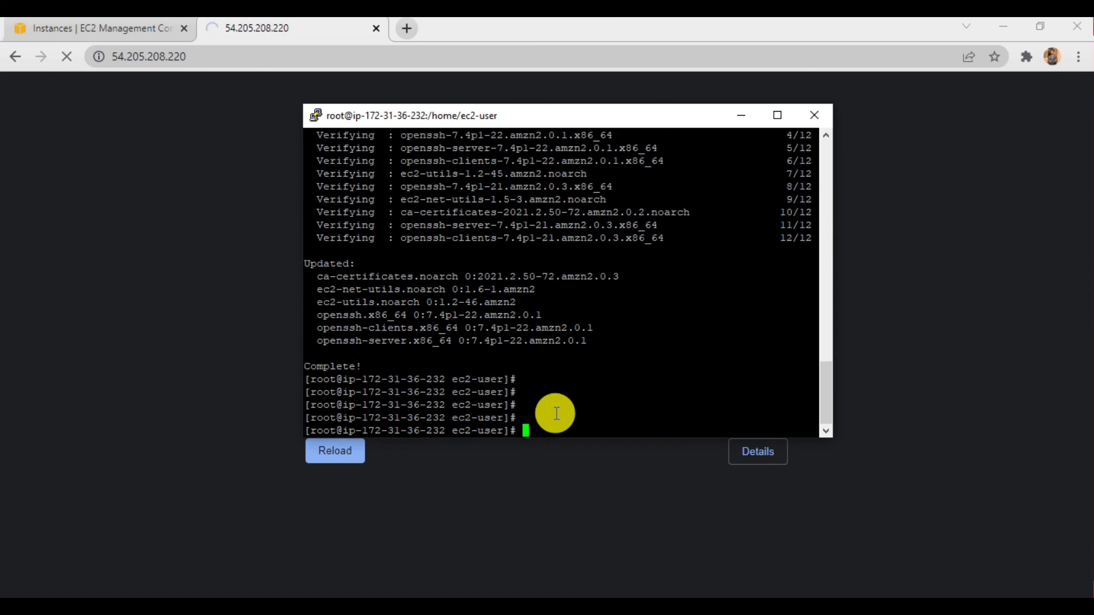
type("sudo yum")
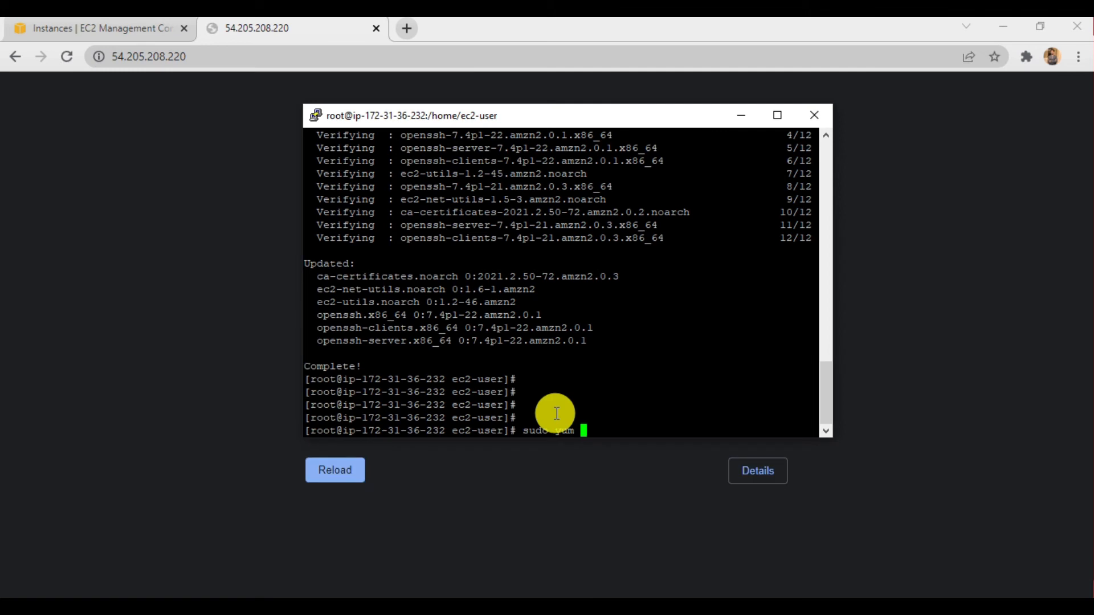
type(" install ")
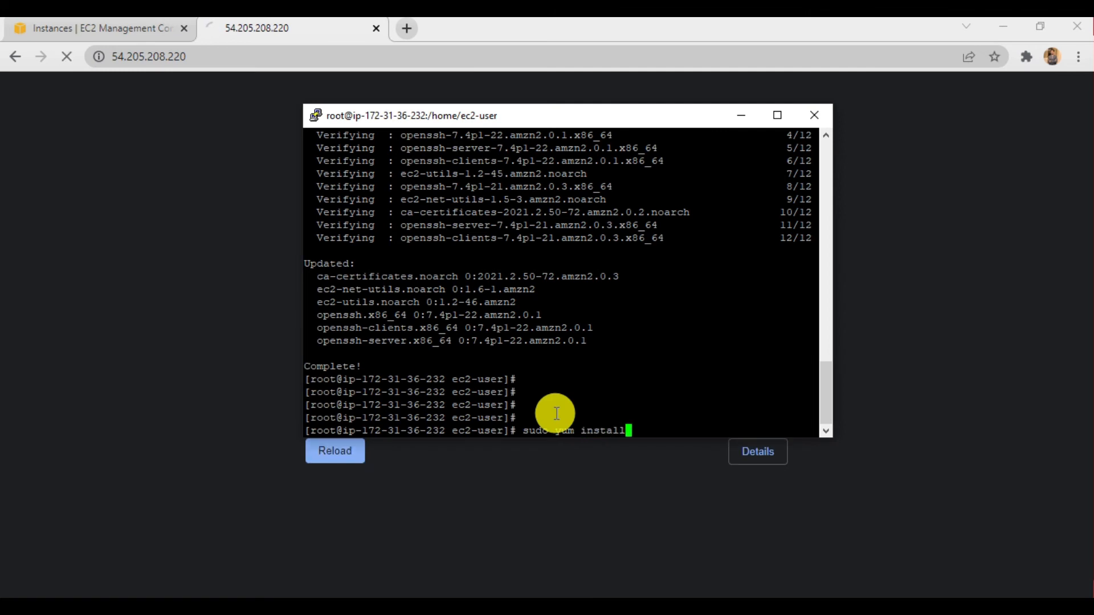
type("httpd")
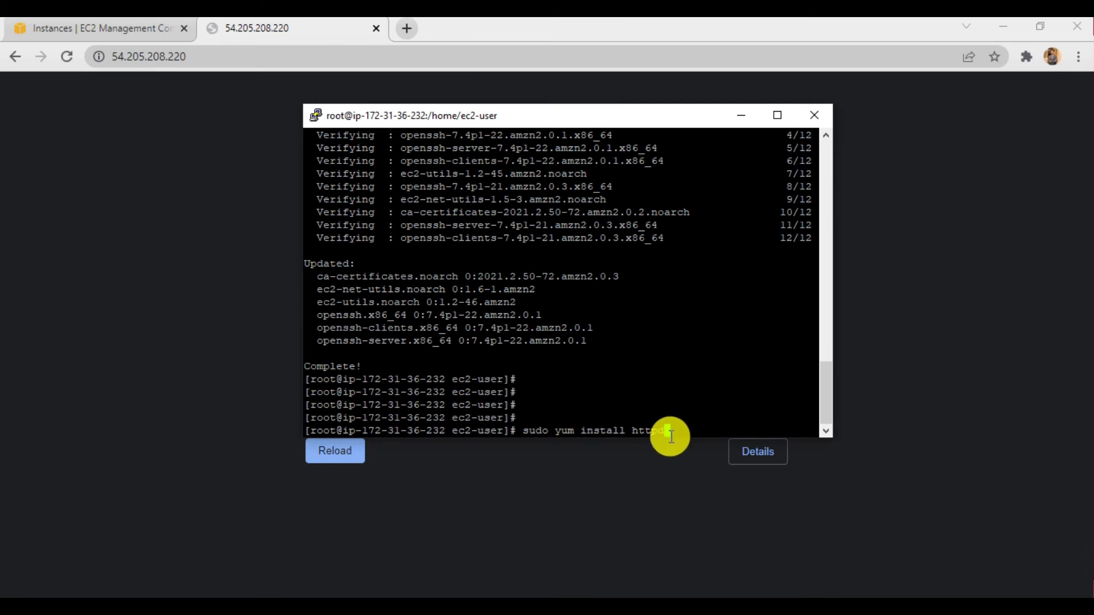
key("Return")
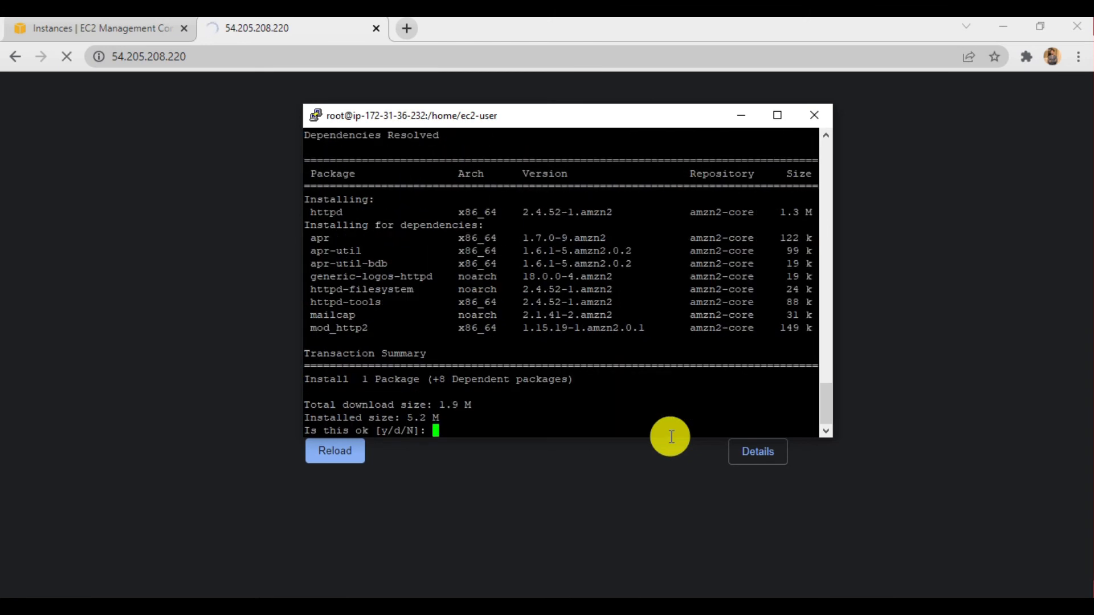
type("y")
key("Return")
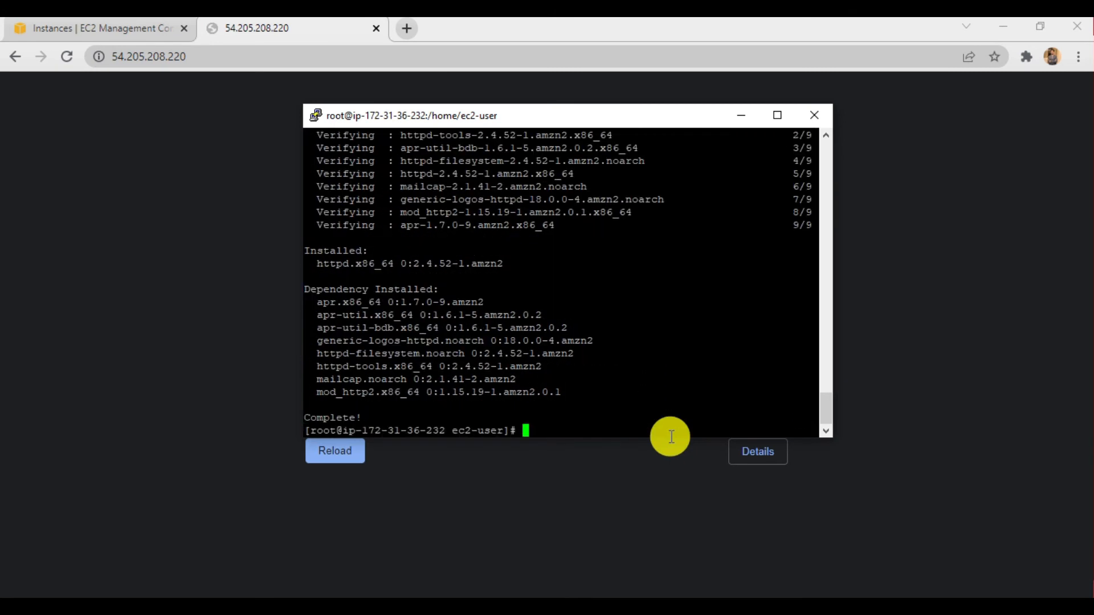
key("Return")
key("Return")
key("Return")
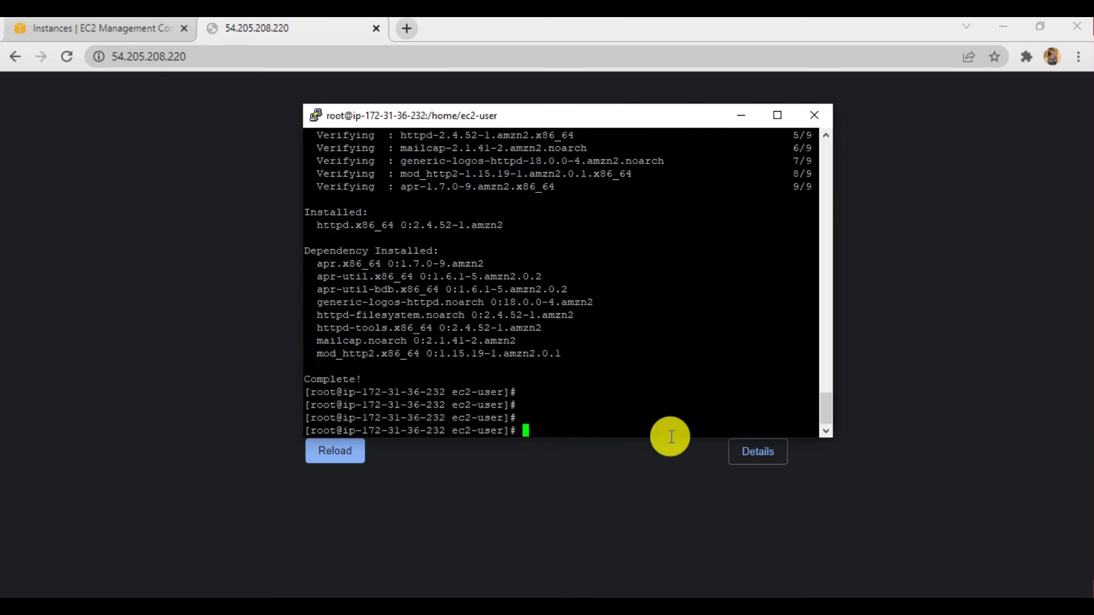
- Highlight the installation's completion line in the terminal and reload the page at 54.205.208.220 in the browser
left_click_drag(354, 378, 265, 380)
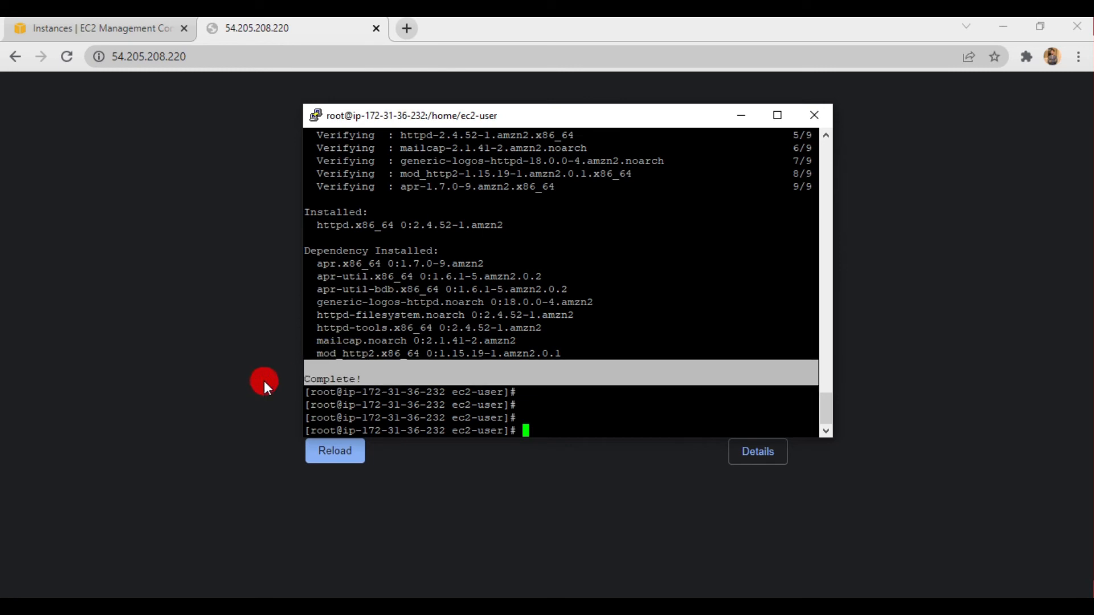
left_click(576, 436)
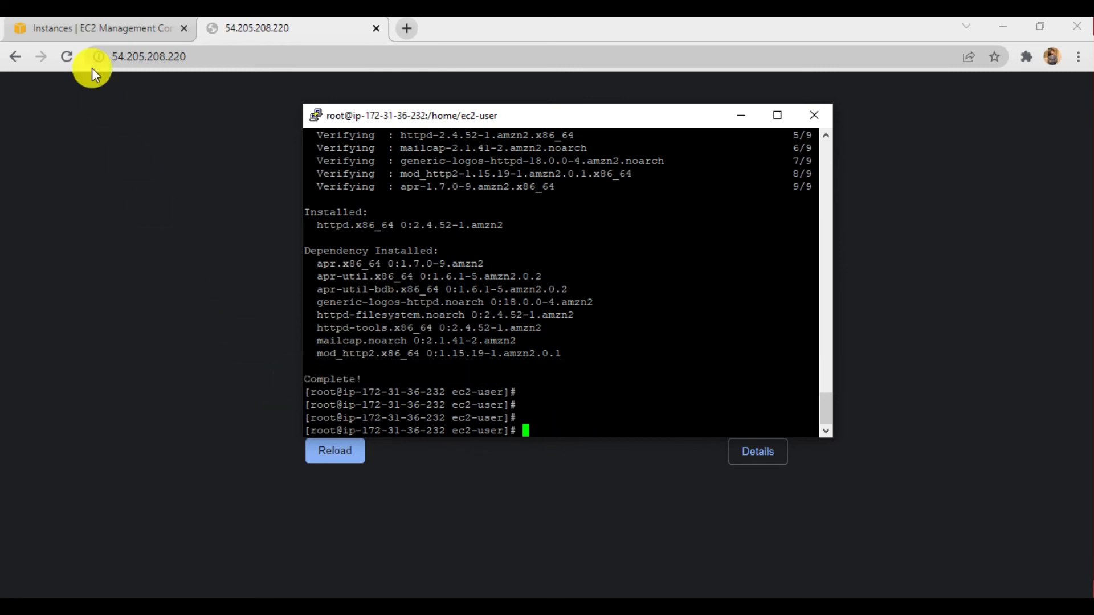
left_click(67, 56)
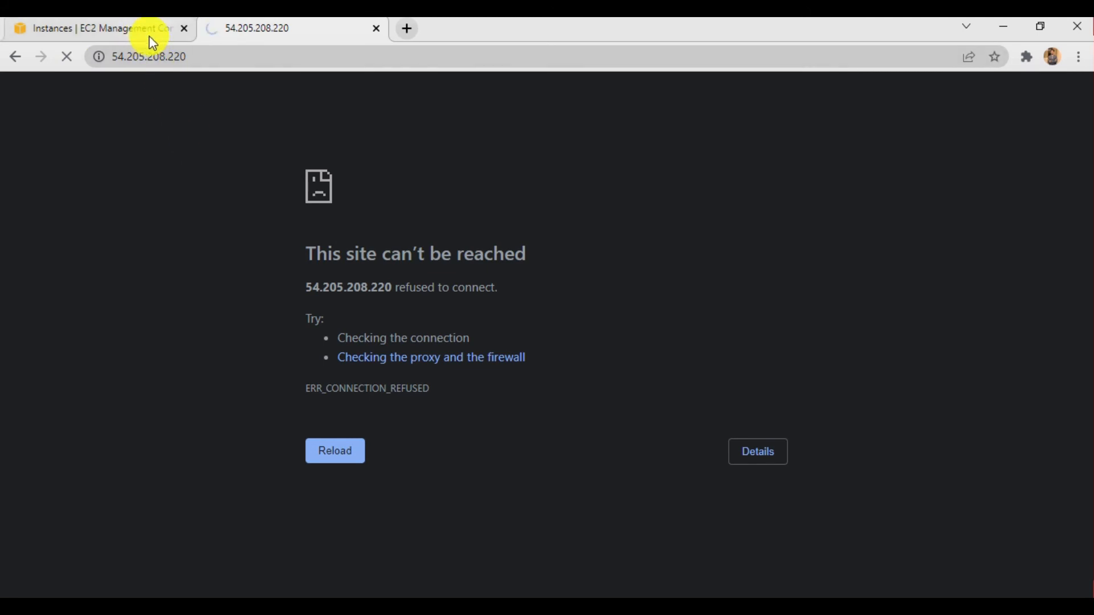
left_click(408, 30)
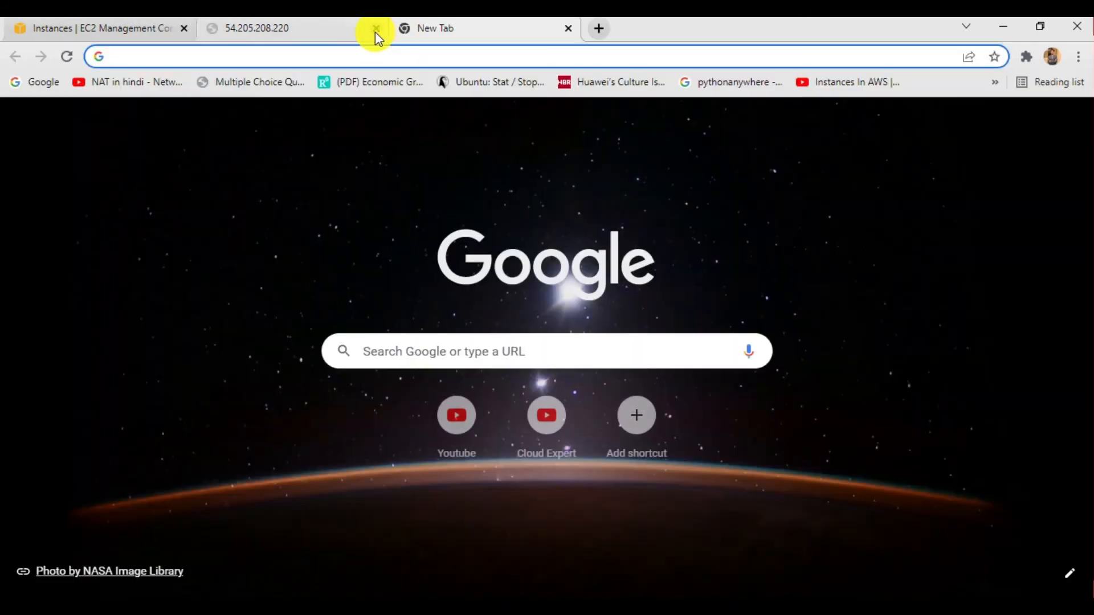
left_click(367, 48)
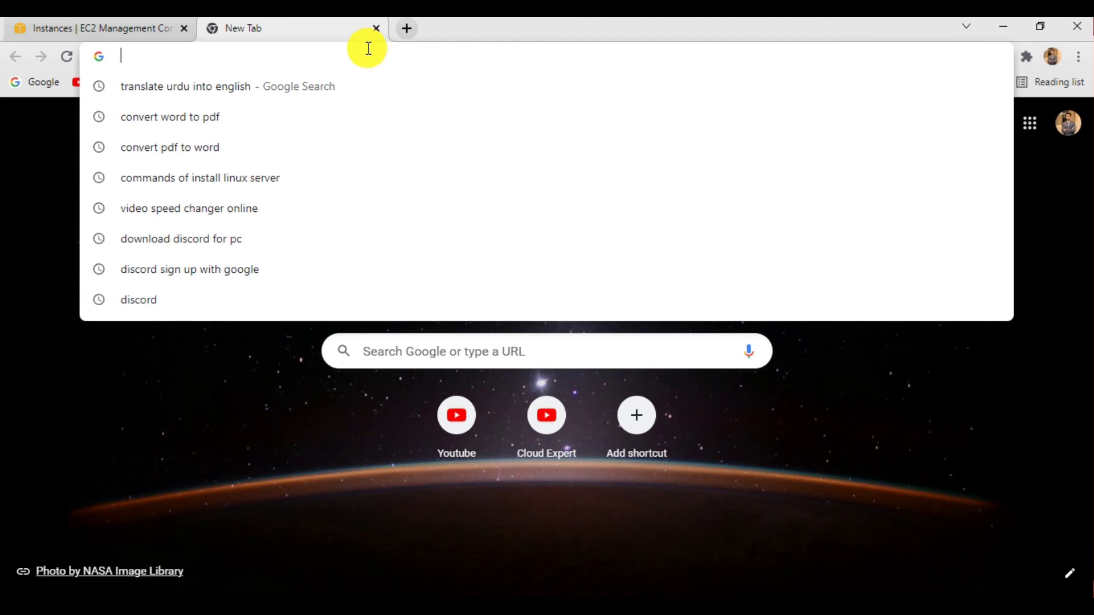
type("Complete!")
key("Return")
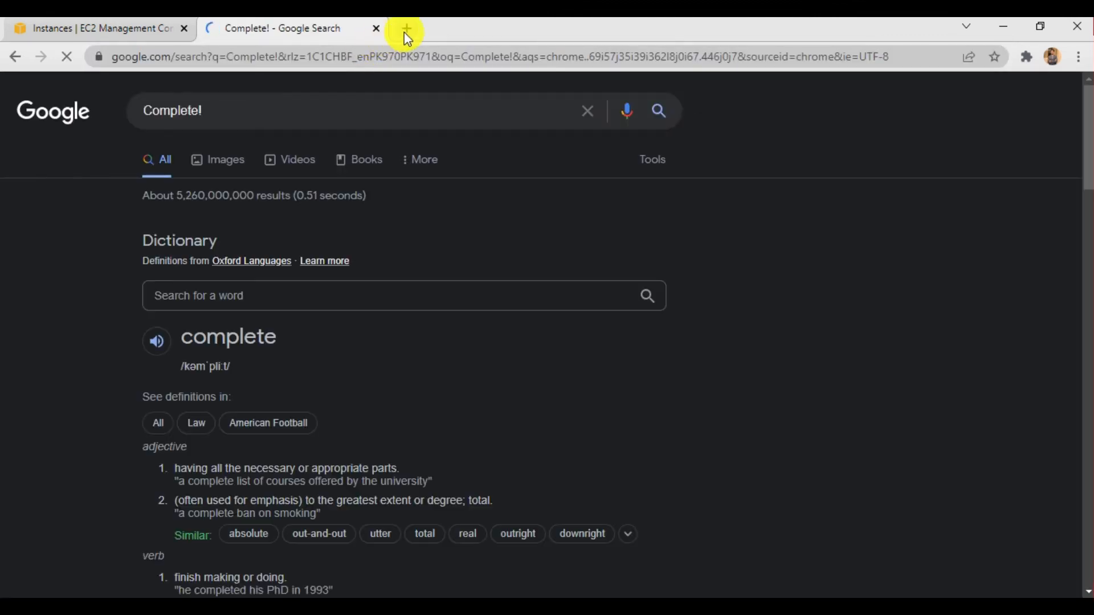
- Replace the Google search tab with a new tab and copy LinuxServer1's public IPv4 address from its instance details
left_click(407, 28)
left_click(376, 28)
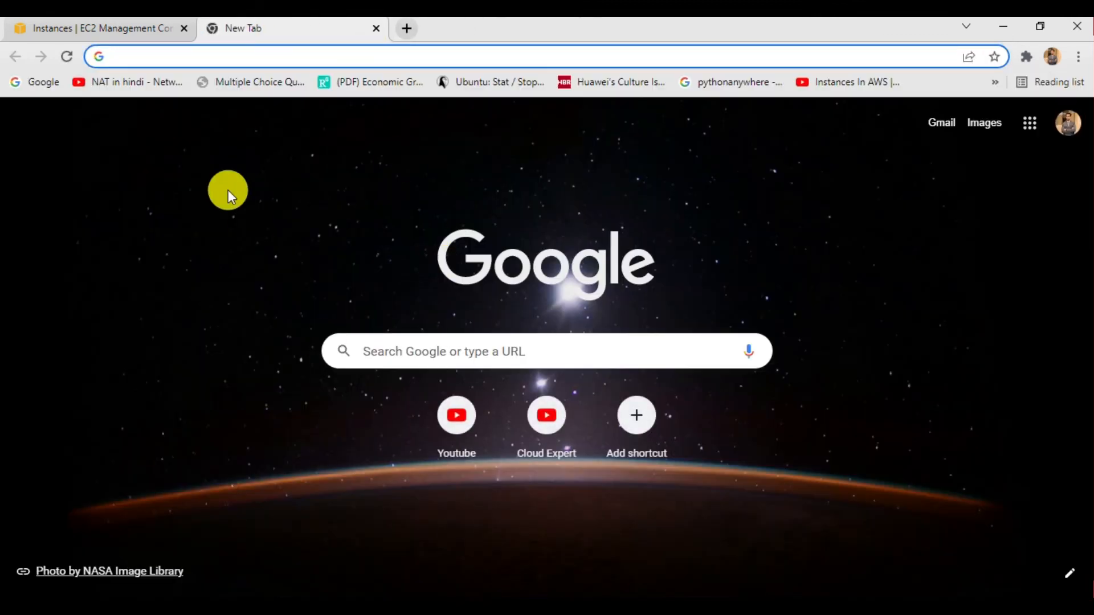
left_click(122, 27)
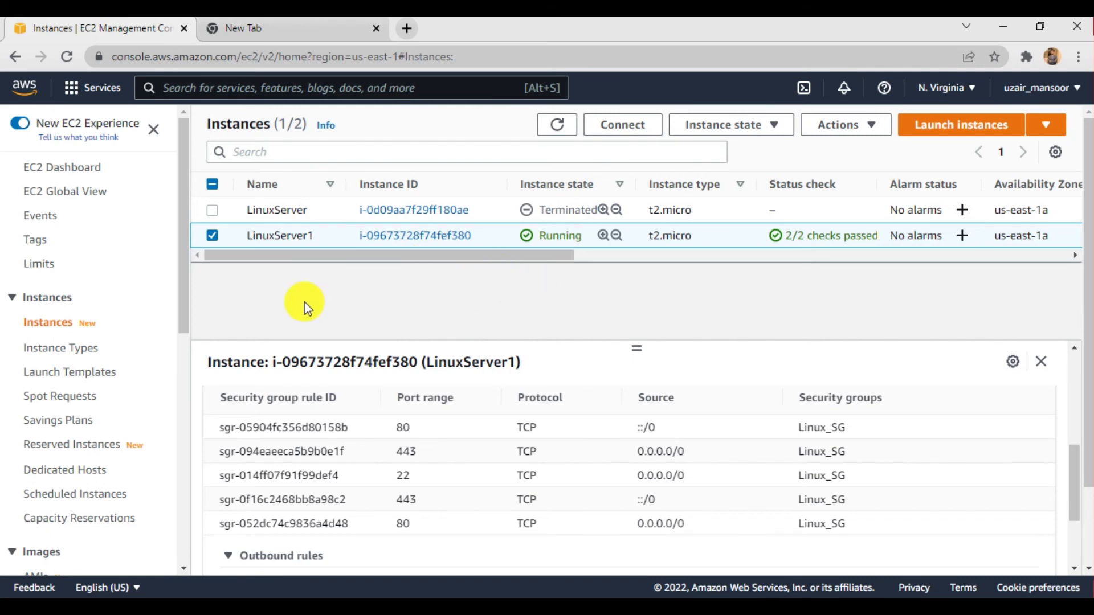
scroll(333, 439, "up", 5)
scroll(333, 439, "up", 1)
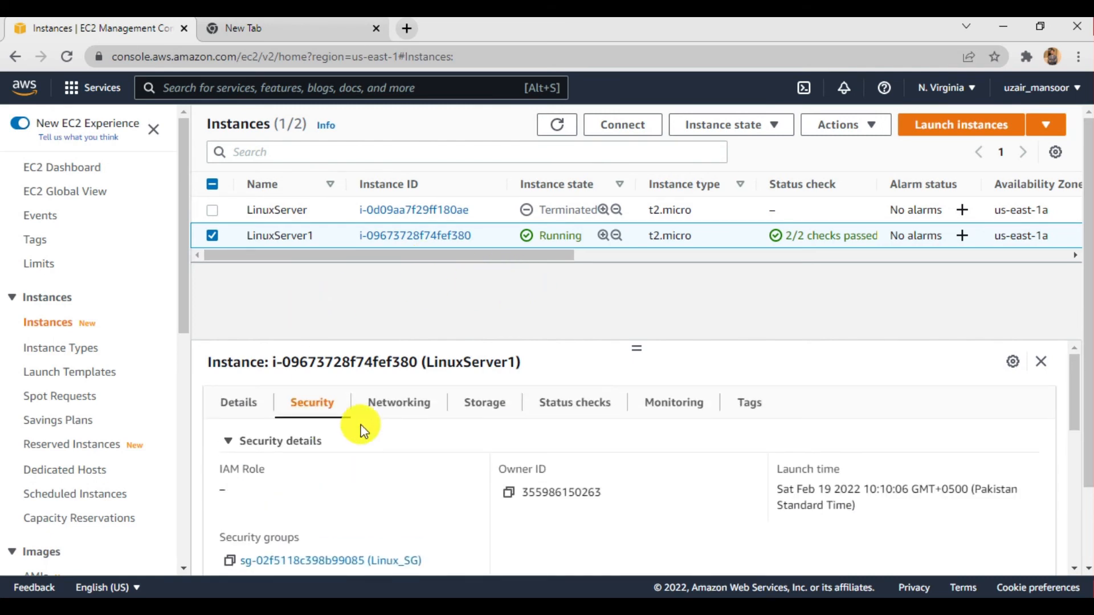
left_click(242, 400)
left_click(508, 494)
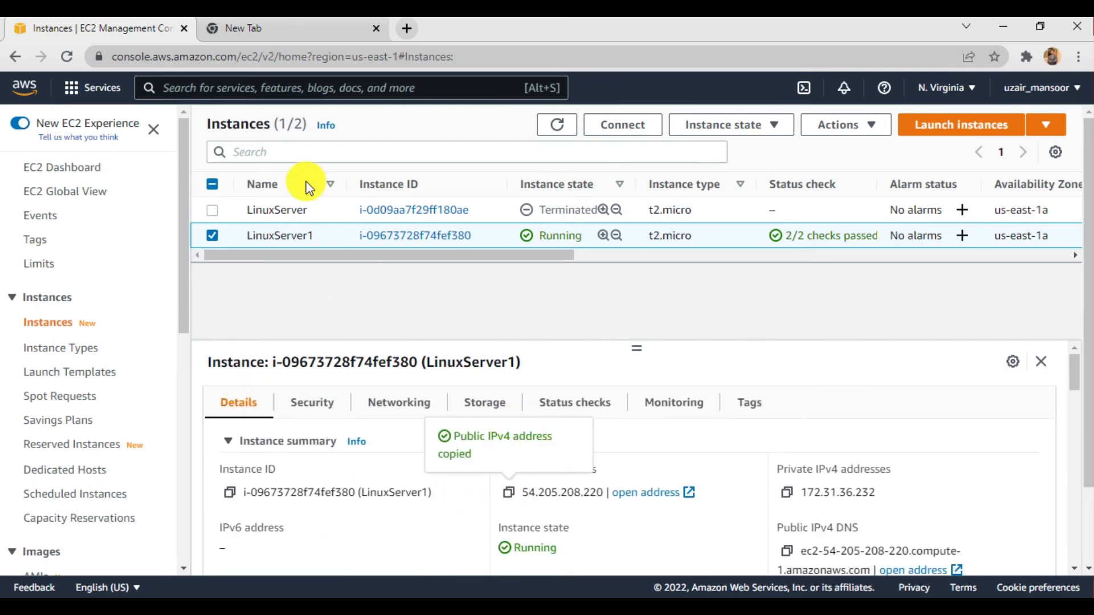
- Load the copied public IPv4 address 54.205.208.220 in the empty browser tab
left_click(300, 26)
key("ctrl+v")
key("Return")
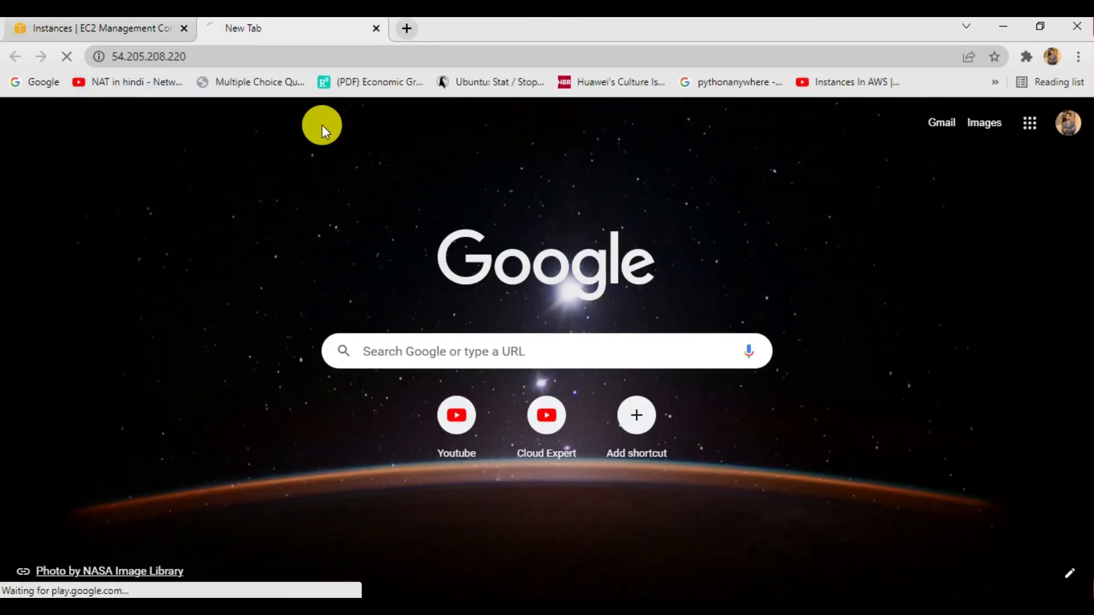
- Switch to the PuTTY session and try to check Apache's status with sudo httpd status
key("alt+Tab")
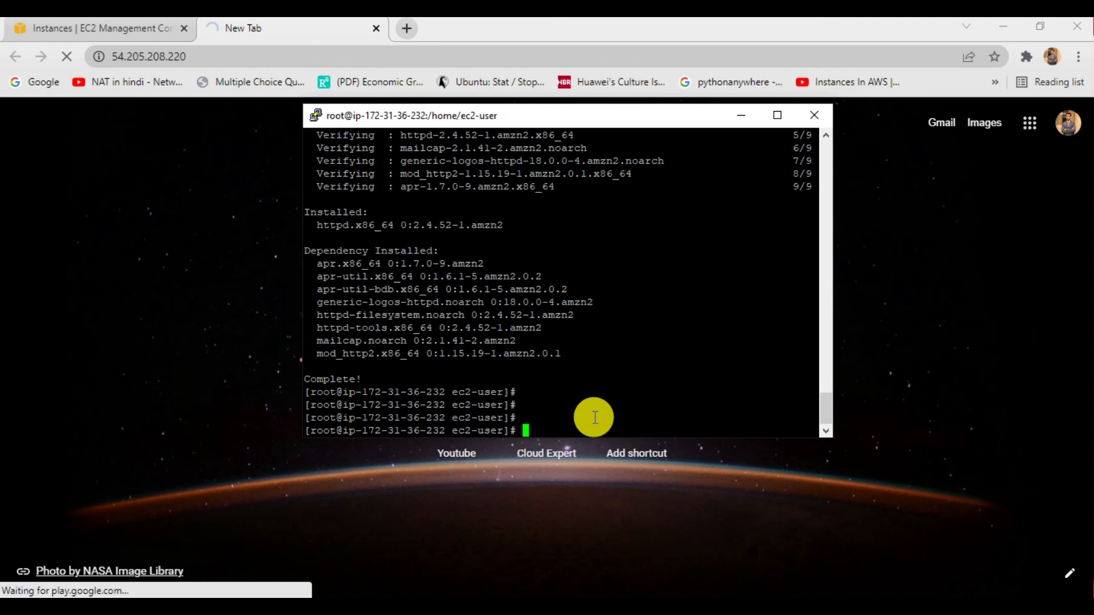
key("Return")
key("Return")
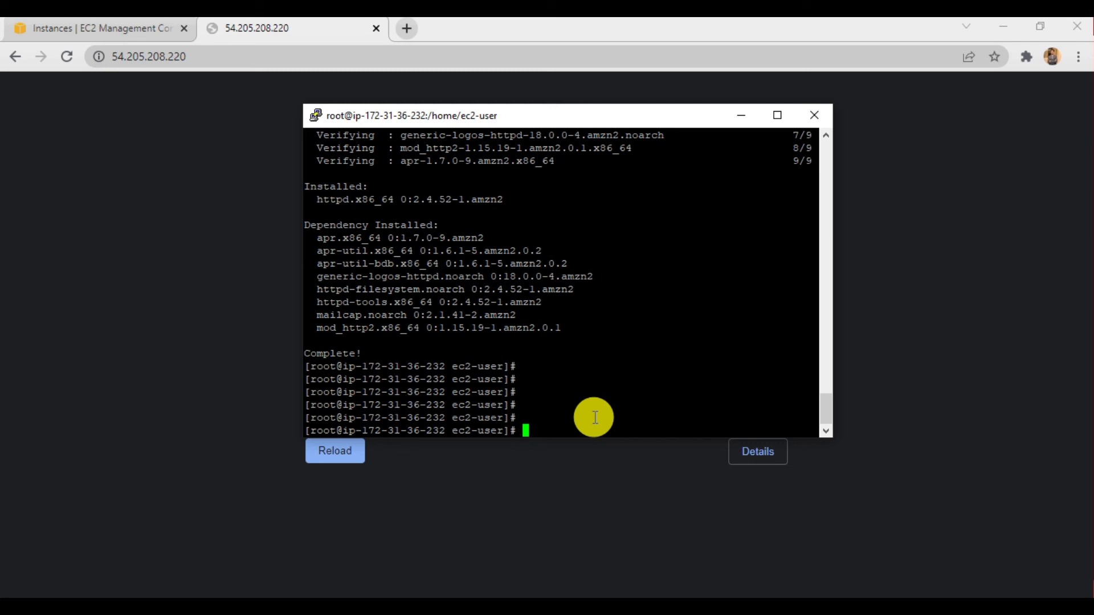
type("sudo httpd serv")
key("BackSpace")
key("BackSpace")
key("BackSpace")
type("tatus")
key("Return")
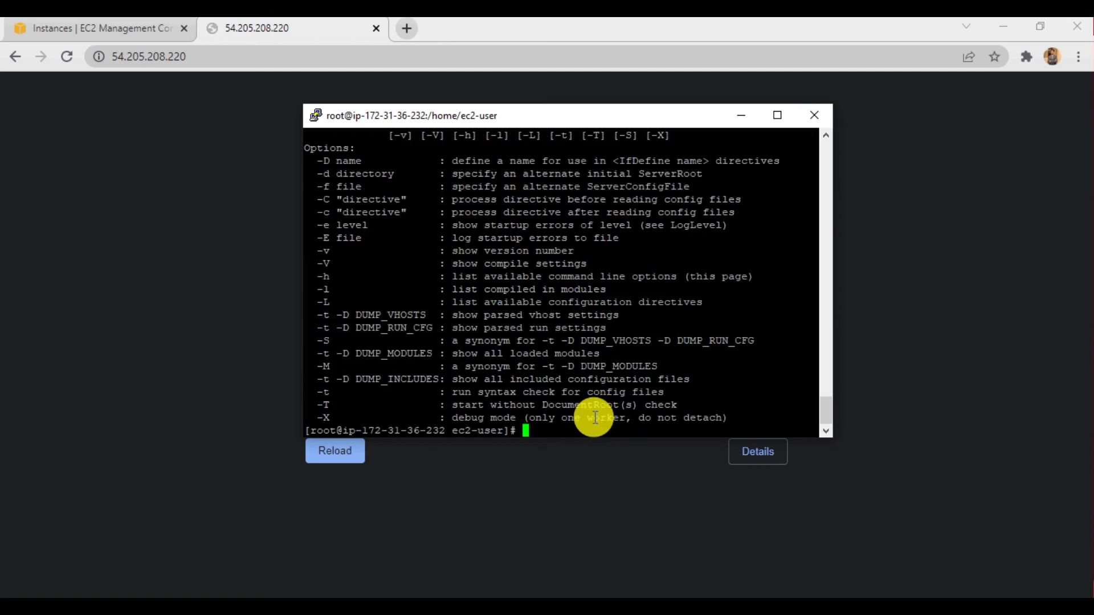
key("Return")
key("Return")
key("Return")
key("Return")
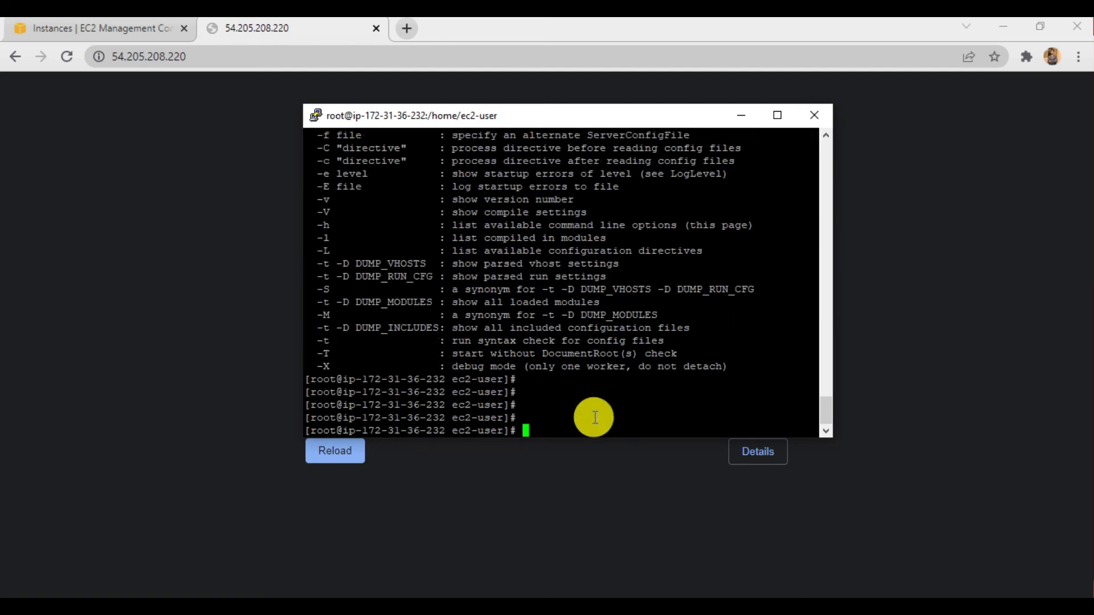
- Check the Apache service's state in the PuTTY session with service httpd status
left_click(546, 601)
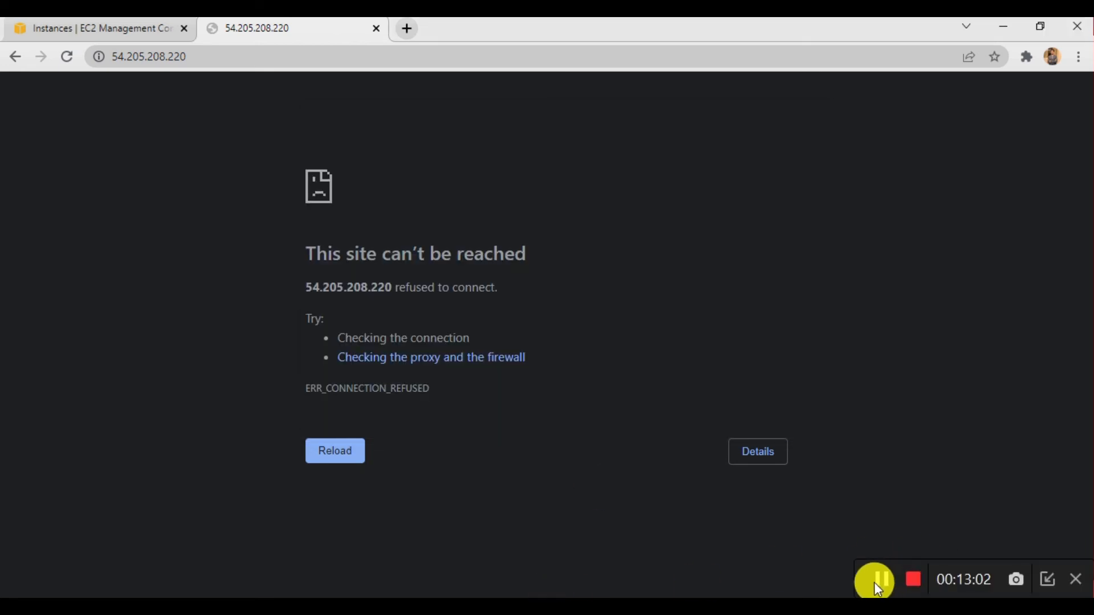
key("alt+Tab")
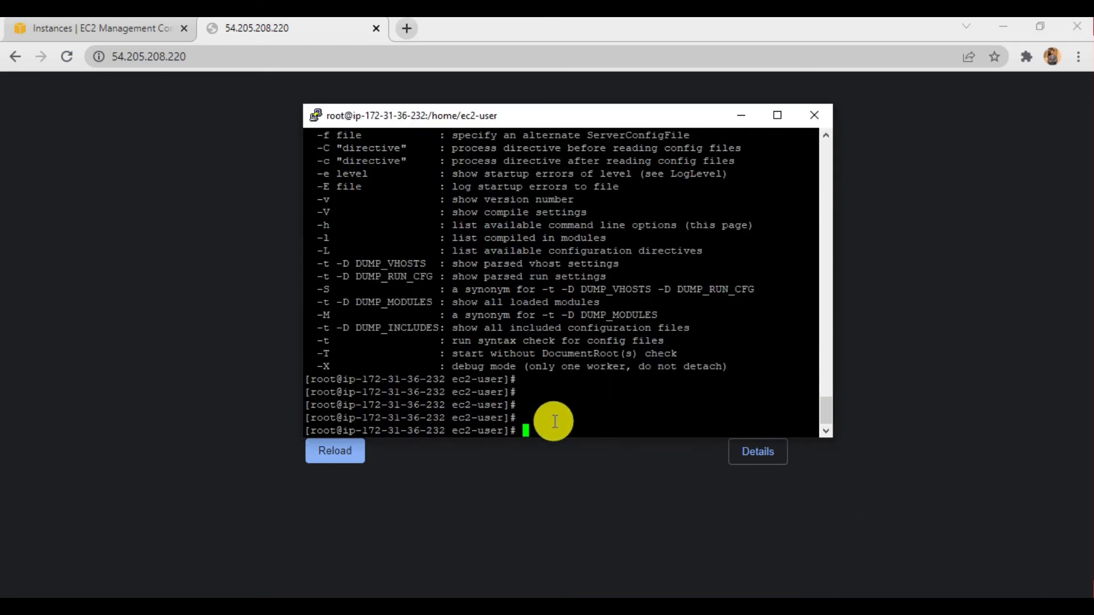
key("Return")
key("Return")
type("su")
key("BackSpace")
key("BackSpace")
type("service httpd ")
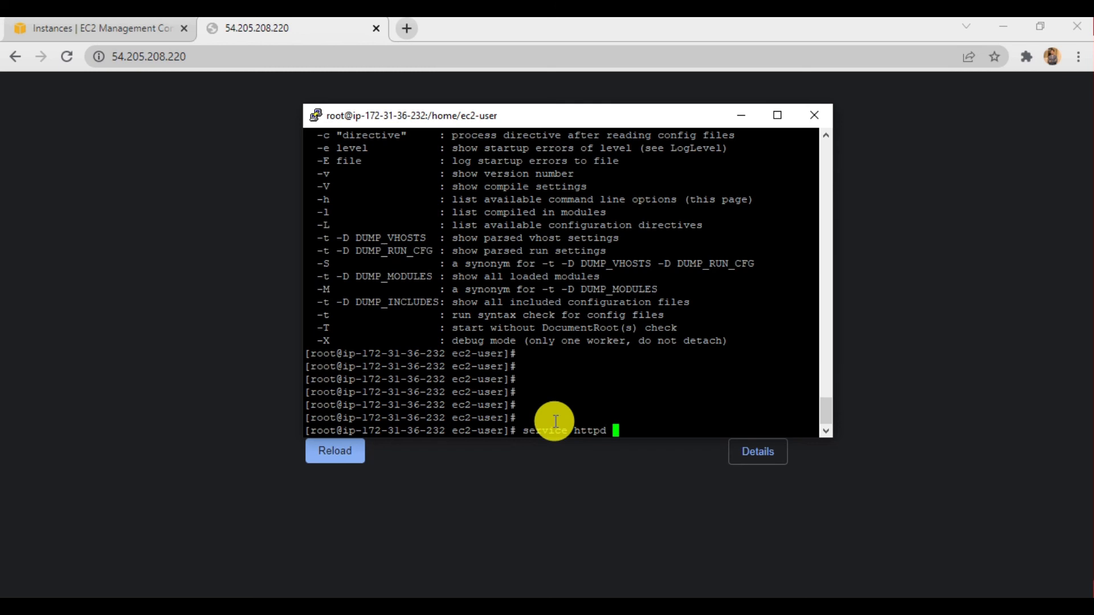
type("status")
key("Return")
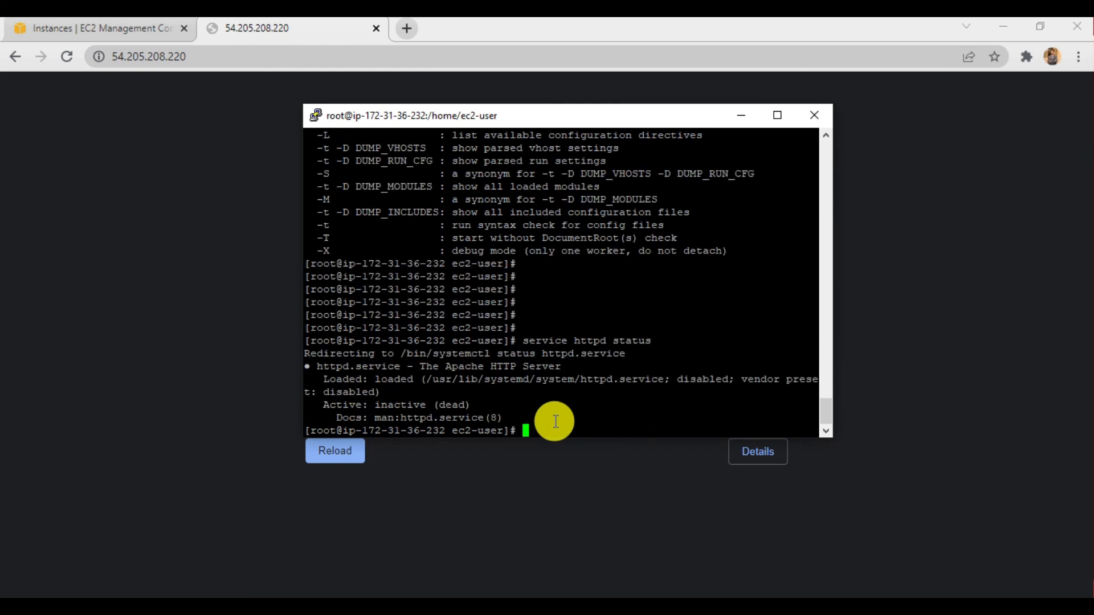
- Highlight the service state on the Active line of the httpd status output
key("Return")
key("Return")
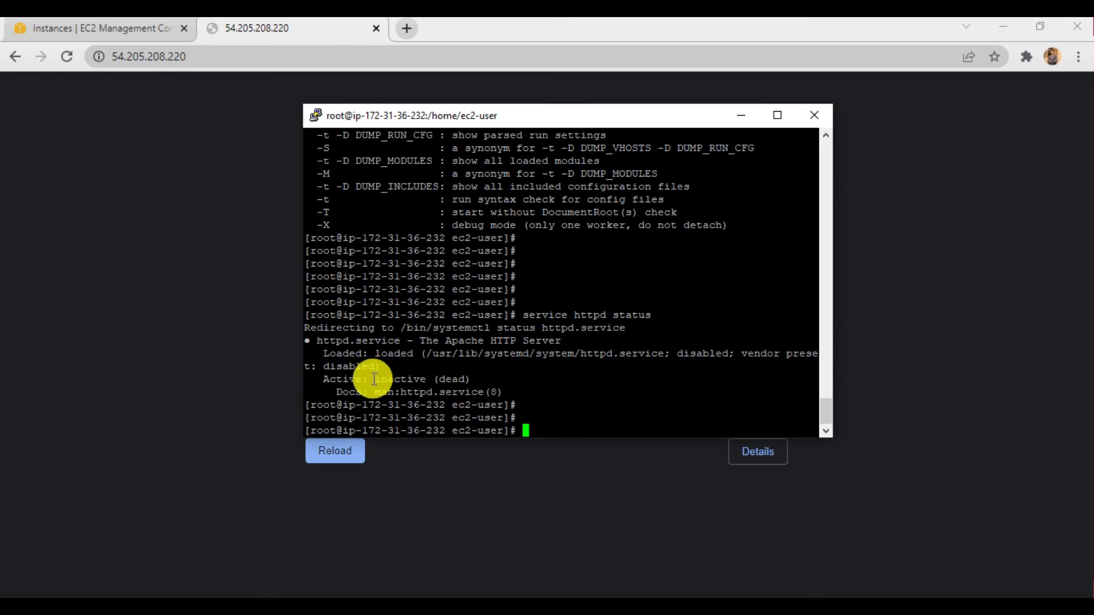
left_click_drag(374, 379, 432, 380)
left_click(432, 380)
left_click_drag(402, 380, 427, 380)
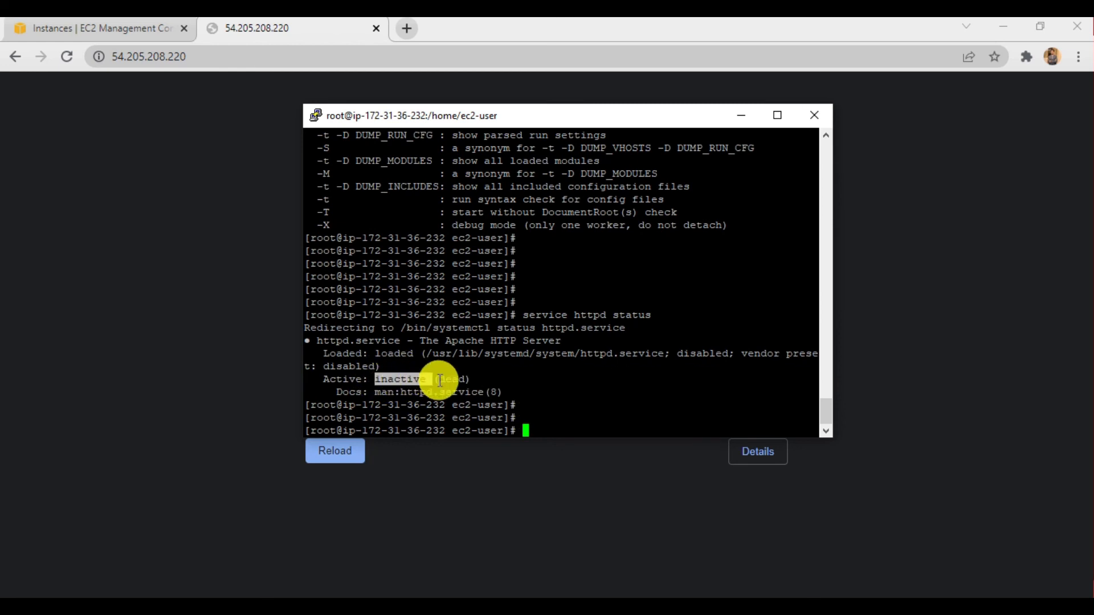
- Start the Apache web server with service httpd start
left_click(536, 431)
key("Return")
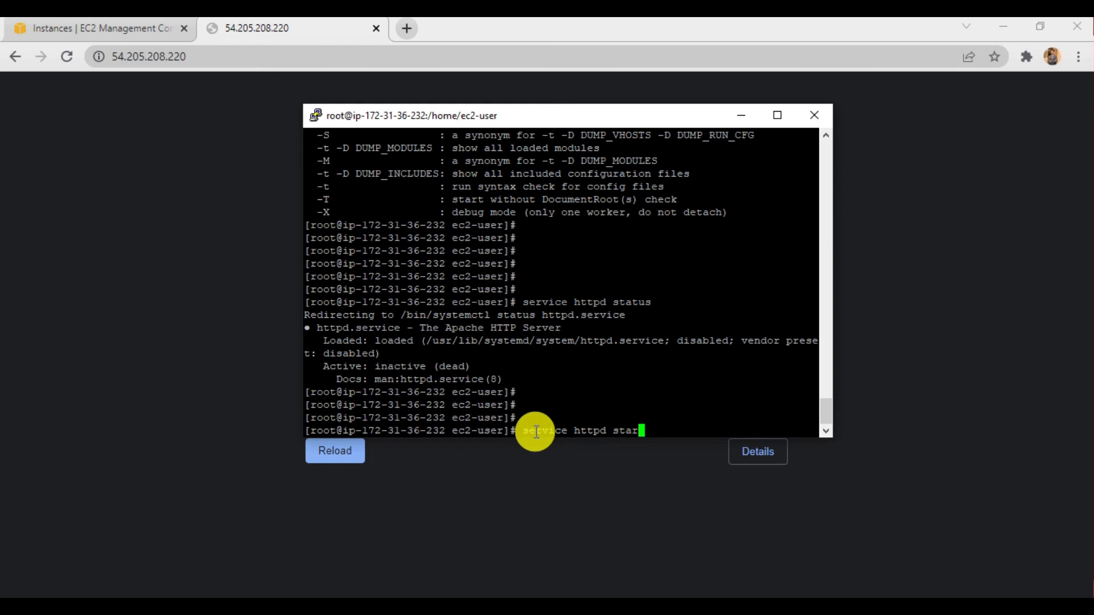
key("Return")
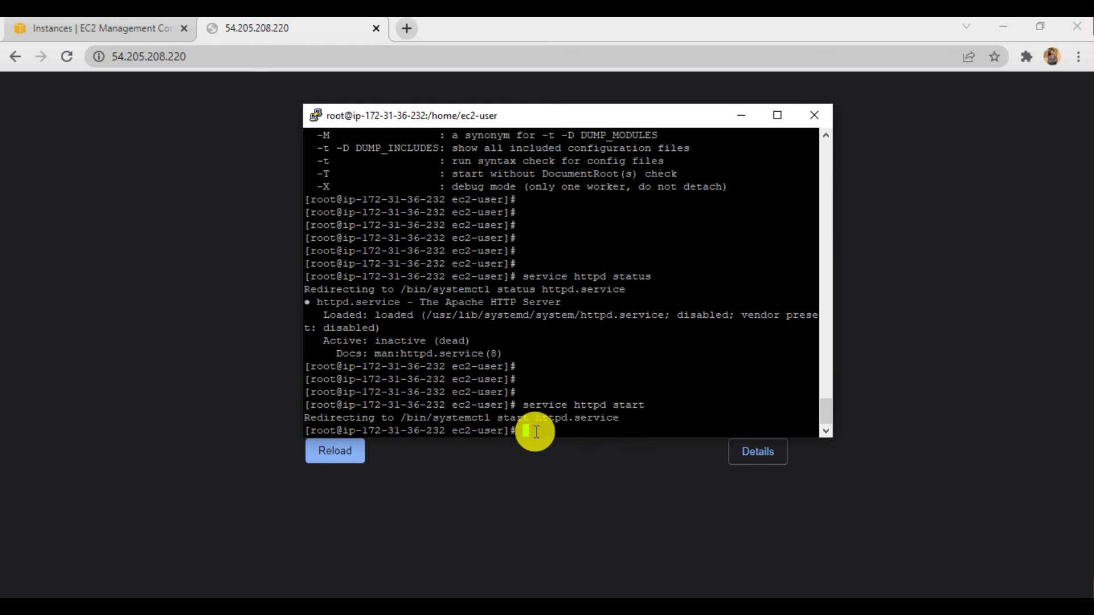
key("Return")
key("Return")
- Switch to the browser and reload the page at 54.205.208.220
key("Up")
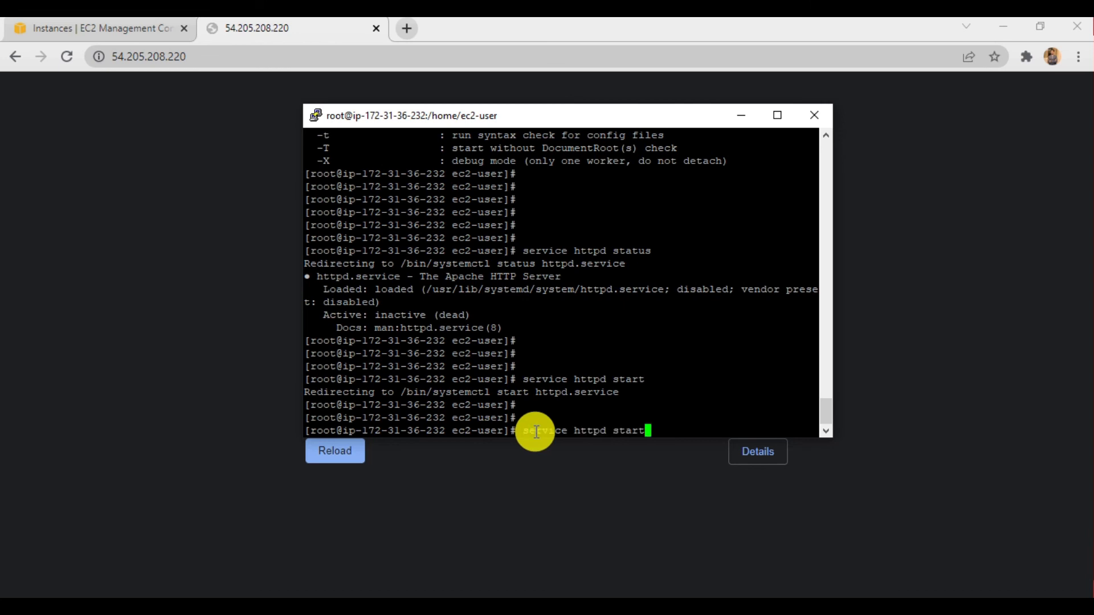
left_click(71, 66)
left_click(66, 55)
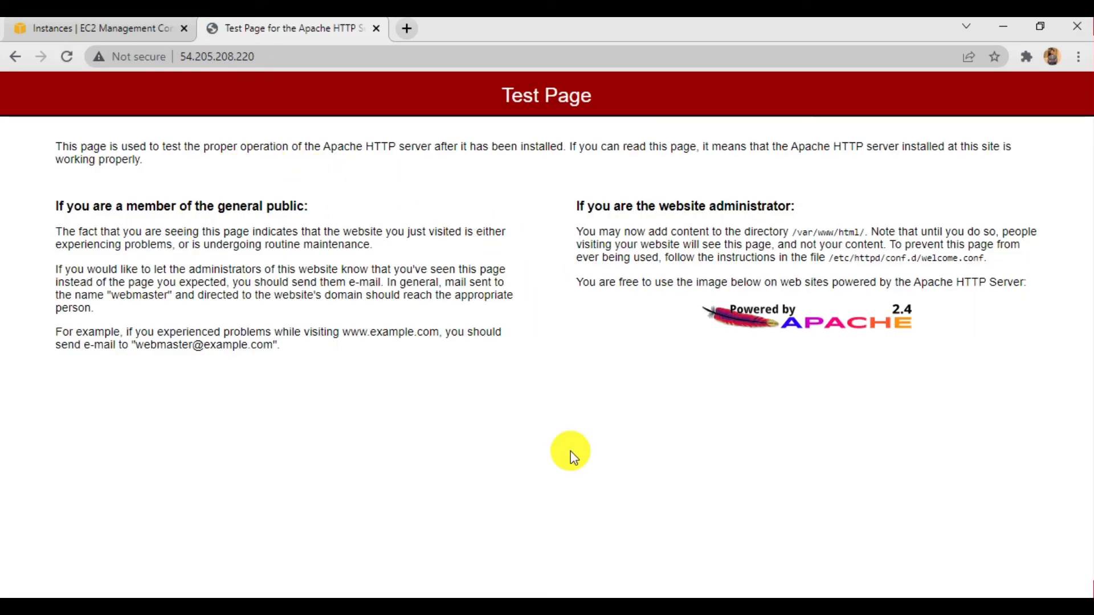
- Return to PuTTY, rerun service httpd status, and review its Active line and the earlier terminal output
left_click(584, 606)
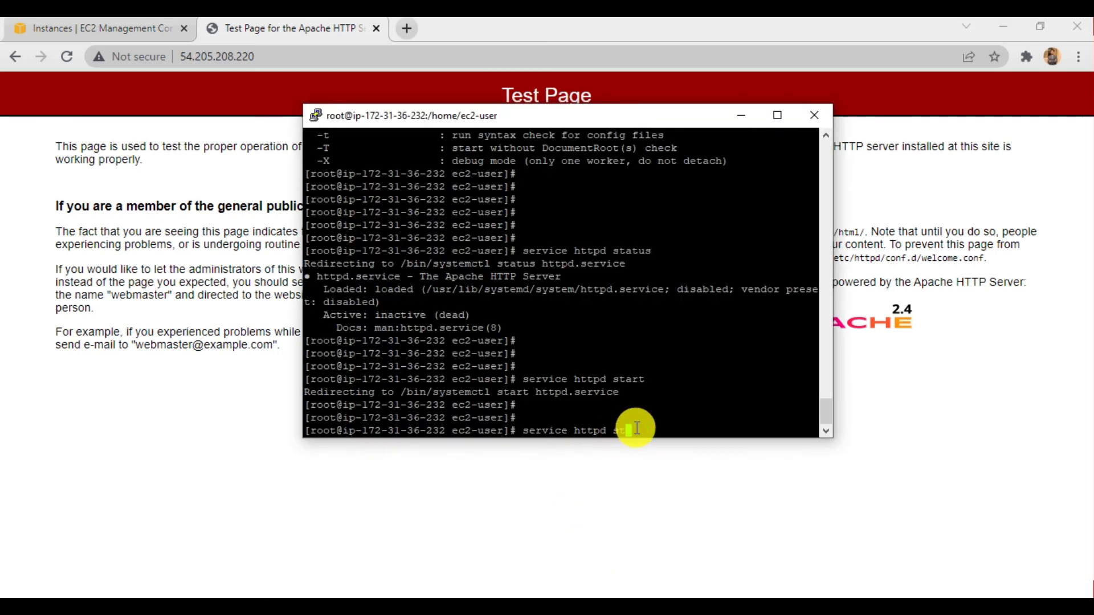
type("ar")
type("us")
key("Return")
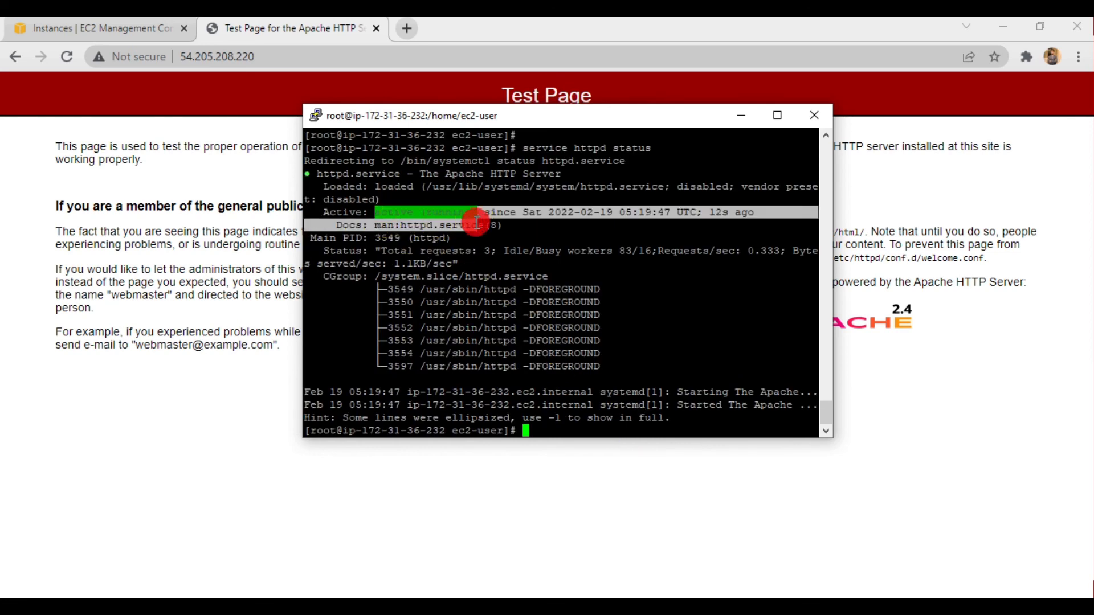
scroll(502, 297, "up", 10)
scroll(506, 299, "down", 8)
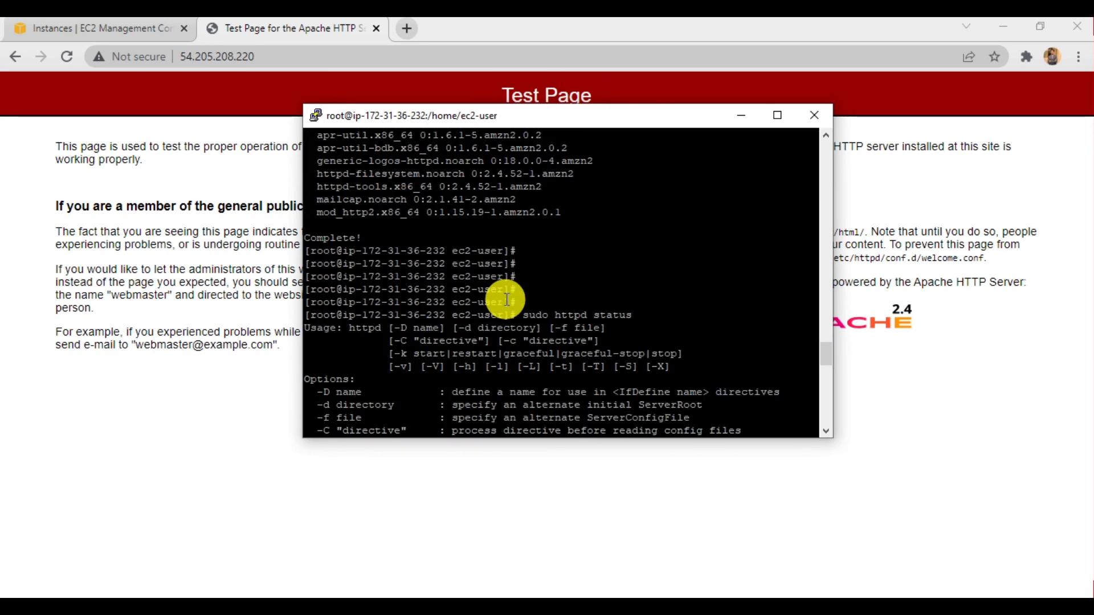
scroll(506, 299, "down", 10)
key("Return")
key("Return")
key("Return")
key("Return")
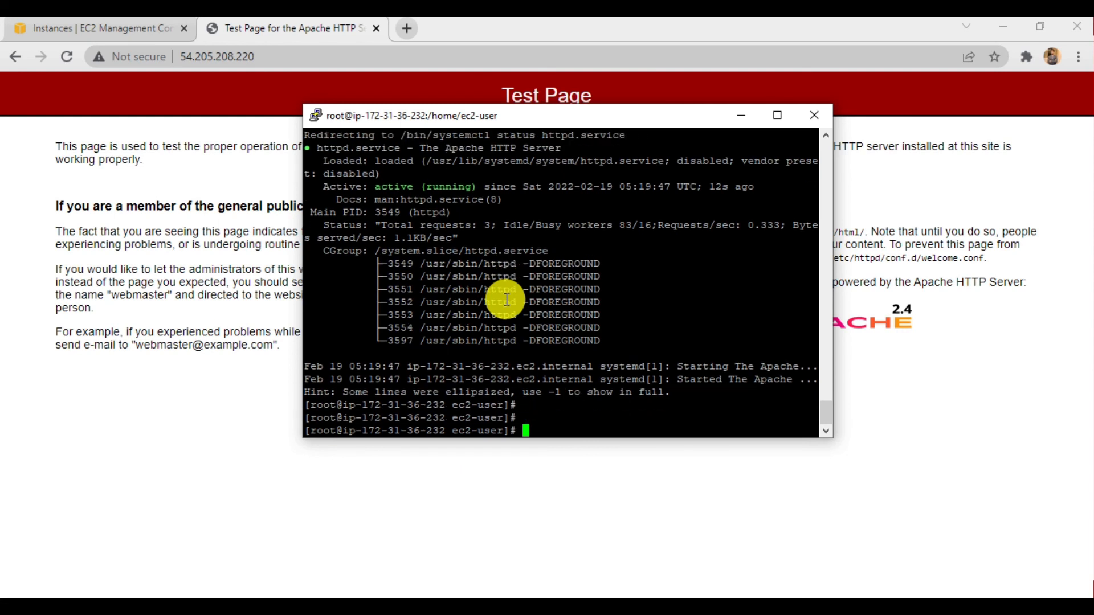
- Recall the status command at the prompt and change it to service httpd start without running it
key("Up")
key("BackSpace")
key("BackSpace")
key("BackSpace")
type("rt")
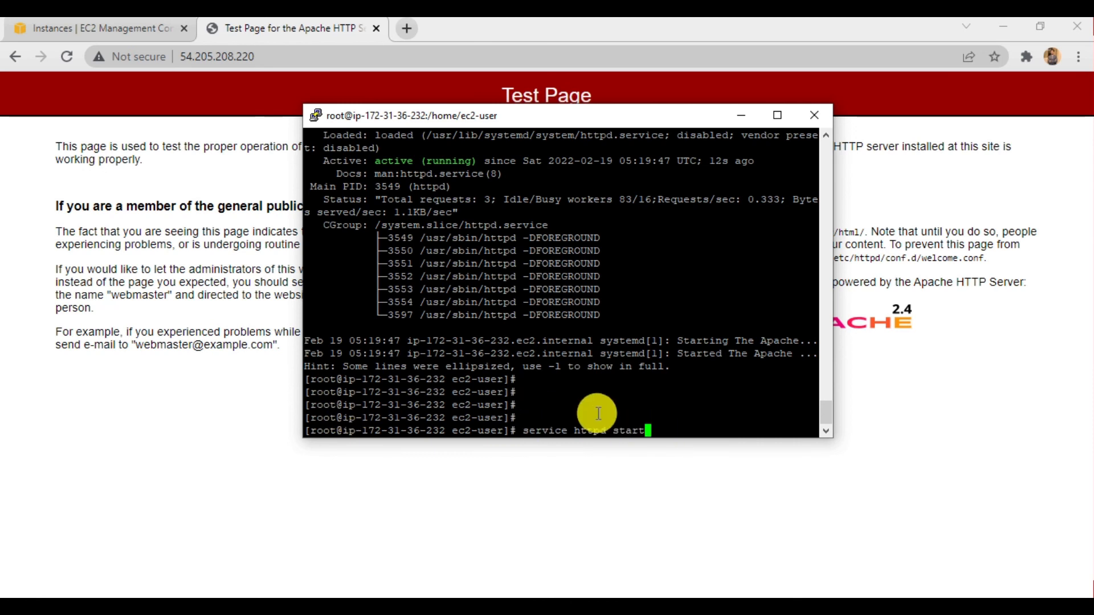
- Reload the Apache test page in the browser, return to the EC2 Instances page, and close the test page's tab
left_click(160, 387)
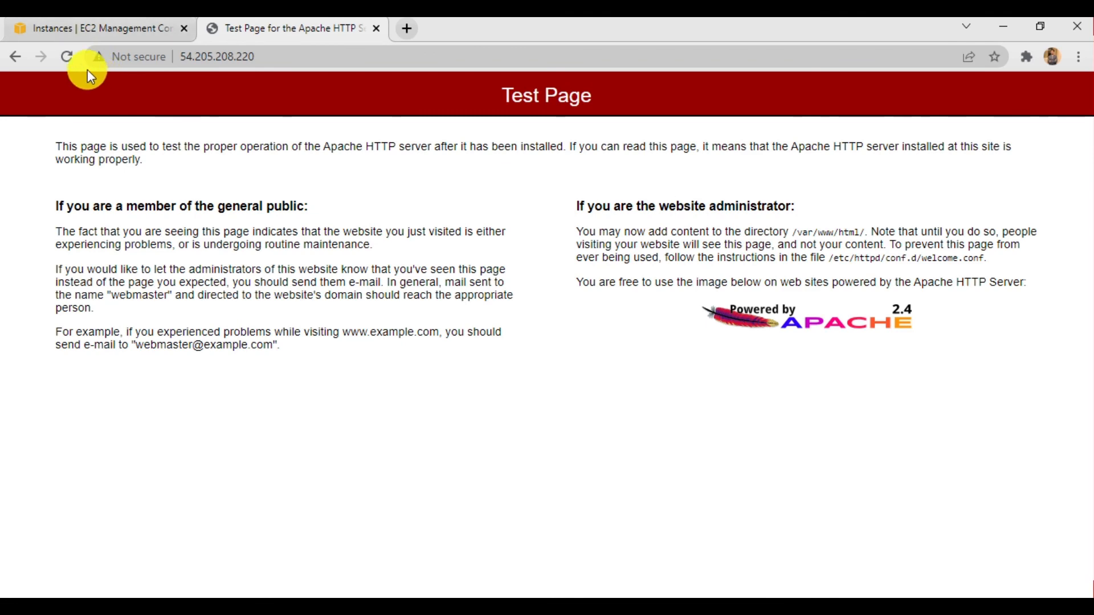
left_click(66, 57)
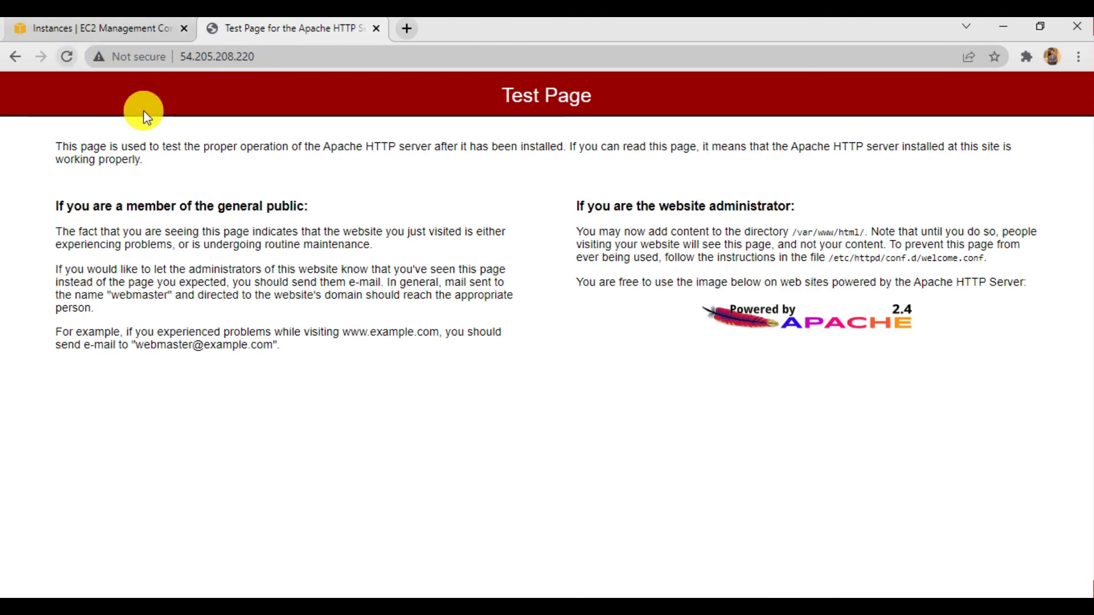
left_click(155, 25)
left_click(541, 332)
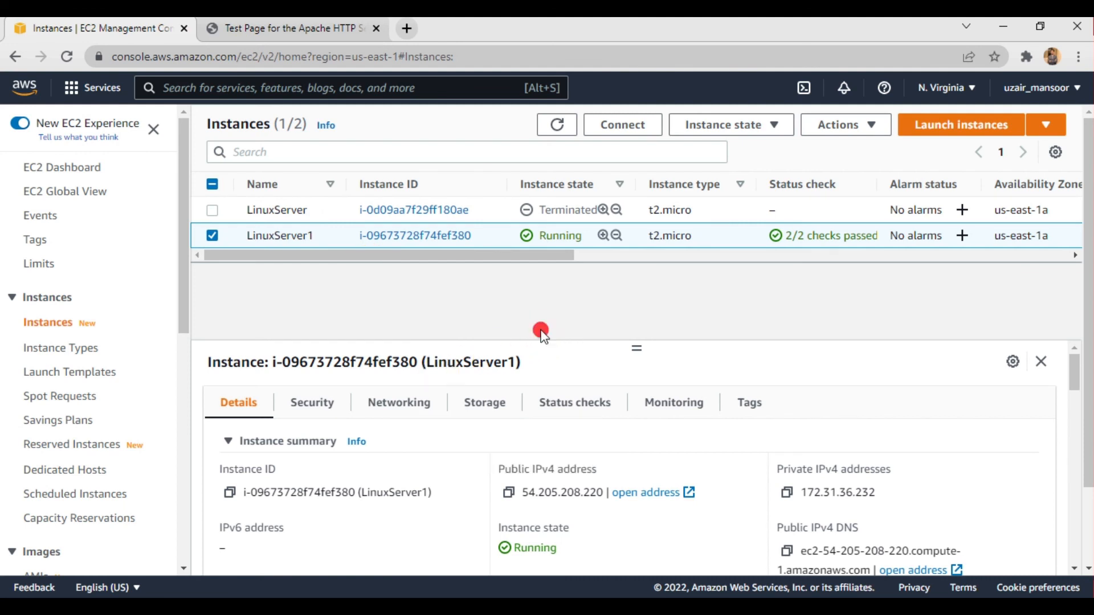
left_click(376, 30)
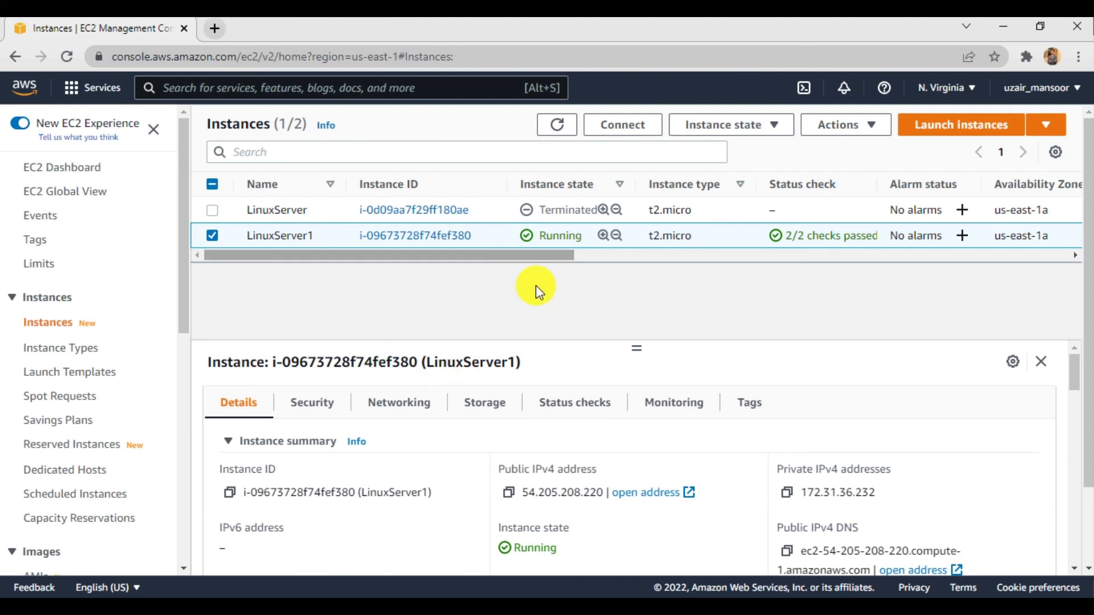
- Switch to PuTTY, close the server's session window, and confirm the exit
key("alt+Tab")
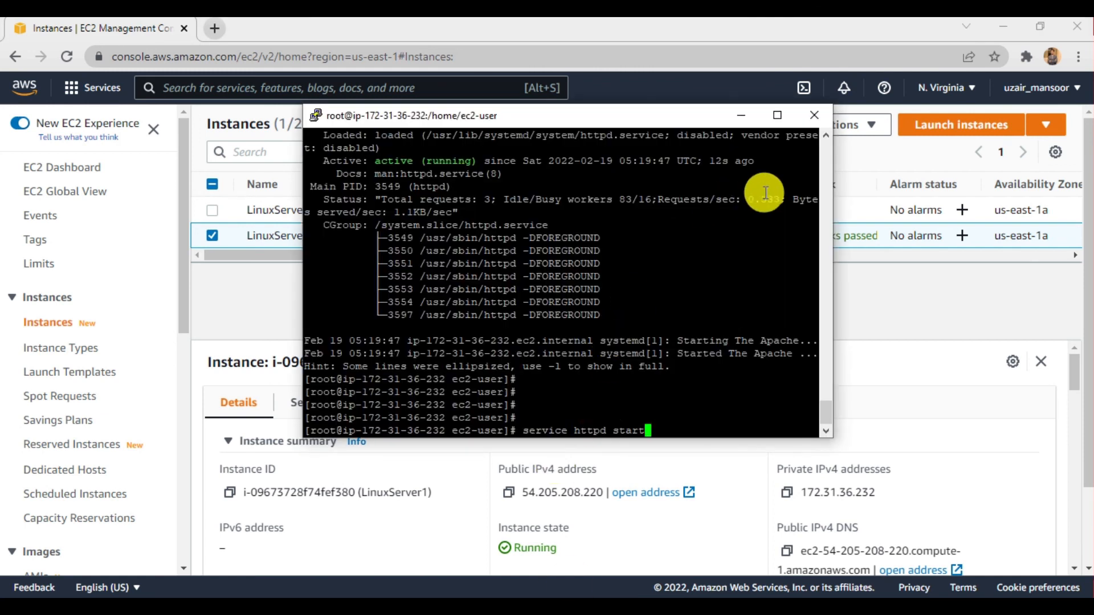
left_click_drag(689, 430, 474, 432)
left_click(477, 432)
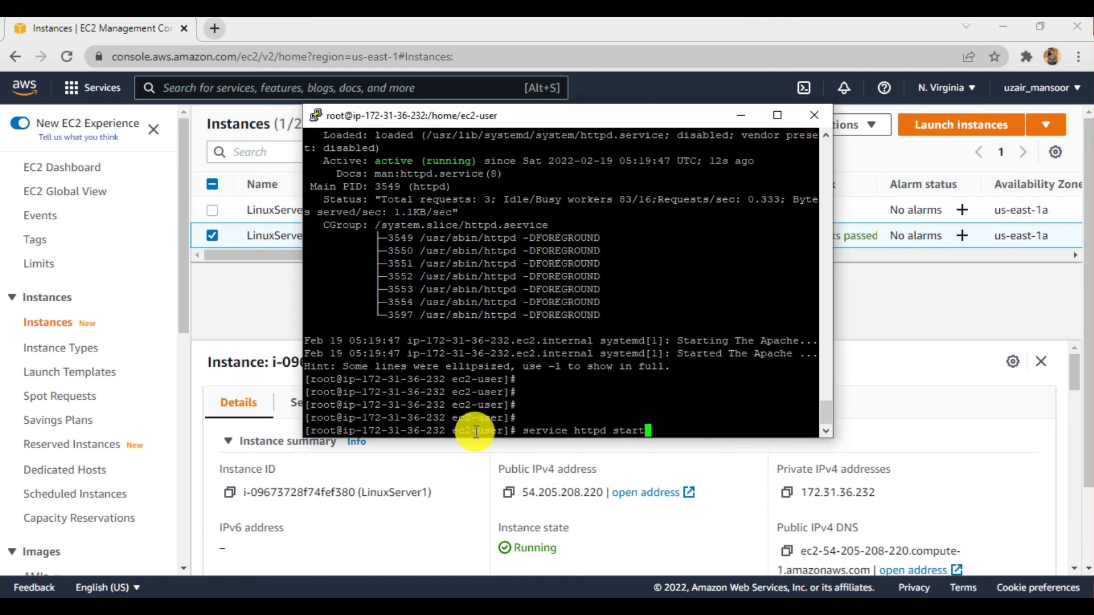
left_click(814, 116)
left_click(574, 372)
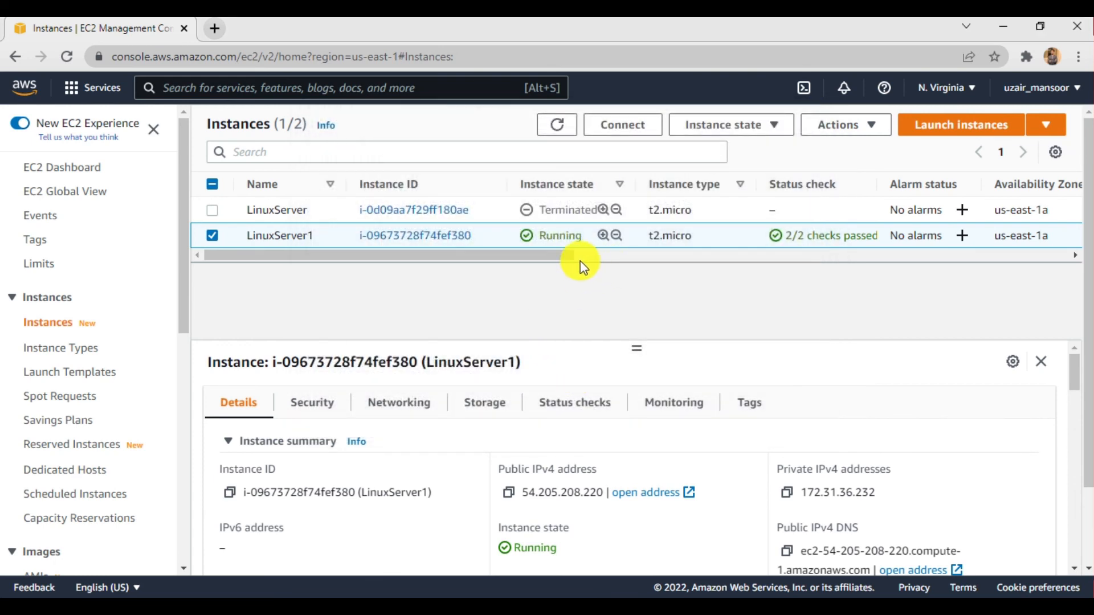
- Try to terminate the LinuxServer1 instance
left_click(772, 129)
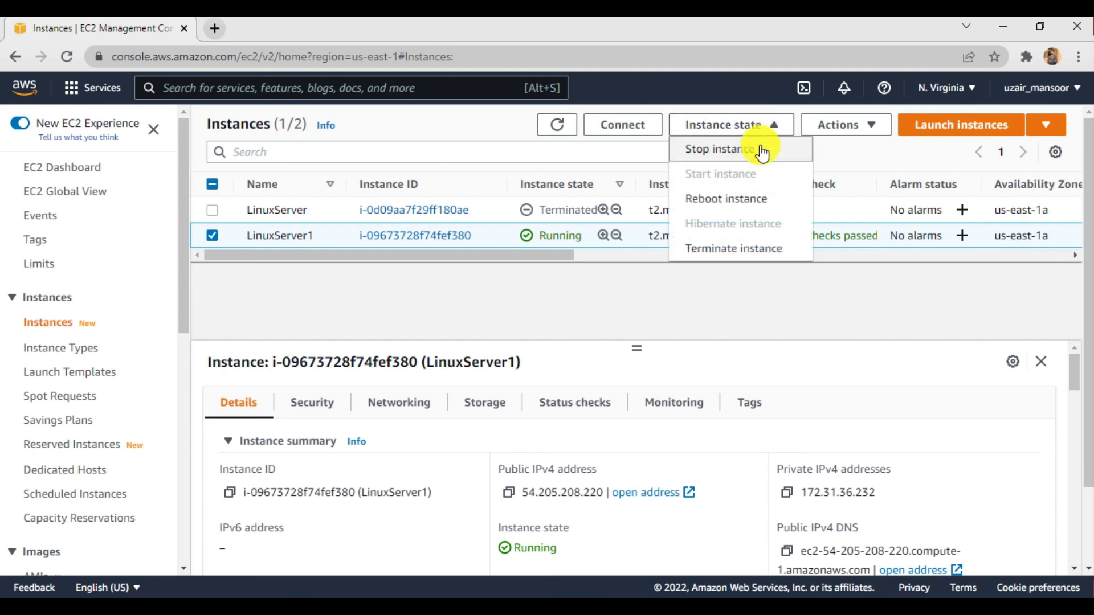
left_click(725, 248)
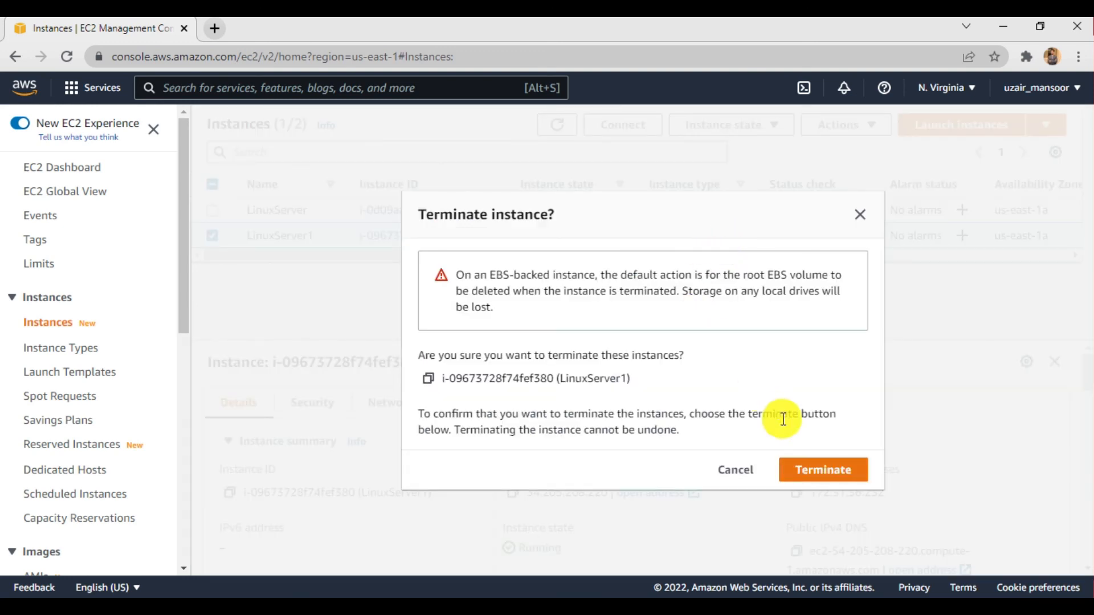
left_click(810, 468)
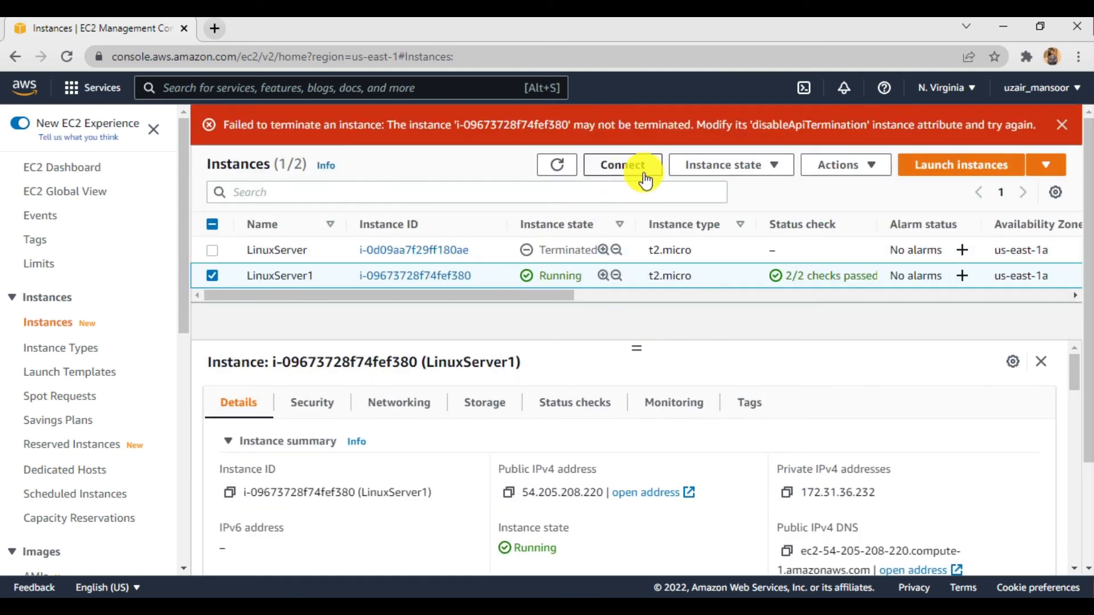
- Disable termination protection for LinuxServer1 and save the change
left_click(847, 166)
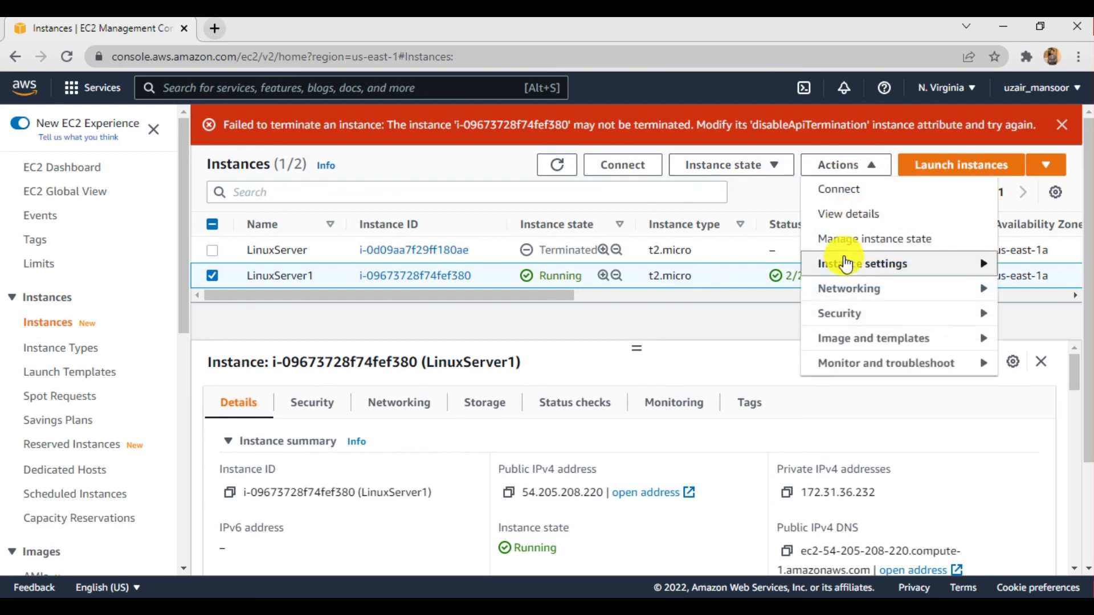
mouse_move(842, 261)
left_click(617, 289)
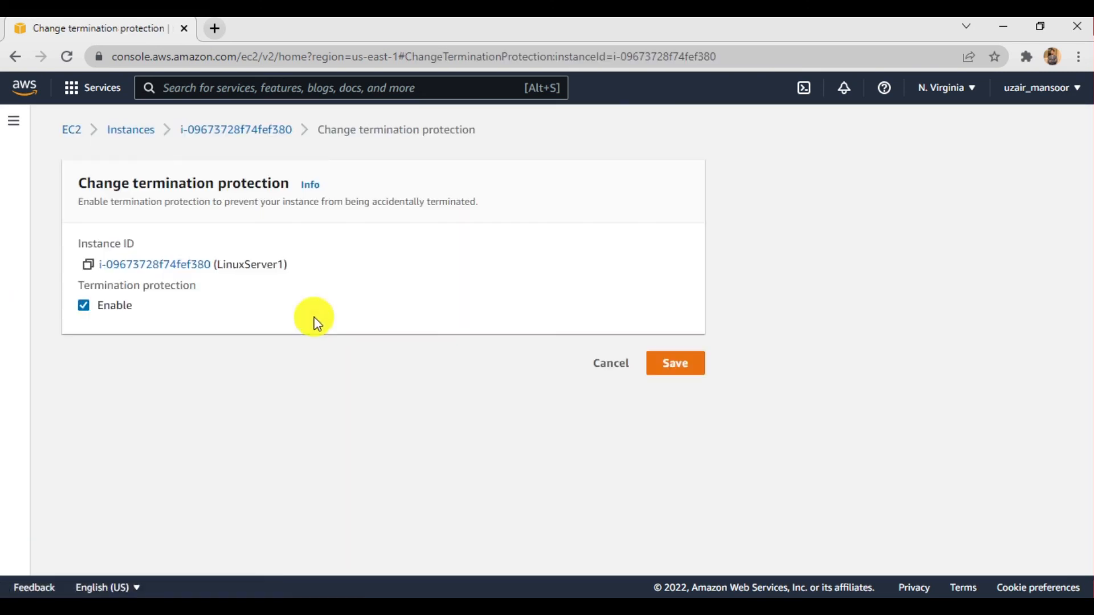
left_click(100, 308)
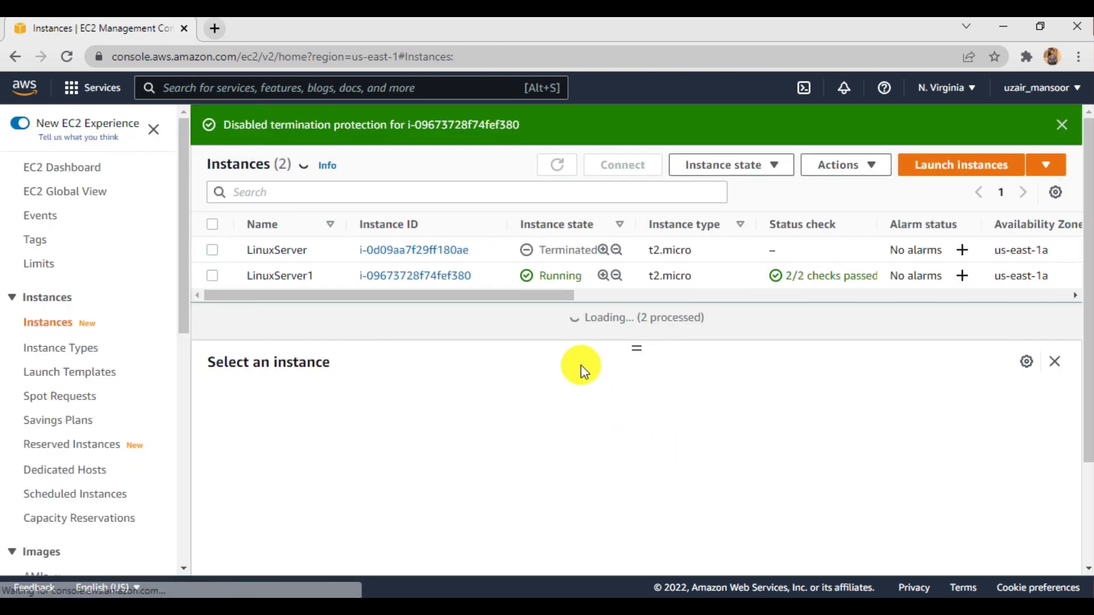
left_click(211, 276)
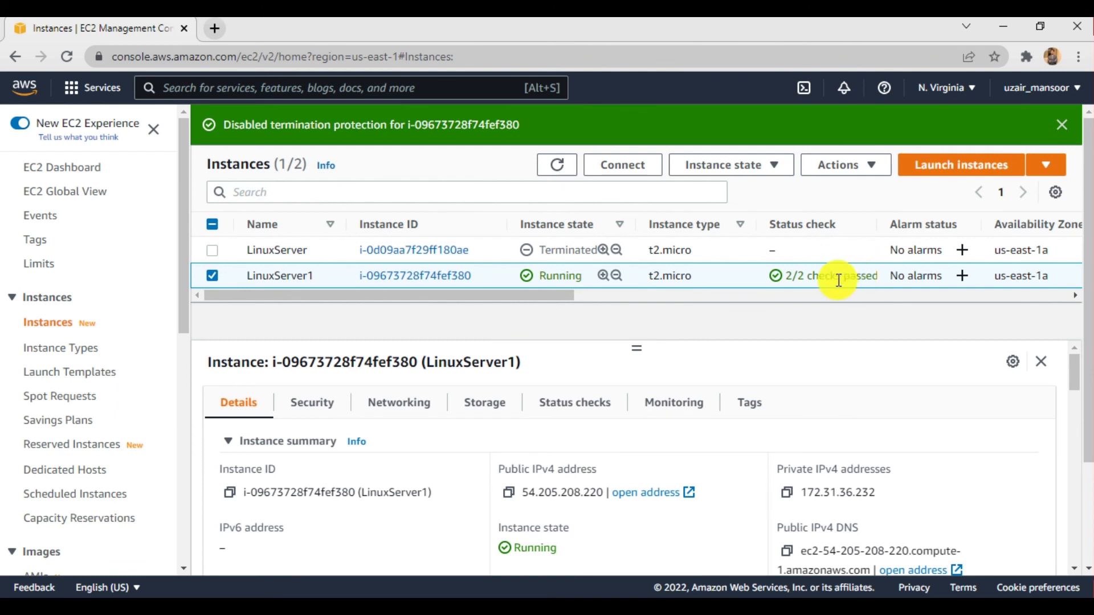
left_click(774, 164)
left_click(750, 289)
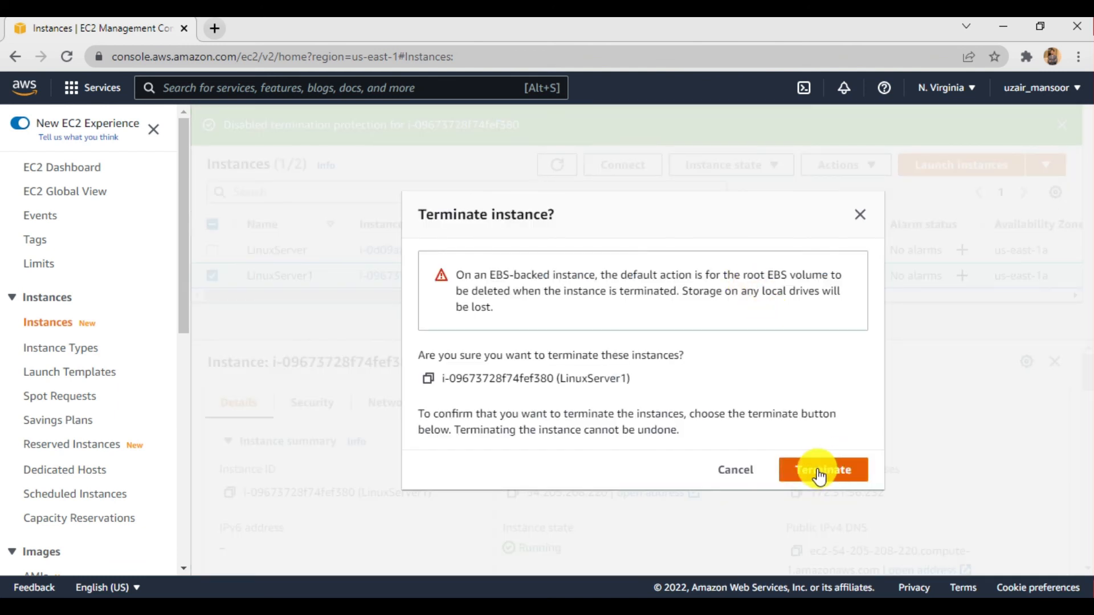
left_click(741, 471)
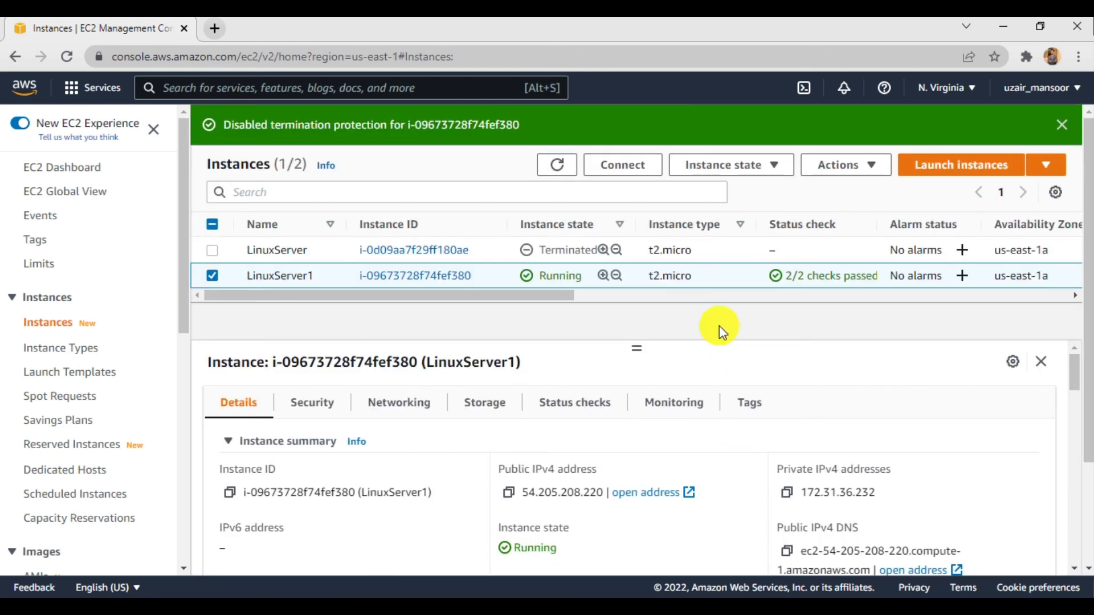